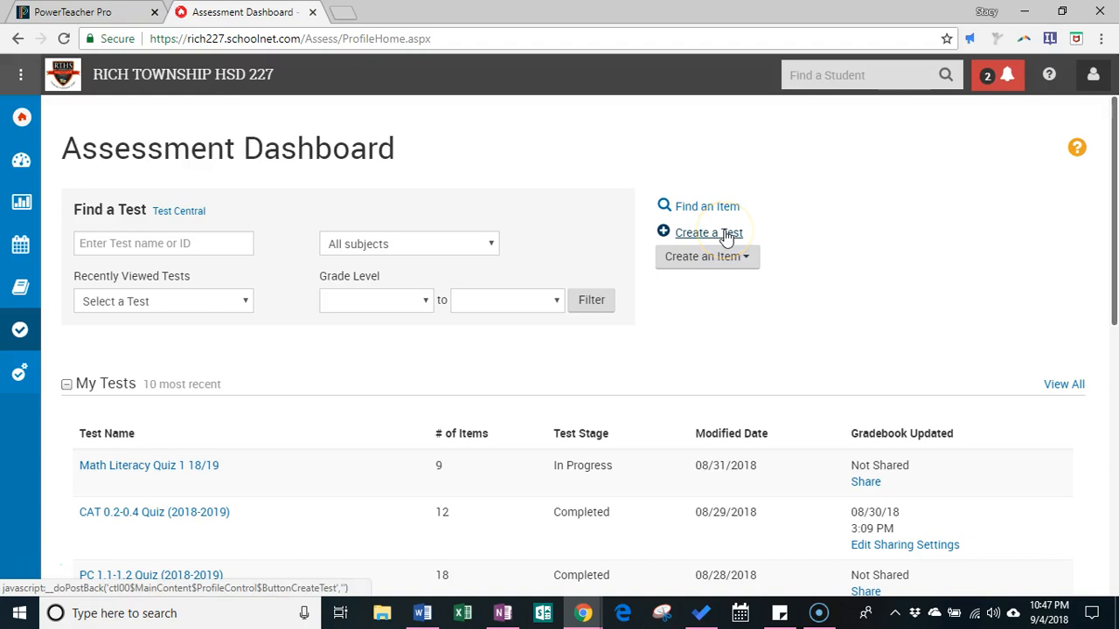
Start creating a manual test named Sample with Mathematics as the subject
{"action": "left_click", "coordinate": [725, 235]}
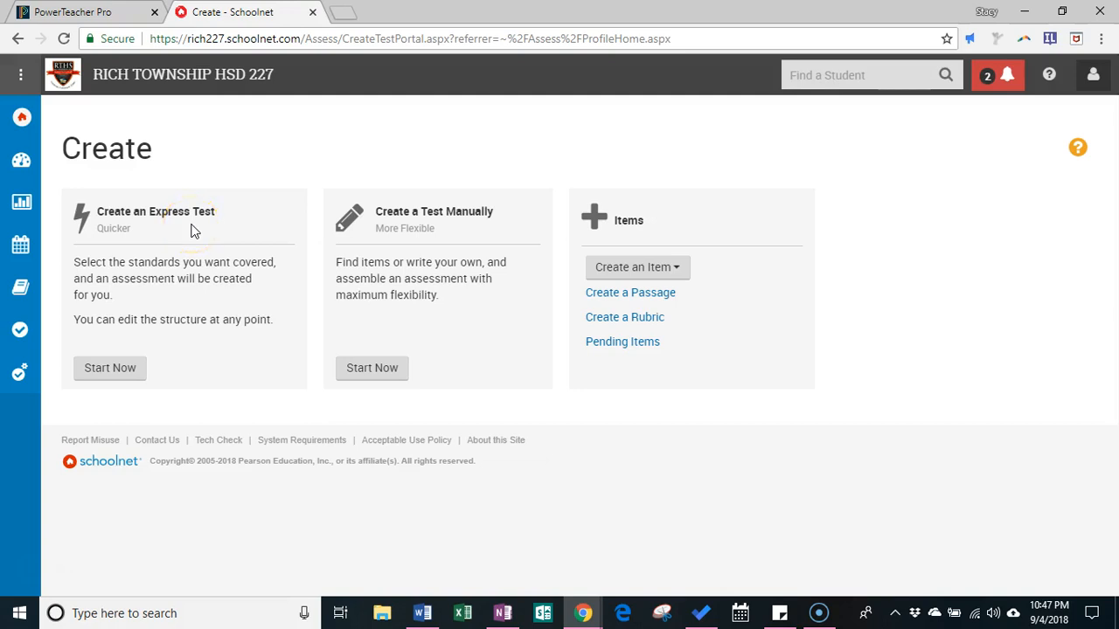
{"action": "left_click", "coordinate": [392, 372]}
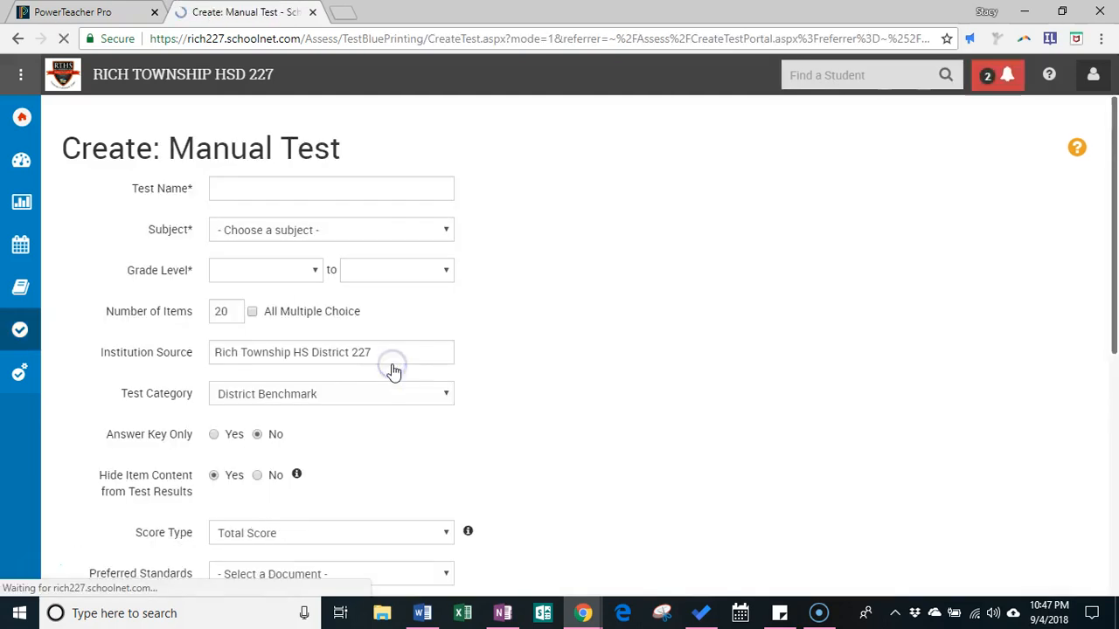
{"action": "left_click", "coordinate": [345, 193]}
{"action": "type", "text": "Sample"}
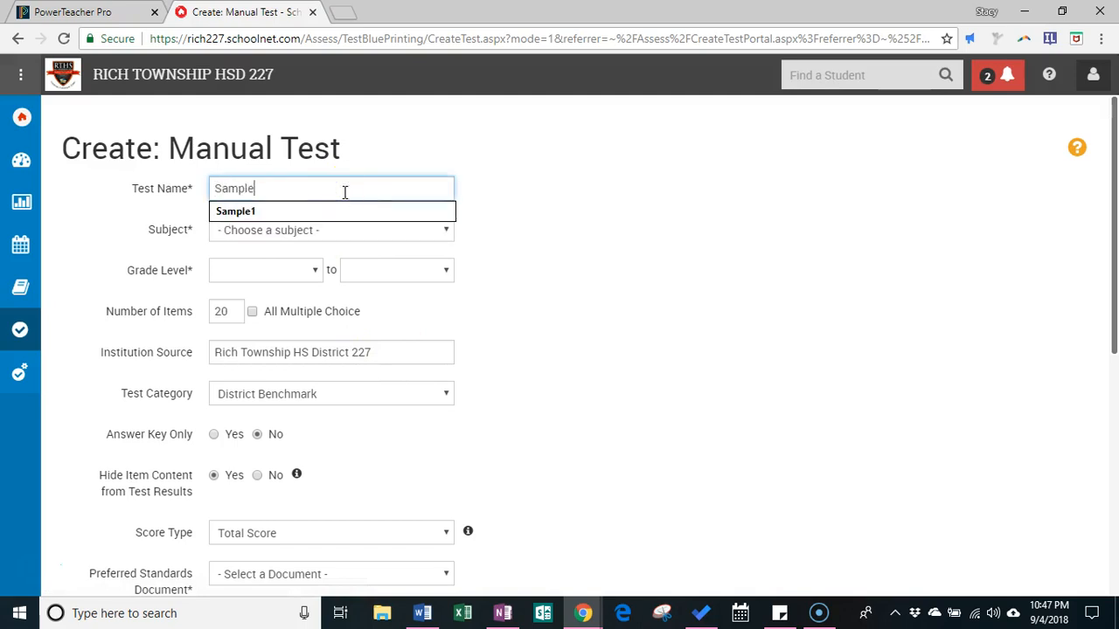
{"action": "key", "text": "Tab"}
{"action": "key", "text": "m"}
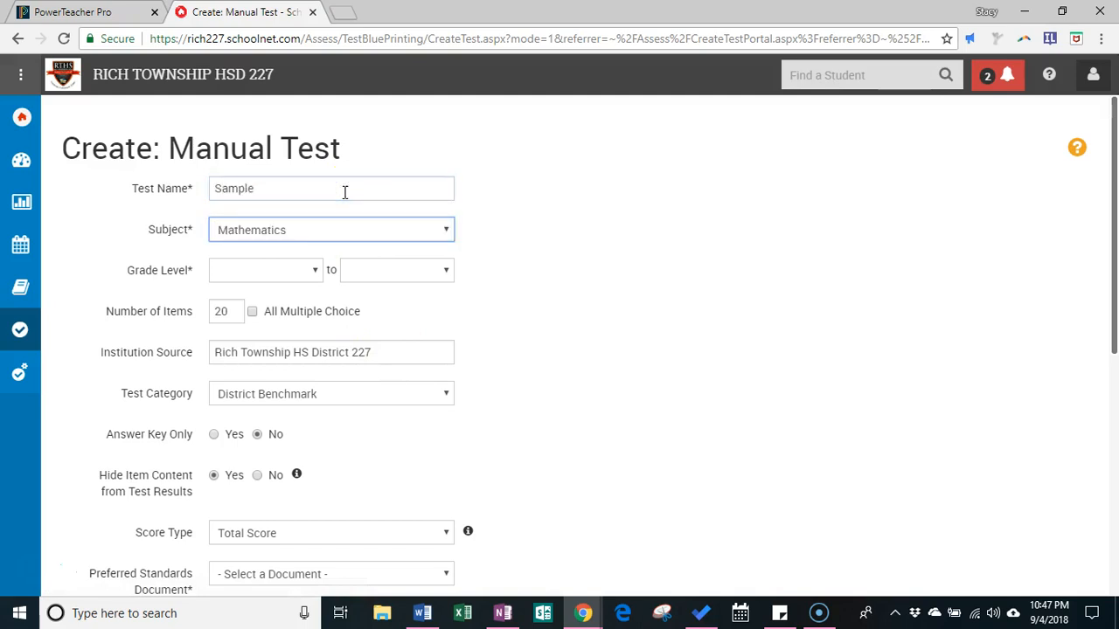
Set the test's grade level range from 09 - Ninth Grade to 12 - Twelfth Grade
{"action": "left_click", "coordinate": [304, 273]}
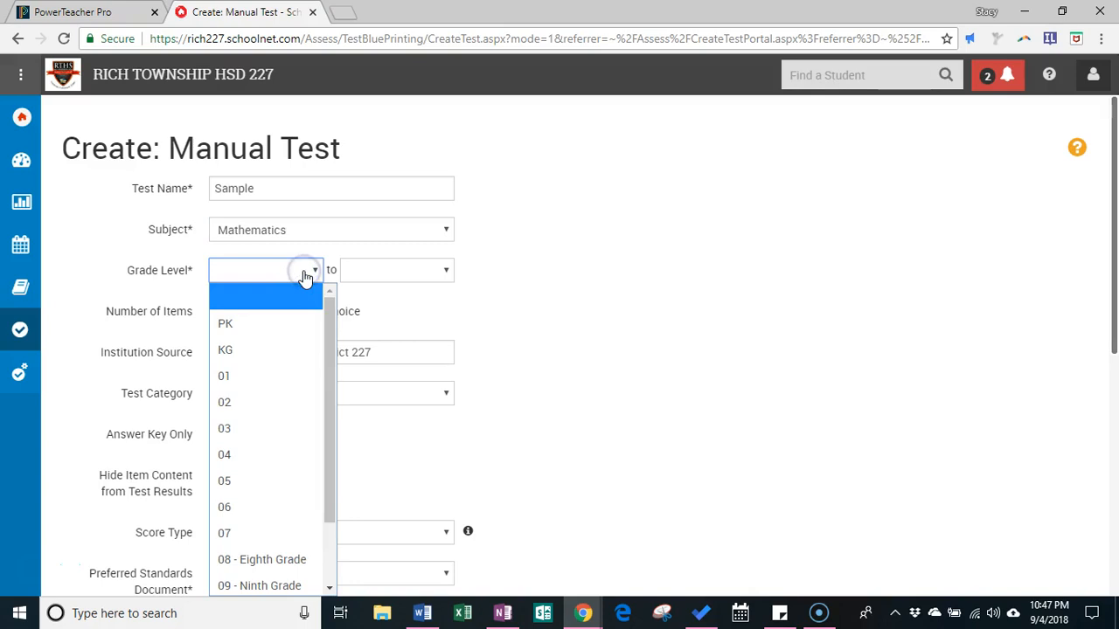
{"action": "left_click", "coordinate": [294, 408]}
{"action": "scroll", "coordinate": [294, 407], "scroll_direction": "down", "scroll_amount": 2}
{"action": "scroll", "coordinate": [296, 266], "scroll_direction": "up", "scroll_amount": 3}
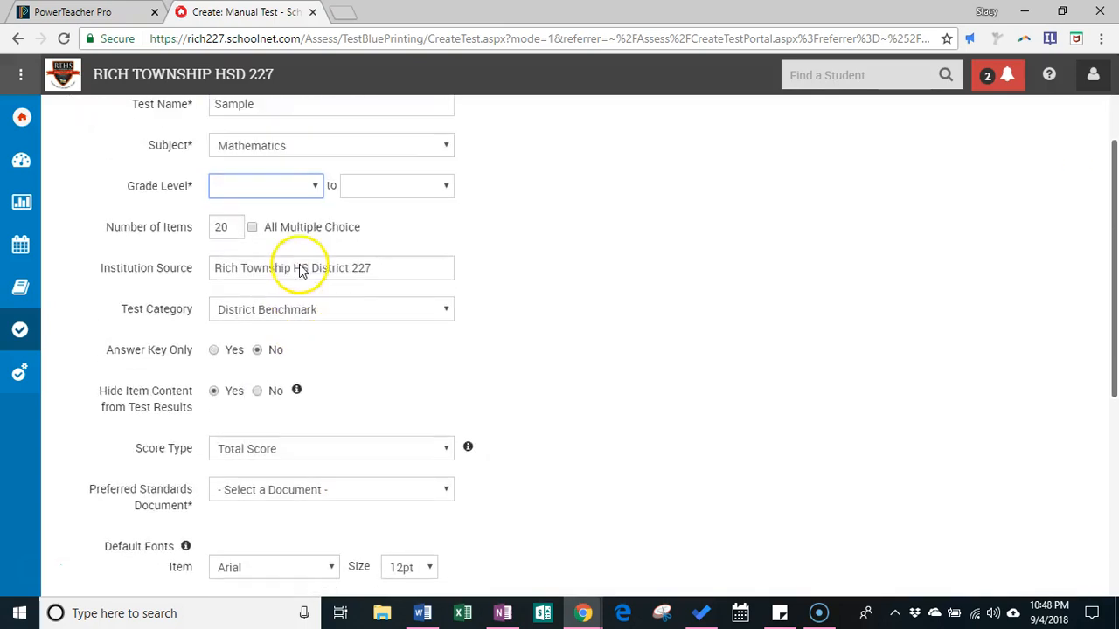
{"action": "left_click", "coordinate": [315, 205]}
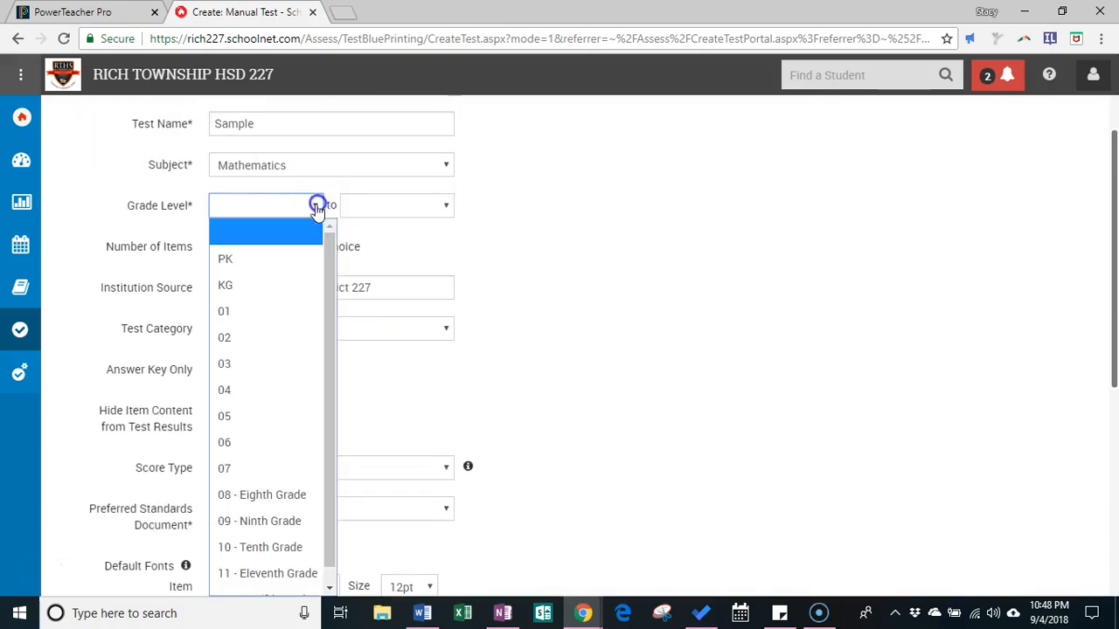
{"action": "left_click", "coordinate": [288, 523]}
{"action": "left_click", "coordinate": [441, 208]}
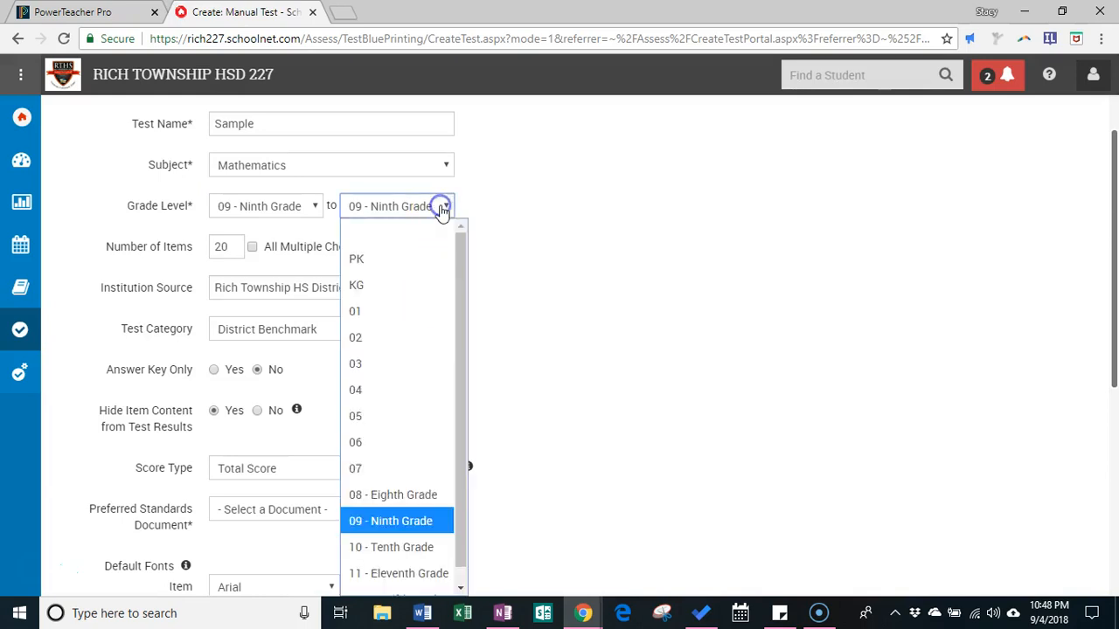
{"action": "left_click_drag", "start_coordinate": [460, 468], "coordinate": [452, 552]}
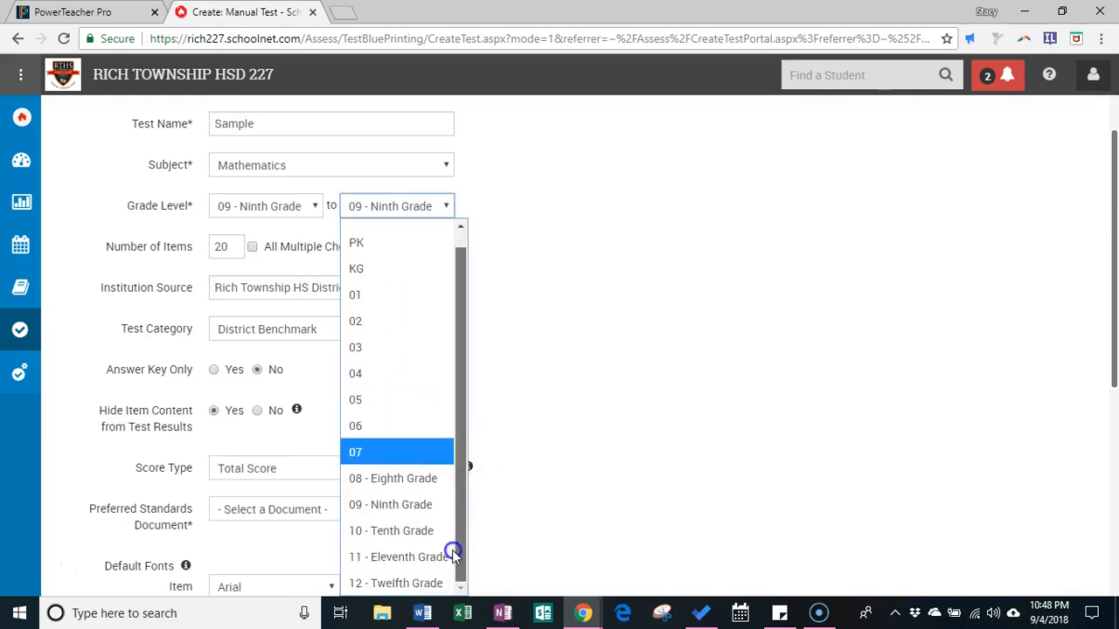
{"action": "left_click", "coordinate": [402, 583]}
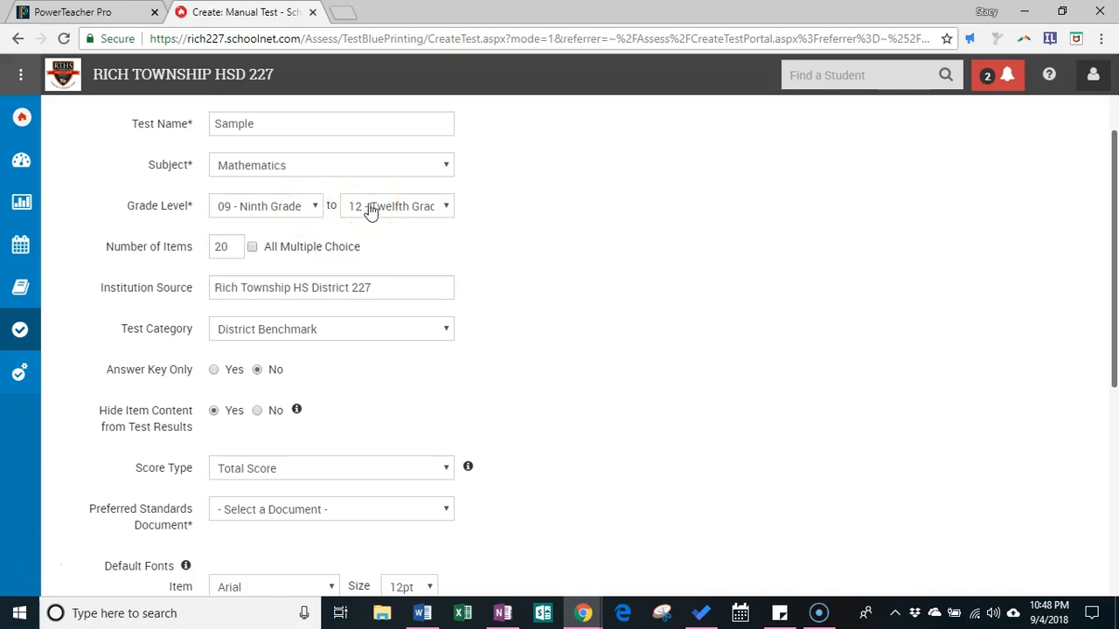
Set the number of items in the test to 1
{"action": "left_click_drag", "start_coordinate": [229, 246], "coordinate": [213, 246]}
{"action": "type", "text": "1"}
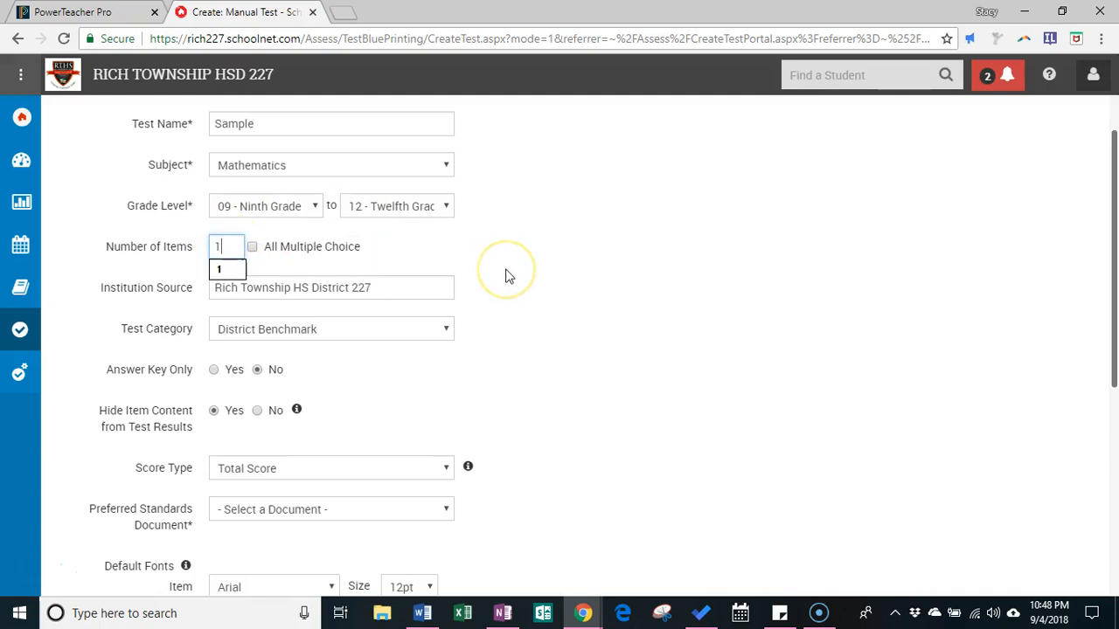
{"action": "triple_click", "coordinate": [507, 278]}
Set the test category to My Classroom and review the other category options
{"action": "left_click", "coordinate": [444, 335]}
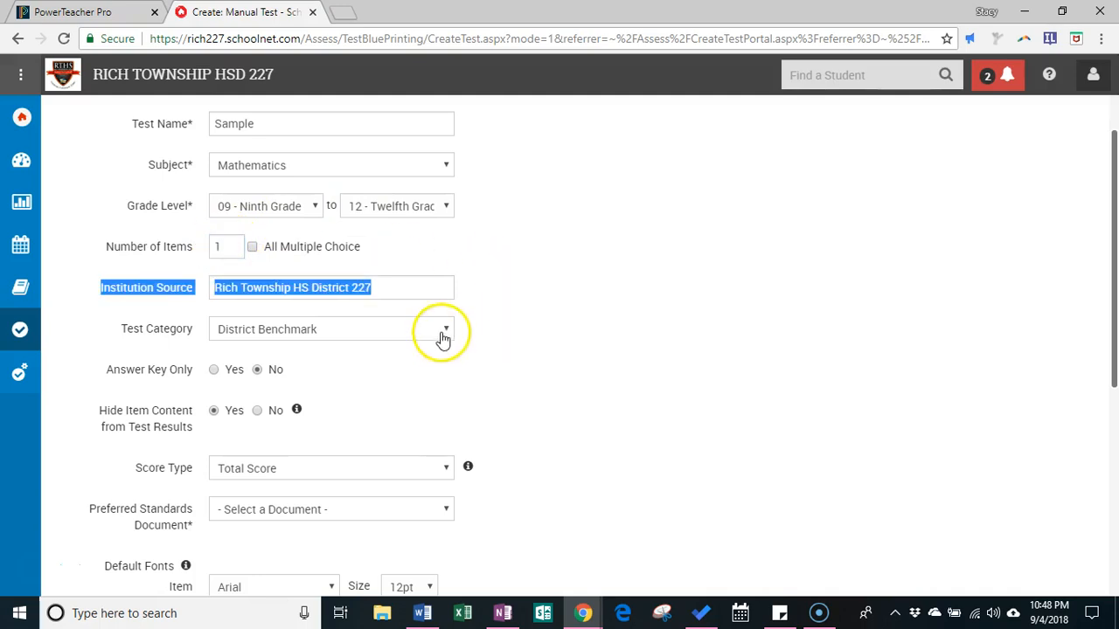
{"action": "left_click", "coordinate": [285, 437]}
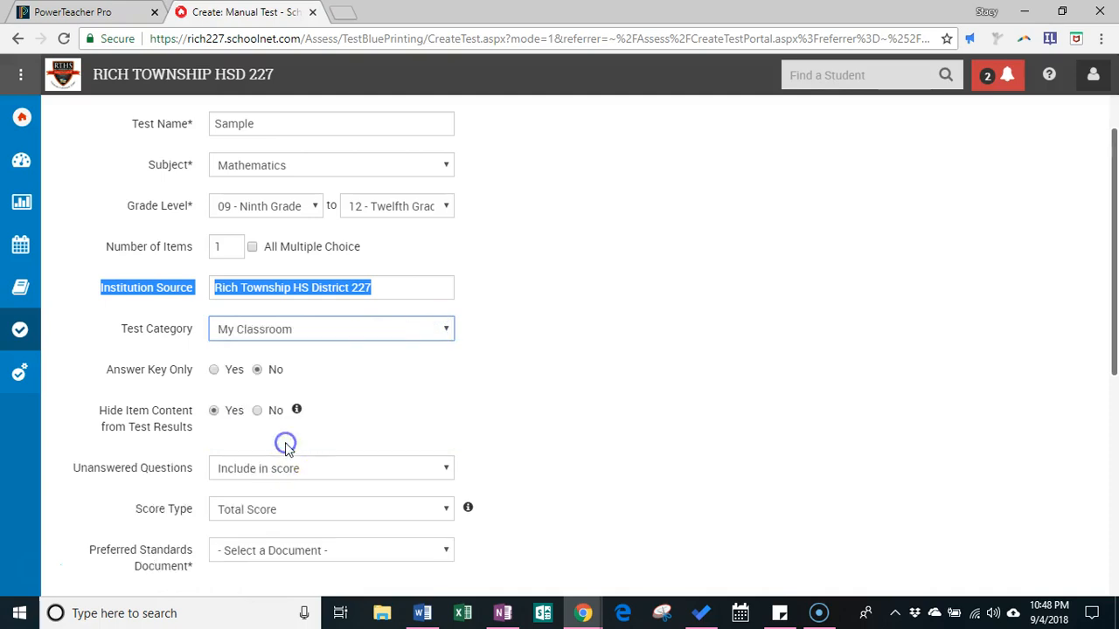
{"action": "left_click", "coordinate": [373, 325]}
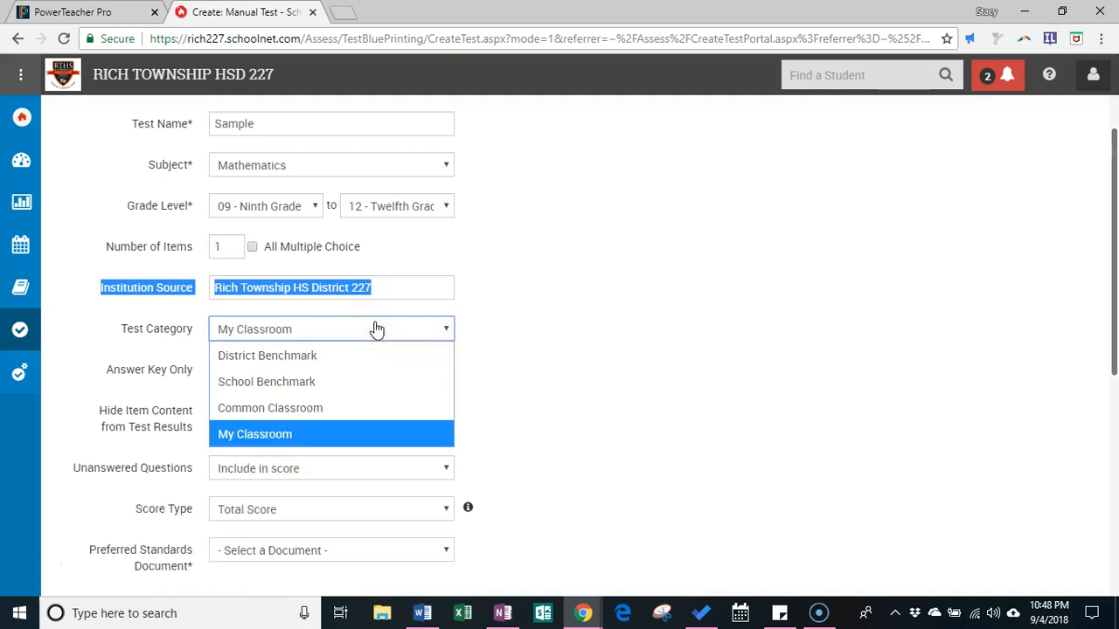
{"action": "left_click", "coordinate": [332, 361]}
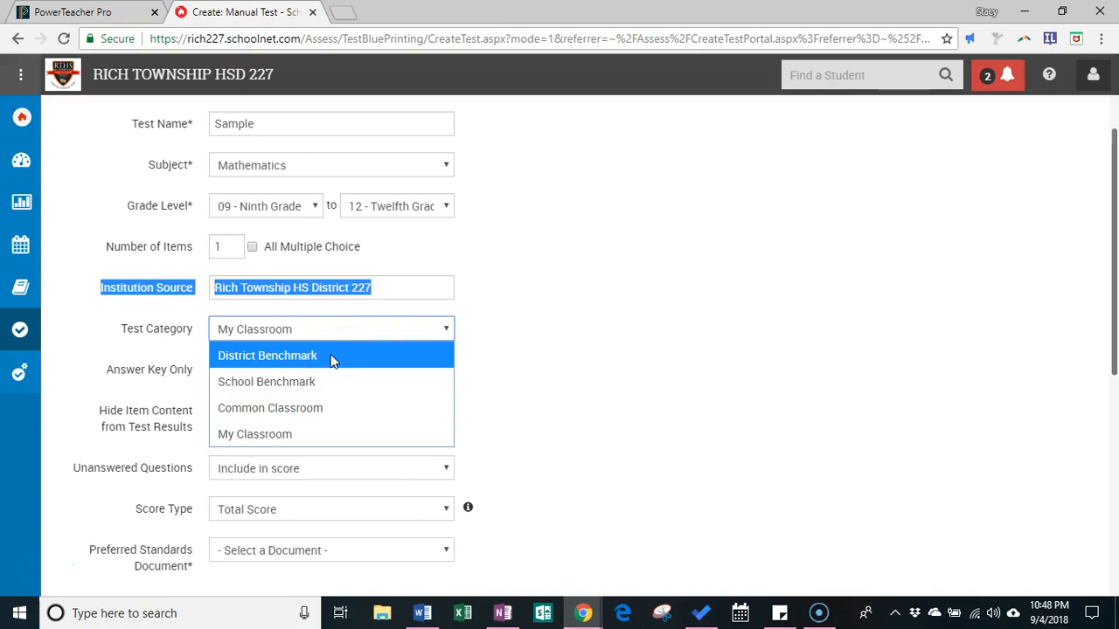
{"action": "left_click", "coordinate": [494, 337]}
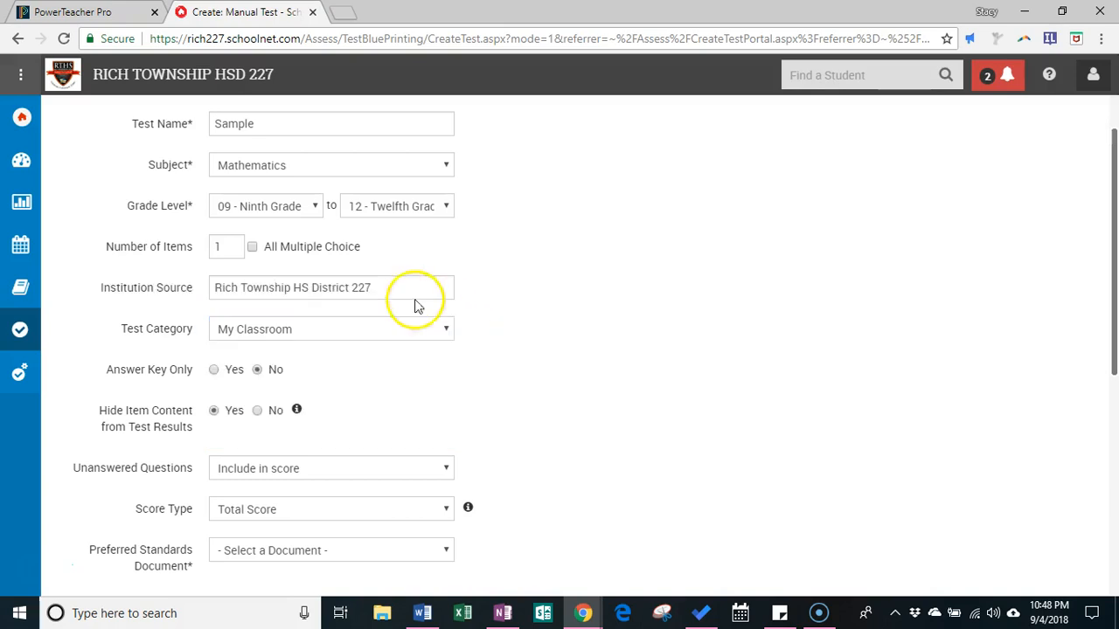
Set the test category to District Benchmark and re-enter Rich Township HS District 227 as the institution source
{"action": "left_click", "coordinate": [387, 330]}
{"action": "left_click", "coordinate": [320, 357]}
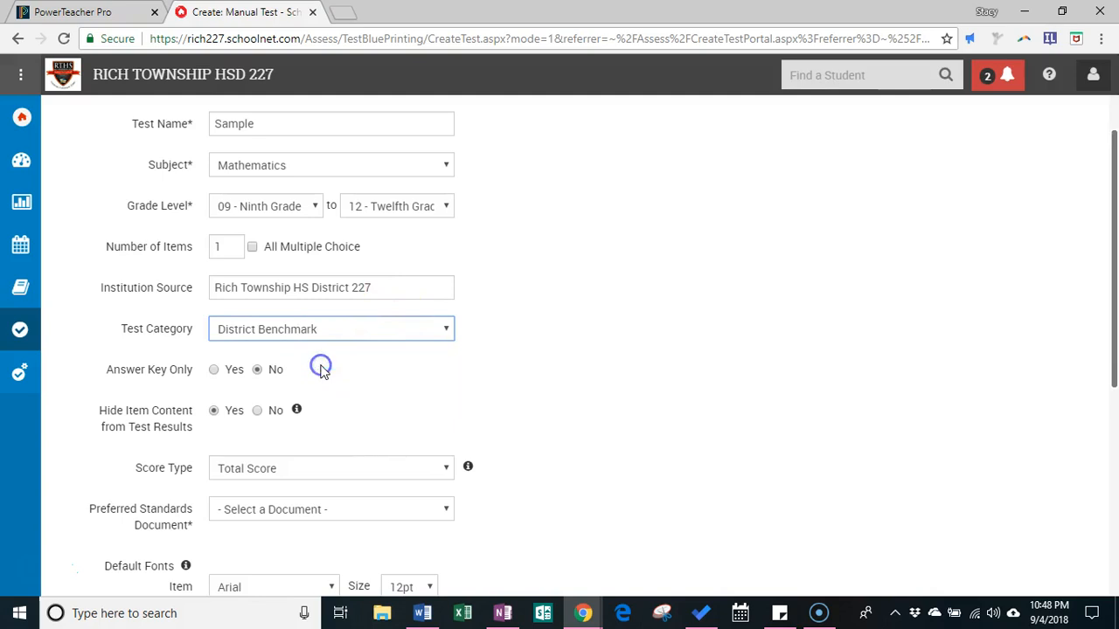
{"action": "left_click_drag", "start_coordinate": [412, 288], "coordinate": [194, 285]}
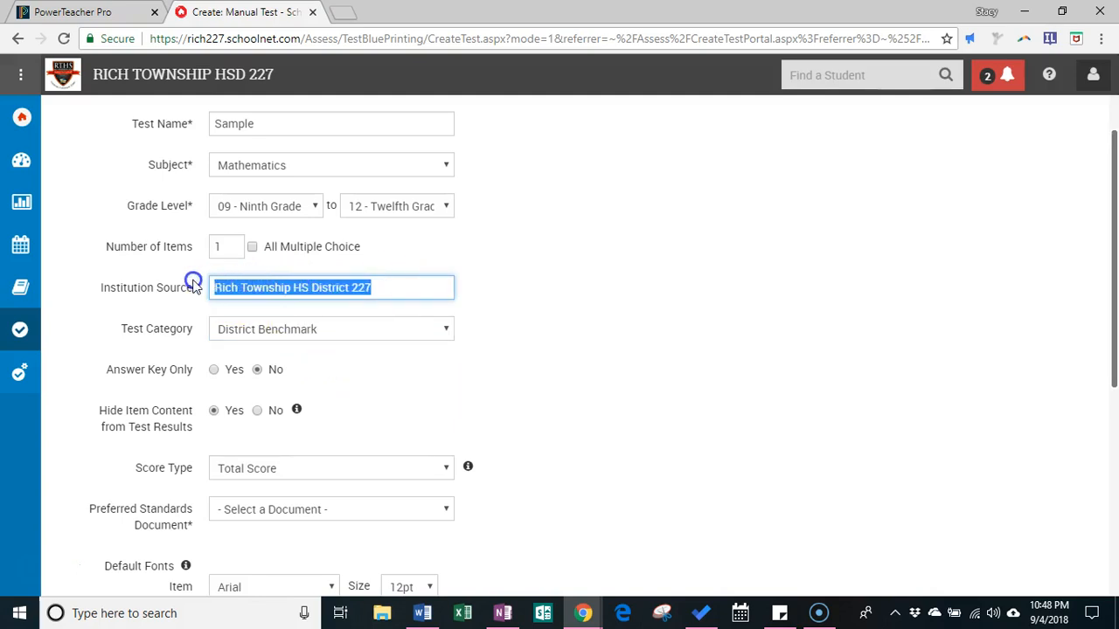
{"action": "key", "text": "BackSpace"}
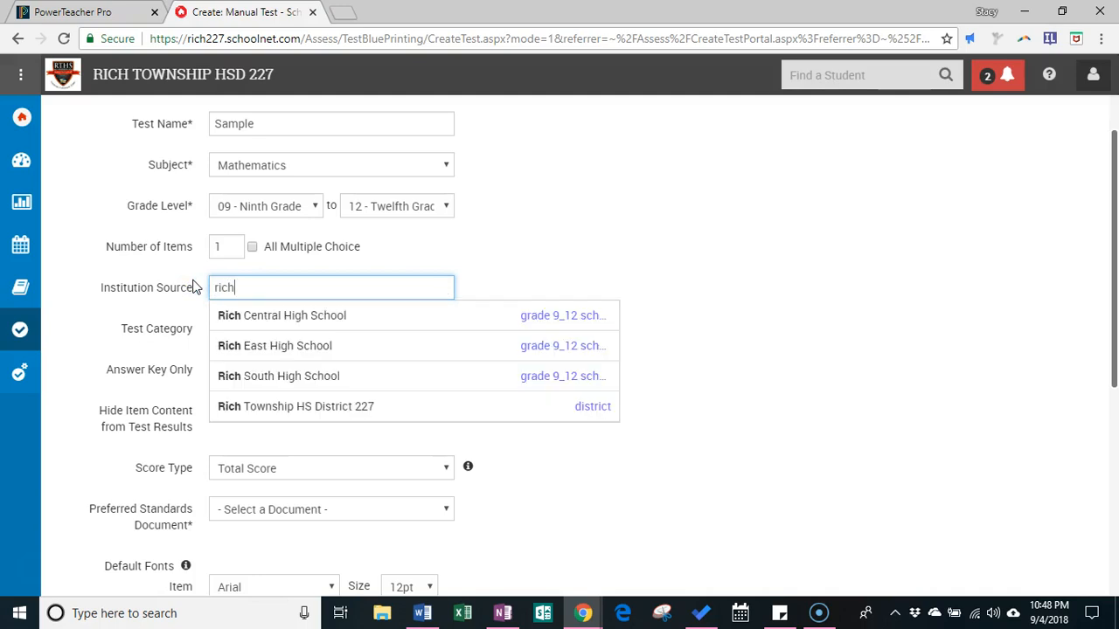
{"action": "left_click", "coordinate": [288, 406]}
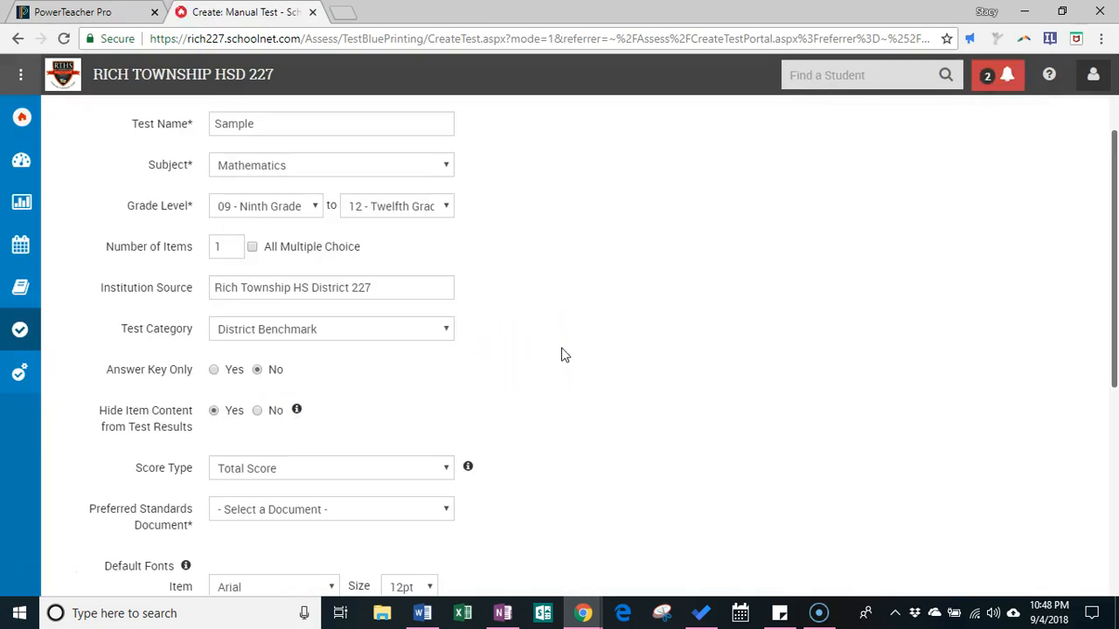
Hide item content from test results and choose IL Mathematics Common Core Standards 2011 as the preferred standards document
{"action": "scroll", "coordinate": [562, 355], "scroll_direction": "down", "scroll_amount": 3}
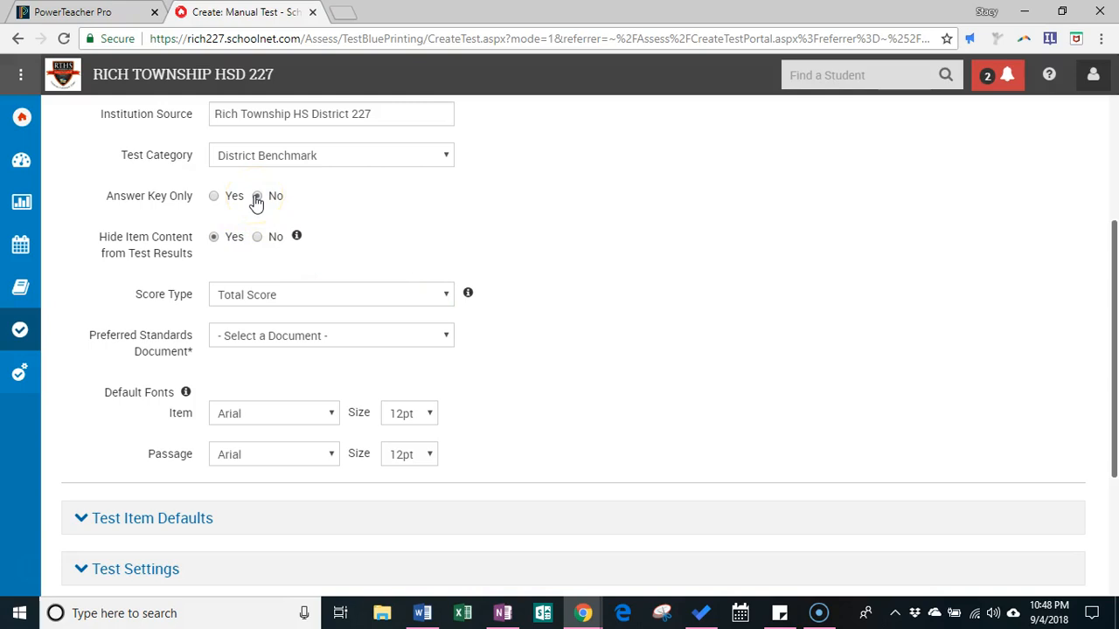
{"action": "left_click", "coordinate": [214, 238]}
{"action": "scroll", "coordinate": [519, 267], "scroll_direction": "down", "scroll_amount": 1}
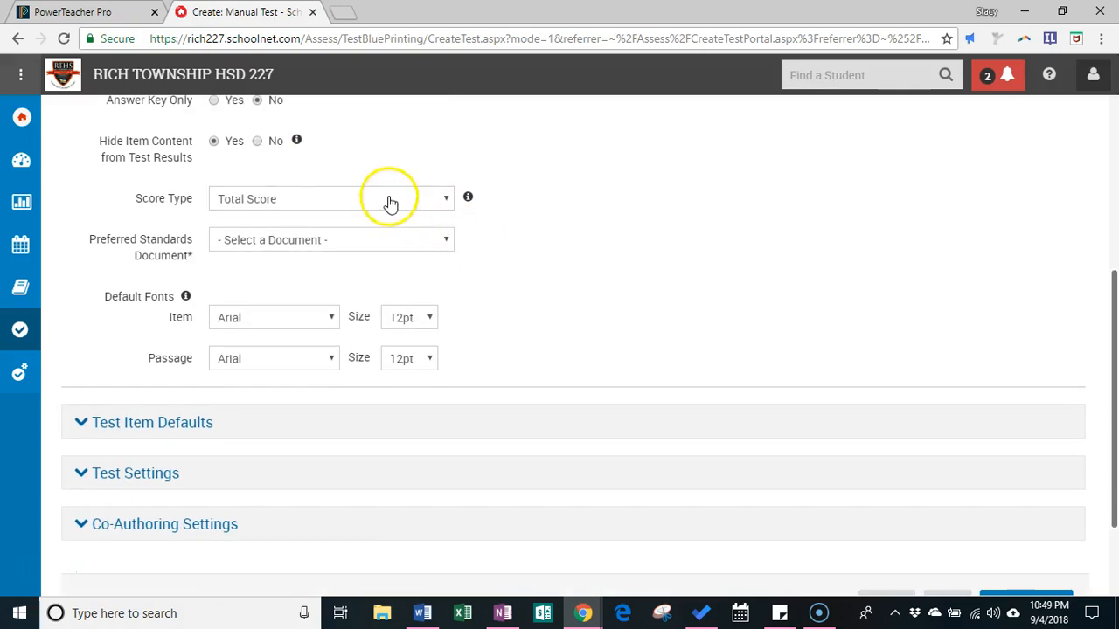
{"action": "left_click", "coordinate": [367, 243]}
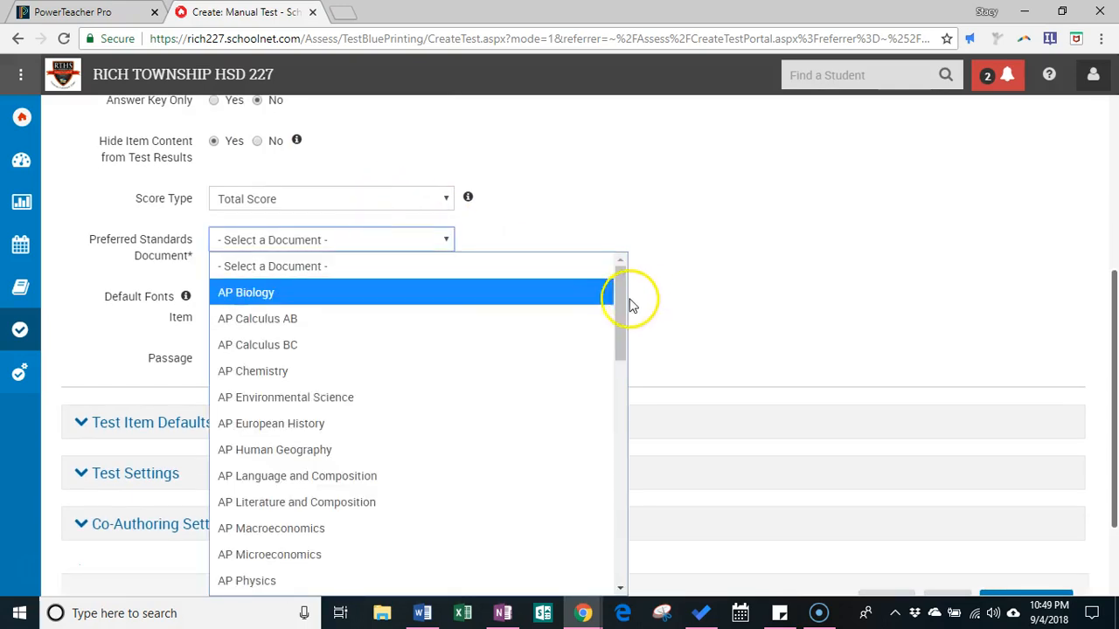
{"action": "left_click_drag", "start_coordinate": [621, 301], "coordinate": [626, 435]}
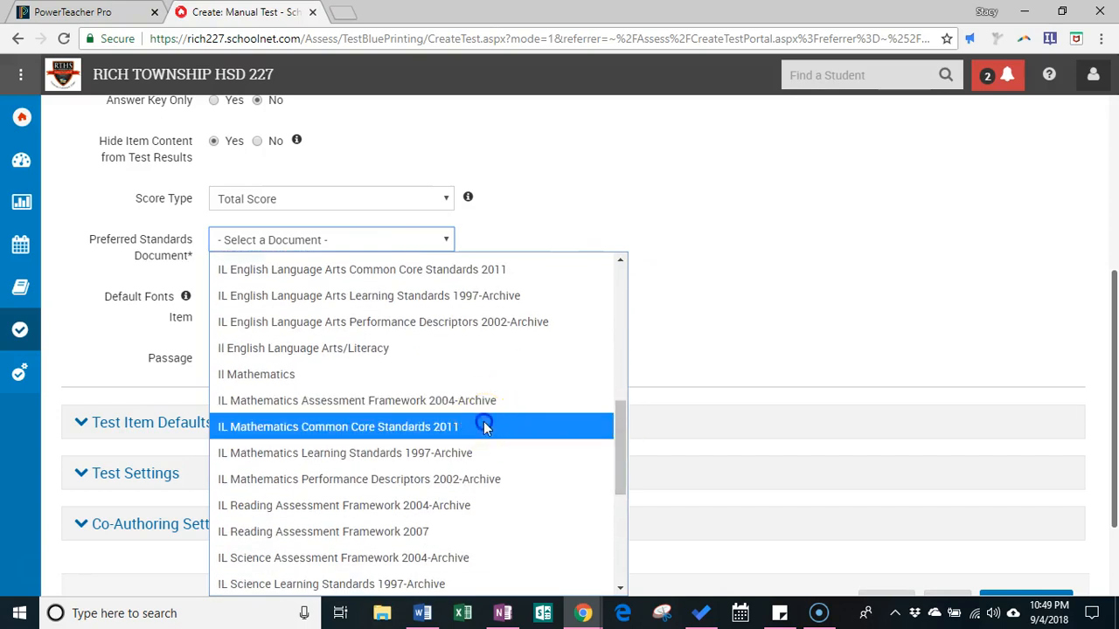
{"action": "left_click", "coordinate": [486, 423]}
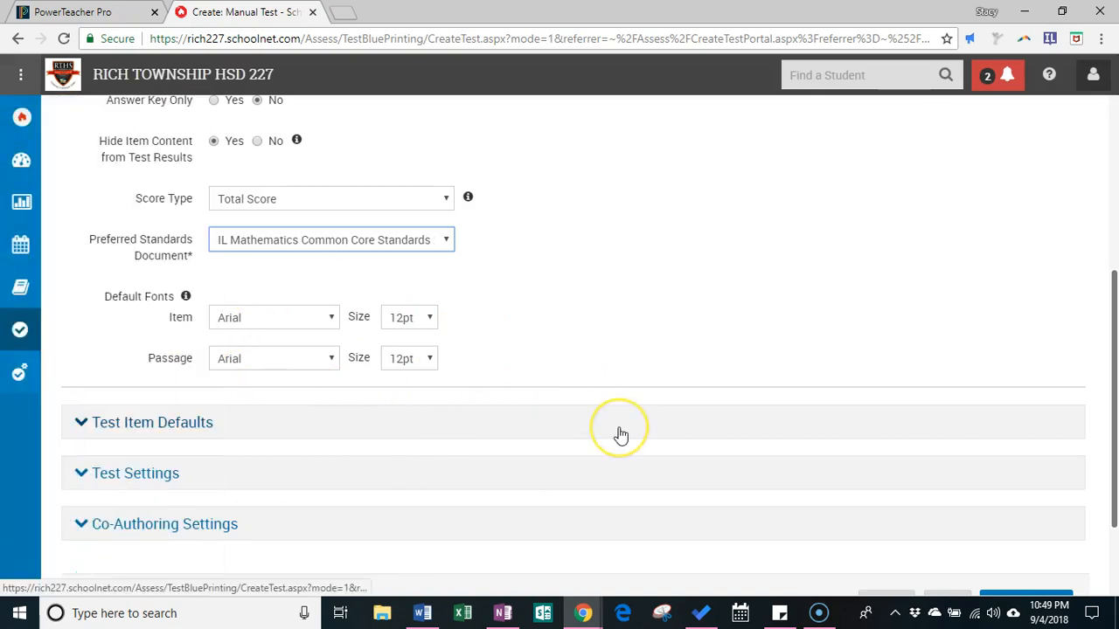
Generate the test from the completed settings
{"action": "scroll", "coordinate": [619, 431], "scroll_direction": "down", "scroll_amount": 1}
{"action": "scroll", "coordinate": [620, 432], "scroll_direction": "down", "scroll_amount": 1}
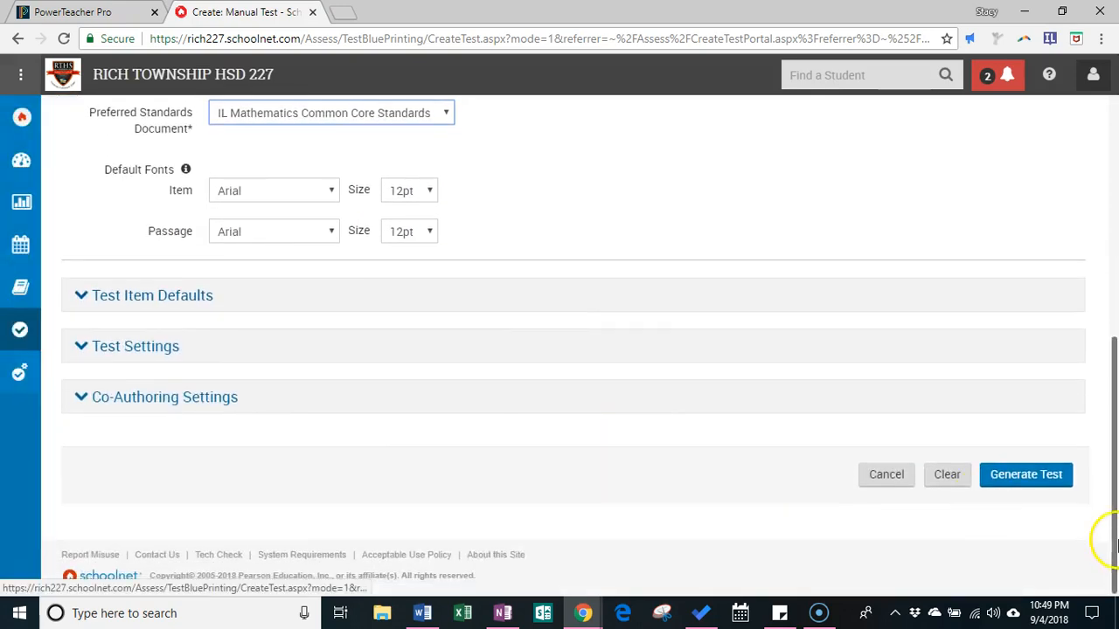
{"action": "left_click", "coordinate": [1026, 477]}
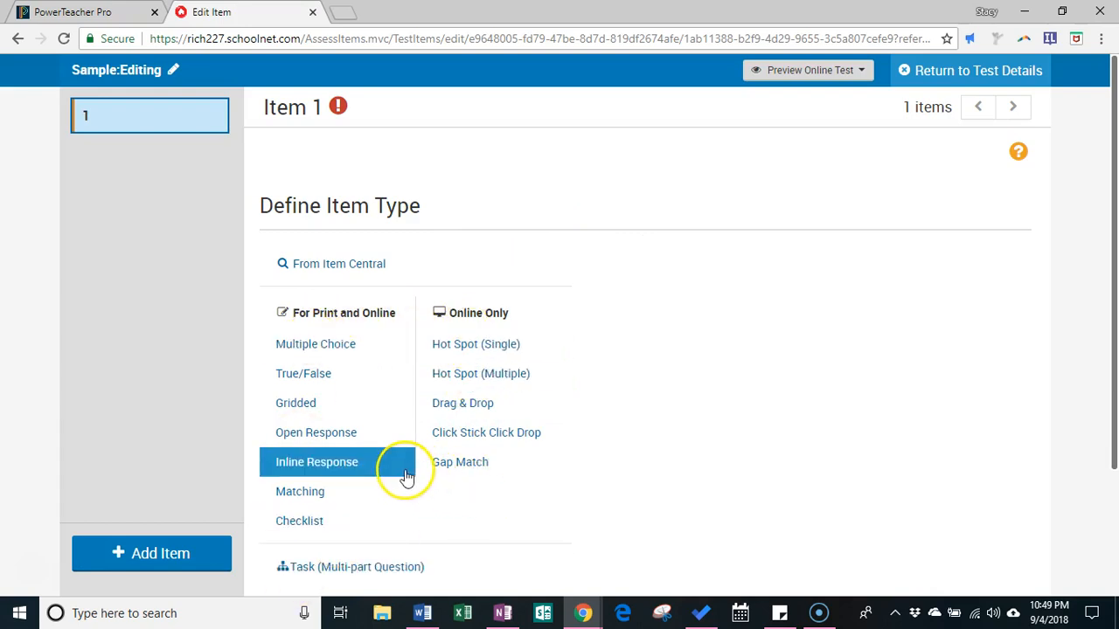
Define item 1 as Multiple Choice with the question content "Evaluate f(2) when f(x) = 2x+4"
{"action": "left_click", "coordinate": [327, 356]}
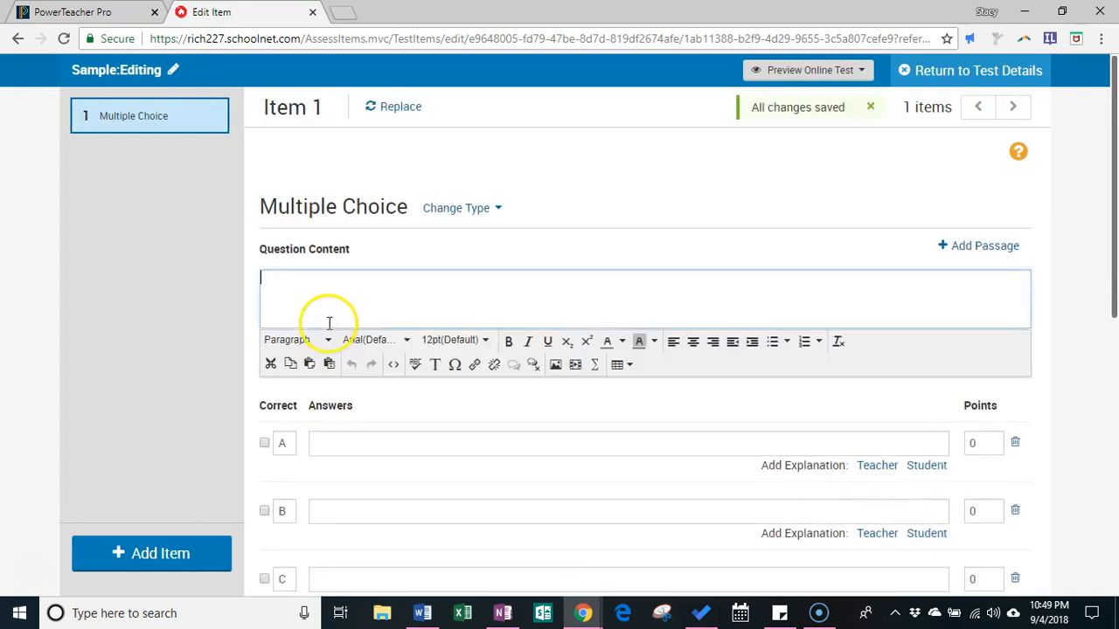
{"action": "left_click", "coordinate": [327, 302]}
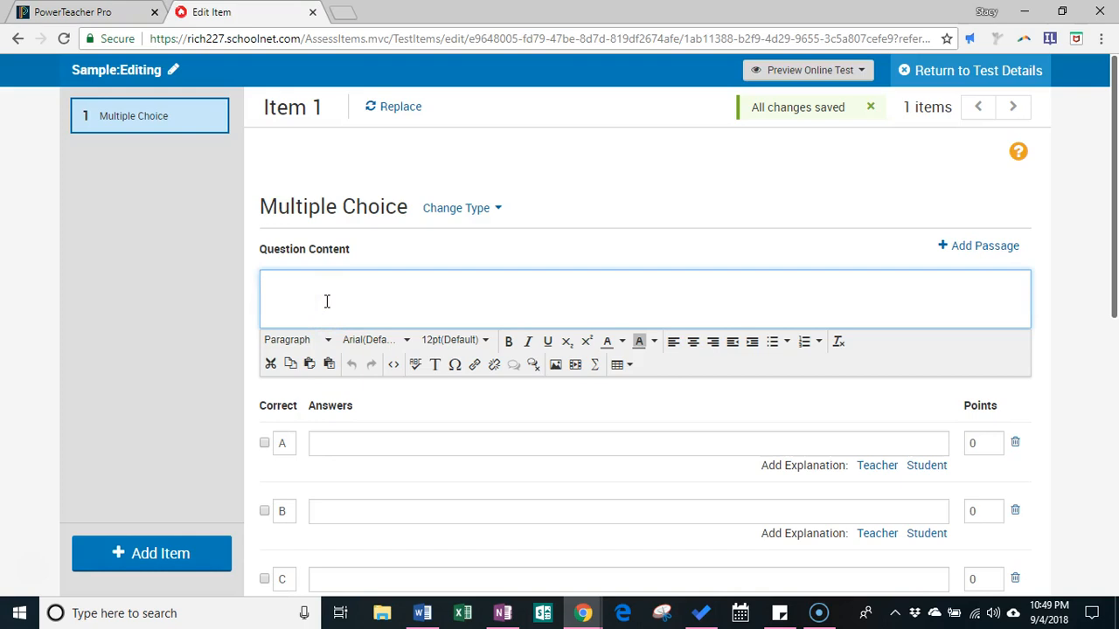
{"action": "type", "text": "Evaluate f(2) when f("}
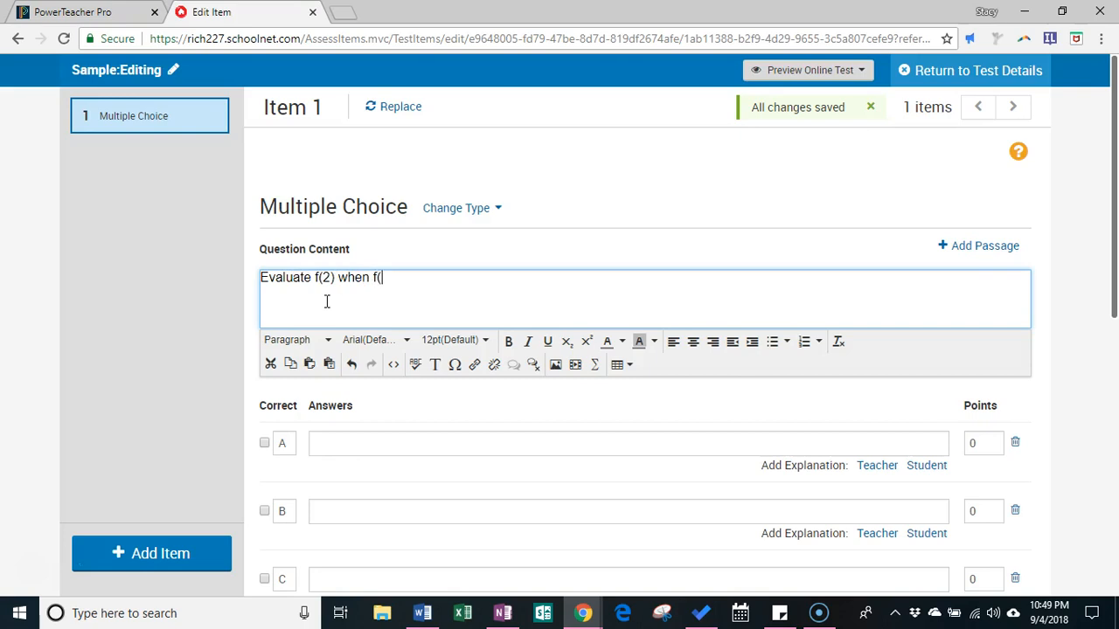
{"action": "type", "text": "x)"}
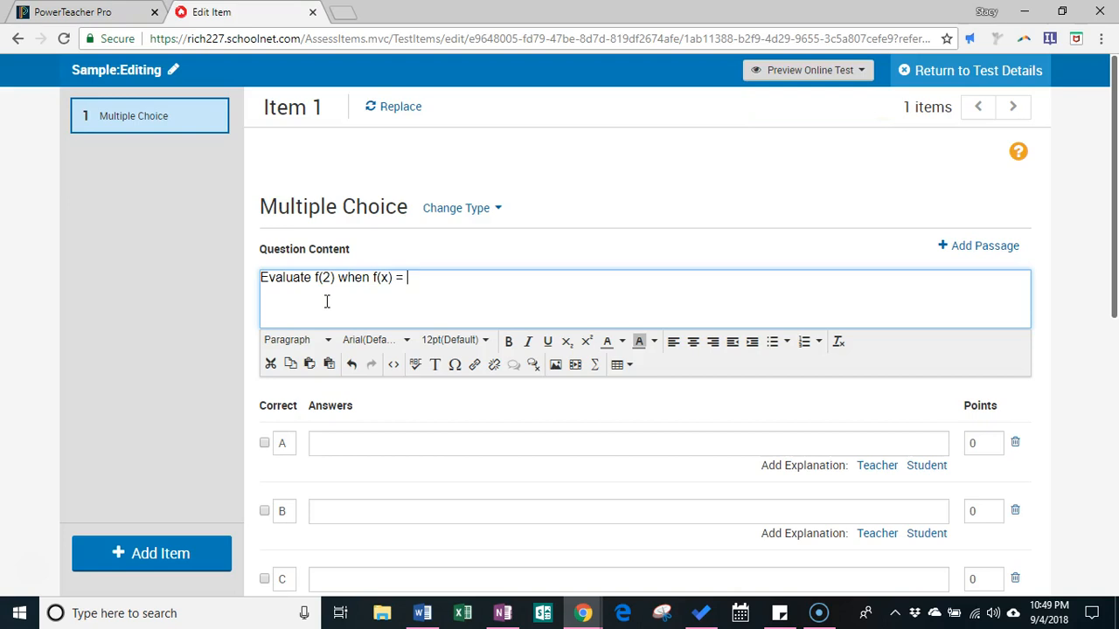
{"action": "type", "text": " = 2x+4"}
Fill in item 1's answer choices: A as 4, B as 6, C as 8 and D as 0
{"action": "left_click", "coordinate": [347, 443]}
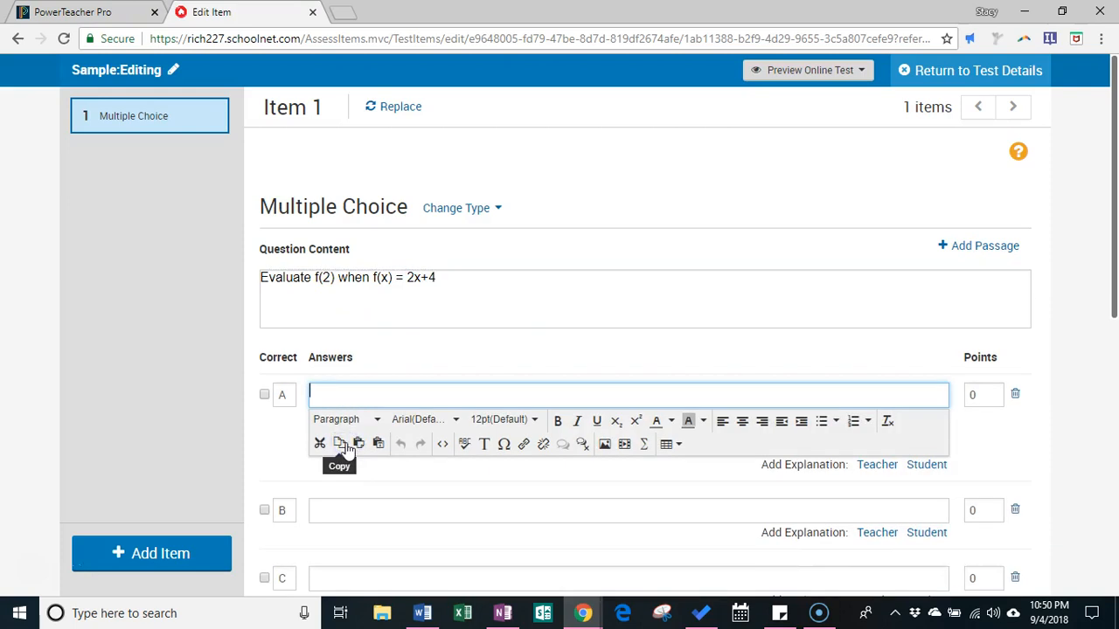
{"action": "scroll", "coordinate": [347, 450], "scroll_direction": "down", "scroll_amount": 1}
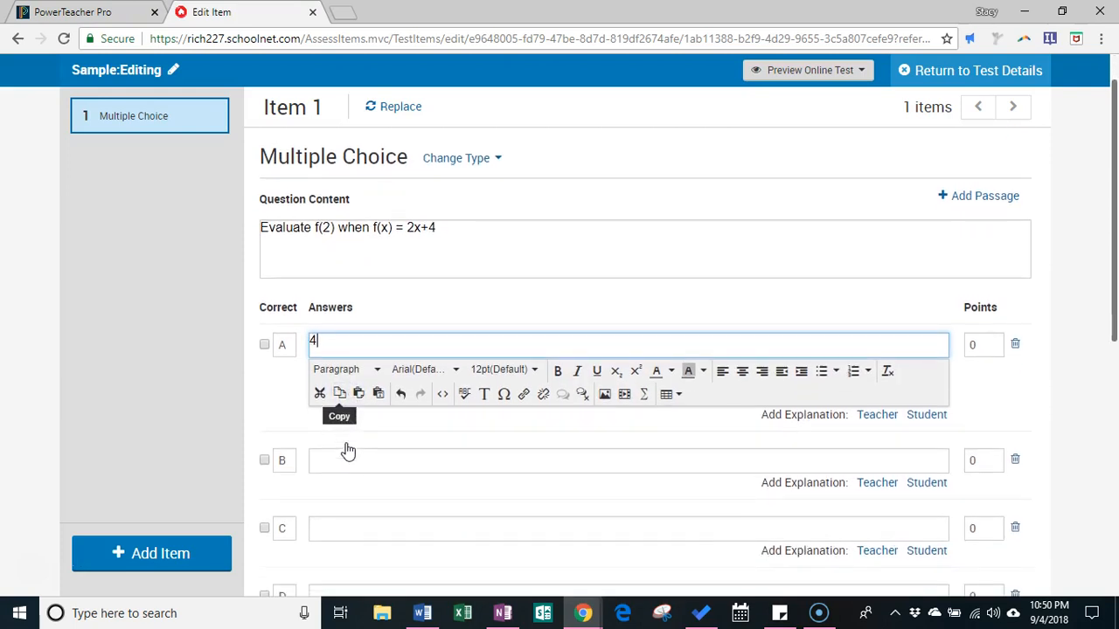
{"action": "left_click", "coordinate": [347, 446]}
{"action": "left_click", "coordinate": [342, 411]}
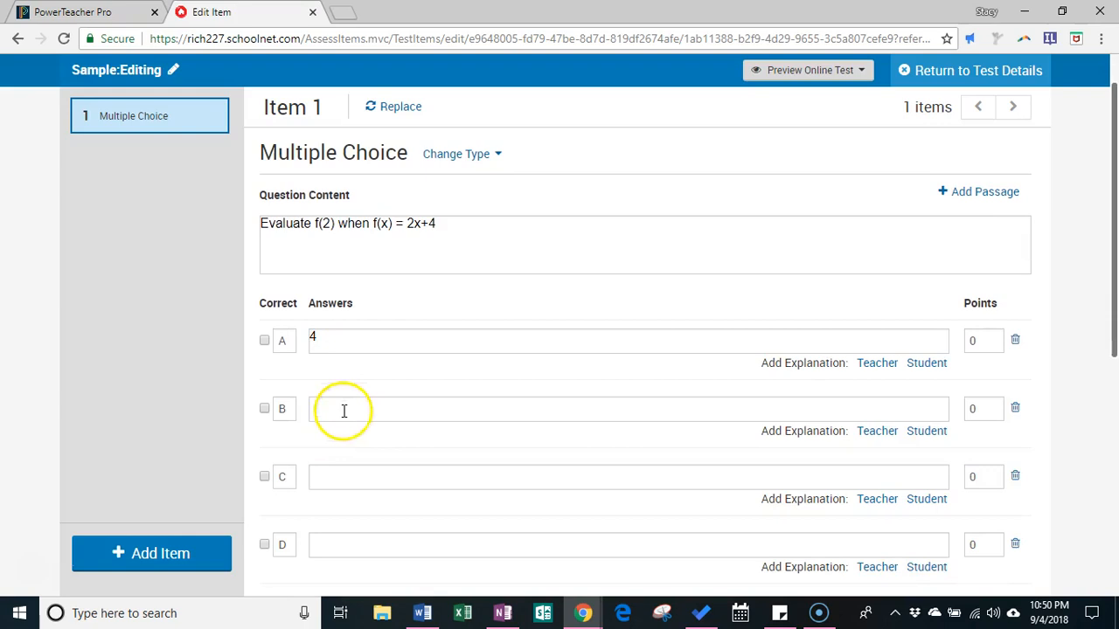
{"action": "type", "text": "6"}
{"action": "left_click", "coordinate": [325, 473]}
{"action": "left_click", "coordinate": [342, 523]}
{"action": "type", "text": "8"}
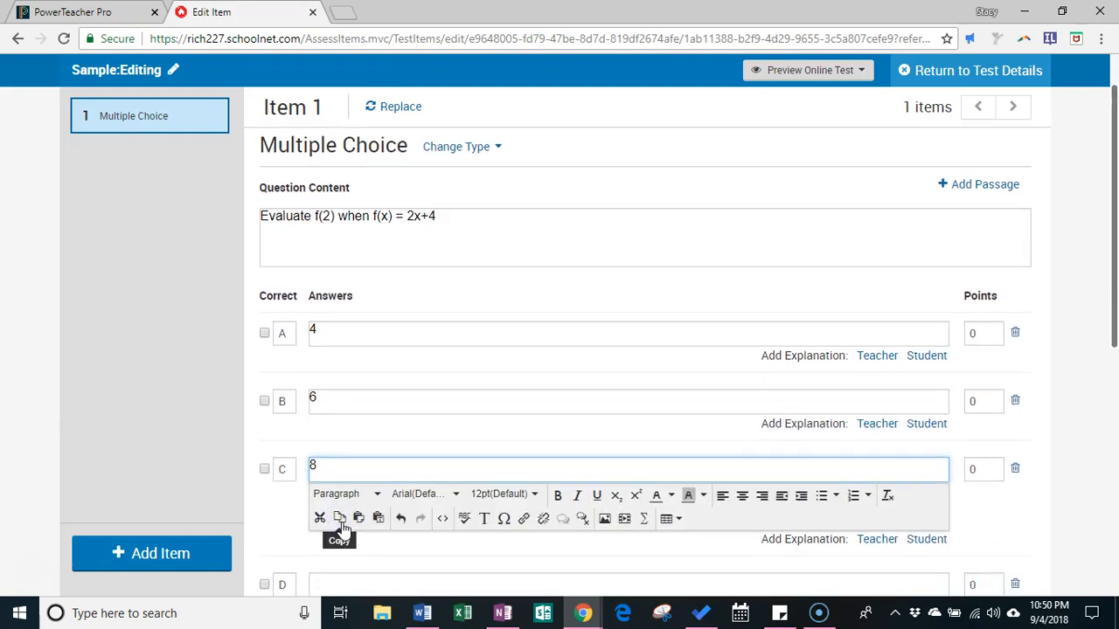
{"action": "scroll", "coordinate": [339, 529], "scroll_direction": "down", "scroll_amount": 1}
{"action": "left_click", "coordinate": [354, 543]}
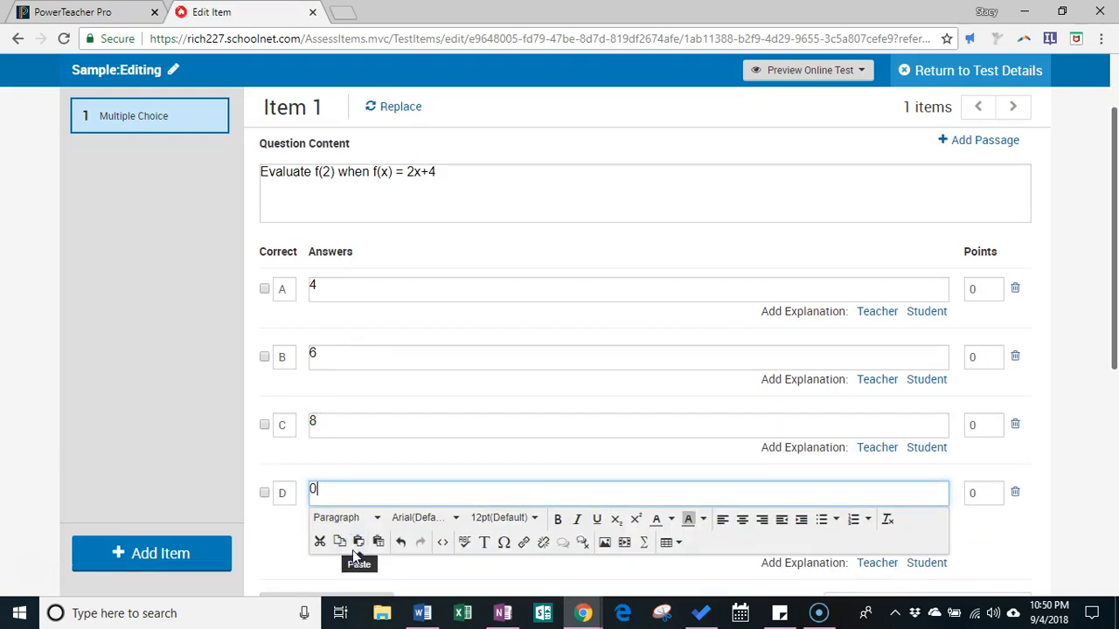
{"action": "left_click", "coordinate": [435, 248]}
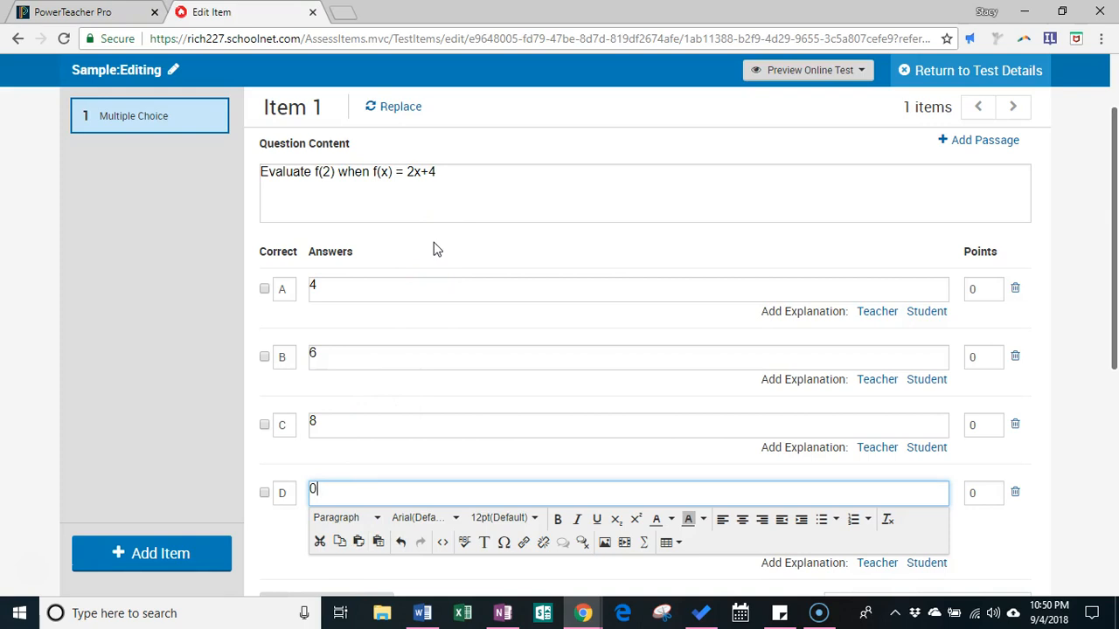
Mark answer C as the correct choice for item 1 and set its points to 2
{"action": "left_click", "coordinate": [264, 426]}
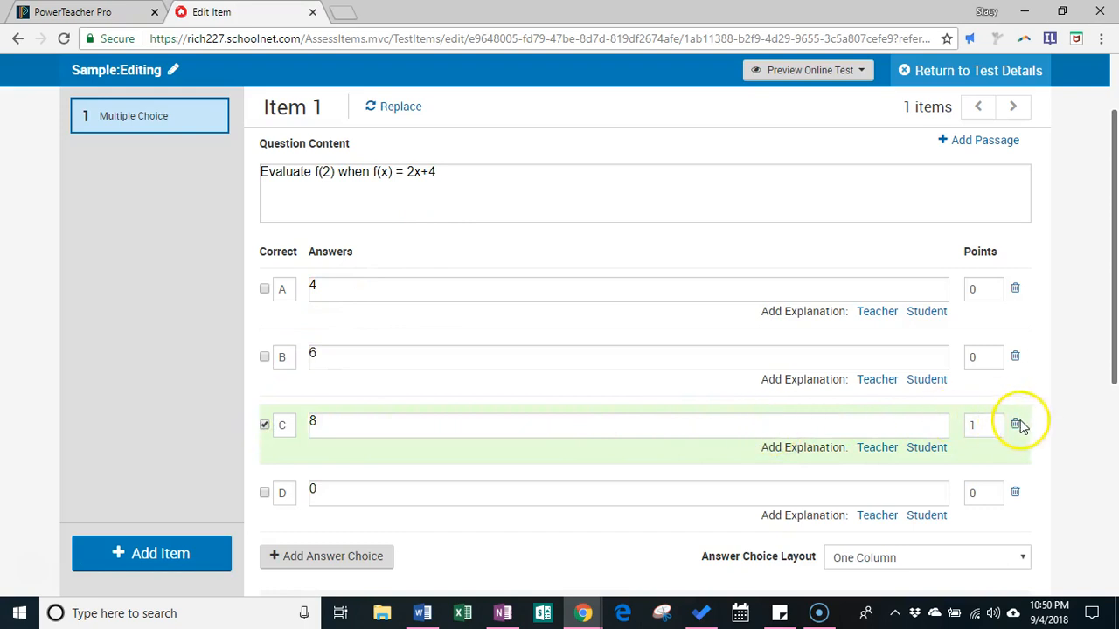
{"action": "double_click", "coordinate": [968, 421]}
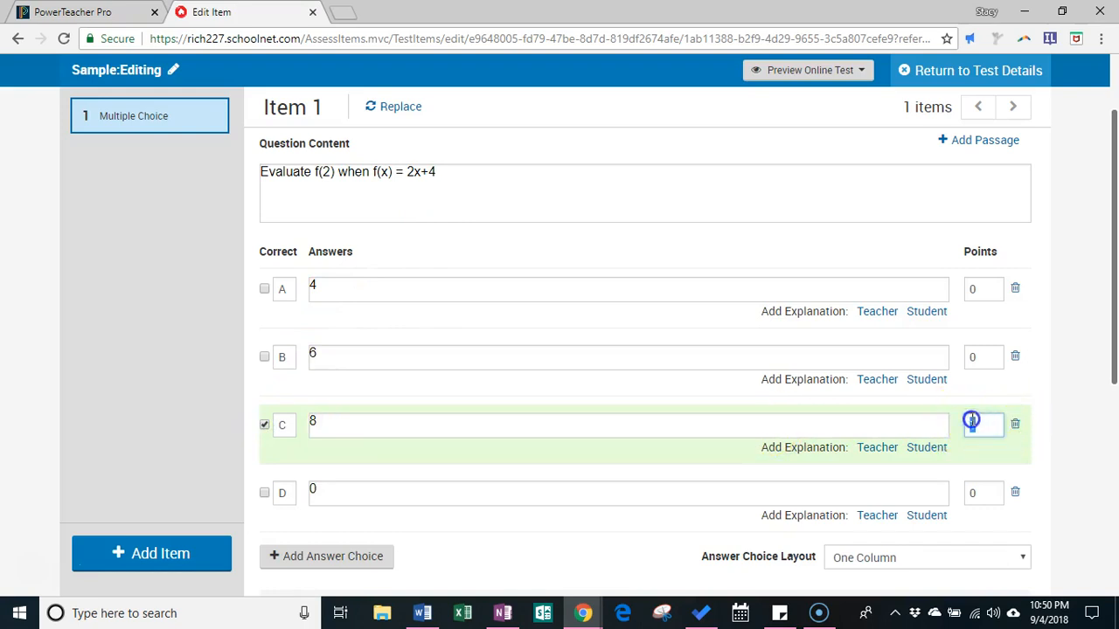
{"action": "type", "text": "2"}
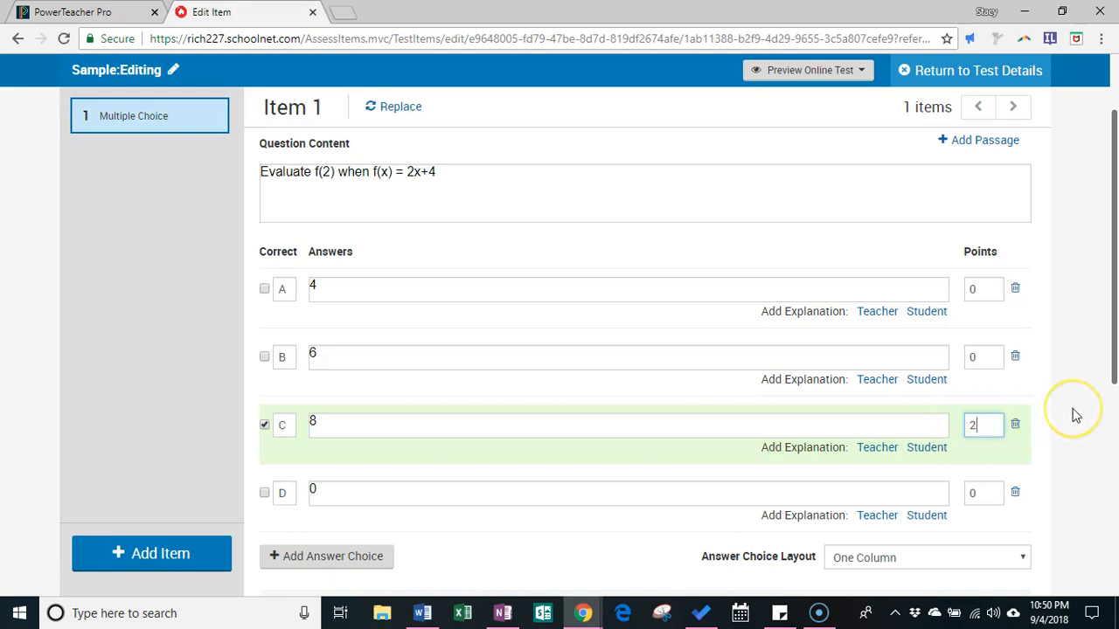
Search the standards for "evaluate function", align item 1 to CC.9-12.F.IF.2 and save the selection
{"action": "scroll", "coordinate": [1074, 411], "scroll_direction": "down", "scroll_amount": 3}
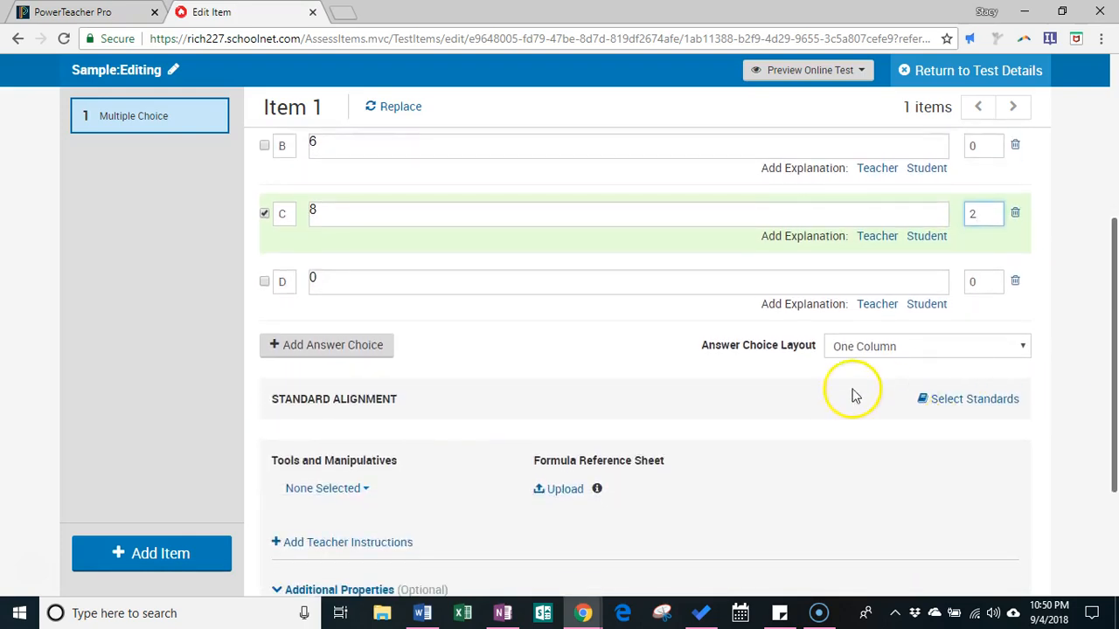
{"action": "left_click", "coordinate": [1014, 402]}
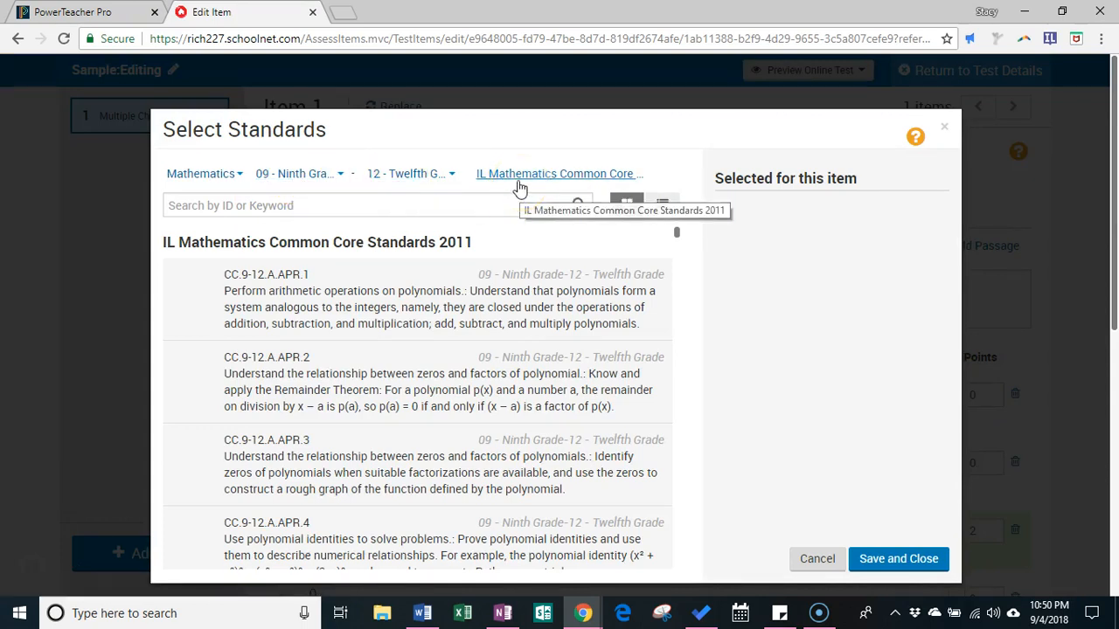
{"action": "left_click", "coordinate": [410, 202]}
{"action": "type", "text": "e"}
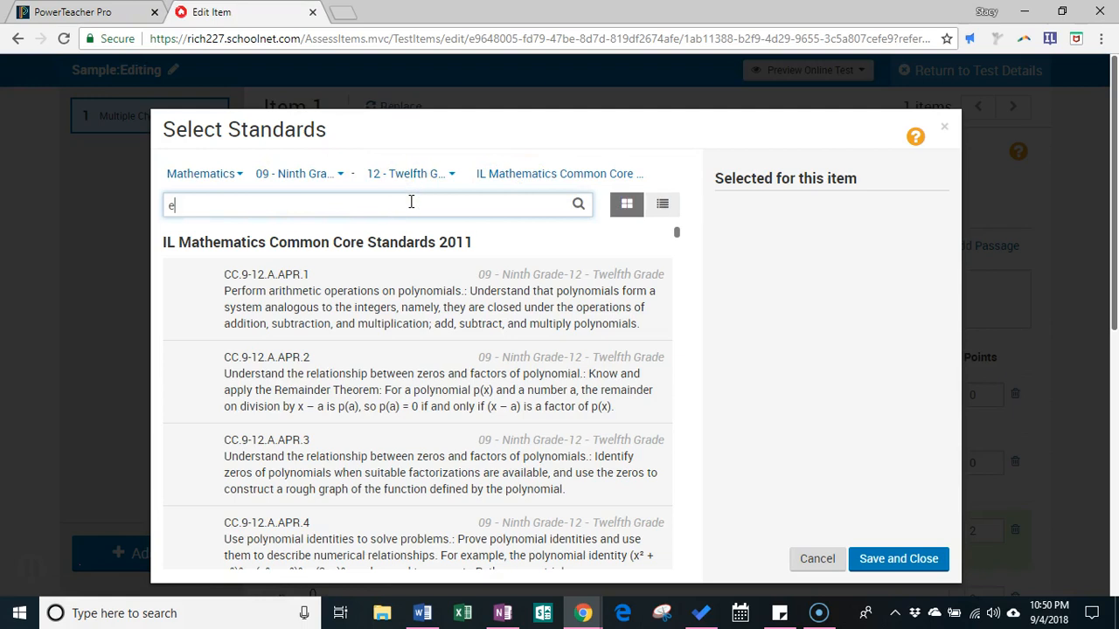
{"action": "type", "text": "valuate function"}
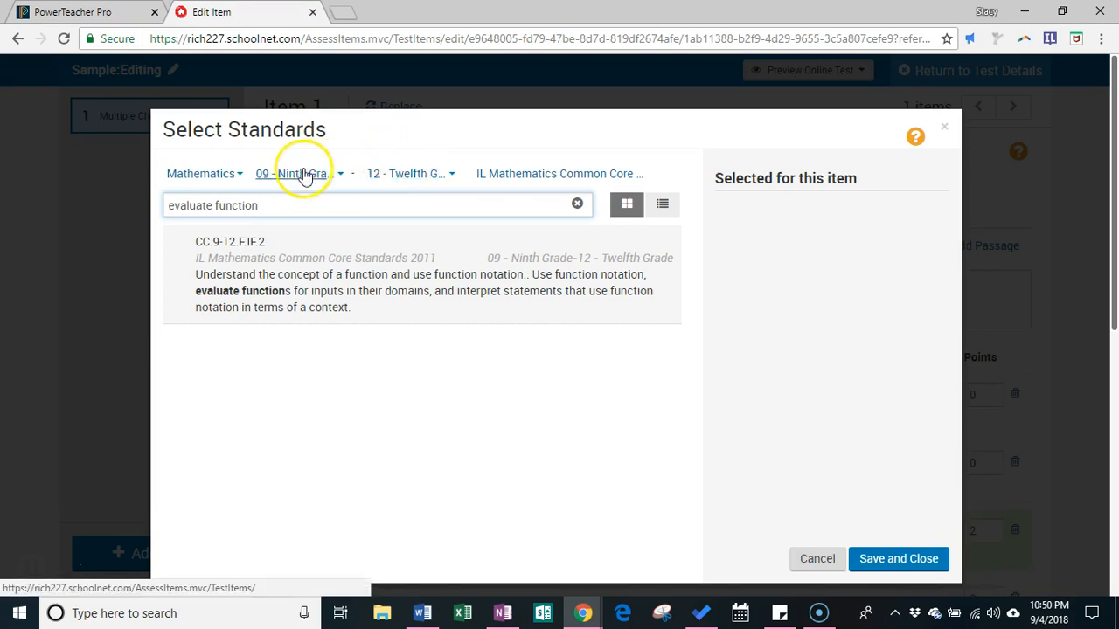
{"action": "left_click", "coordinate": [341, 243]}
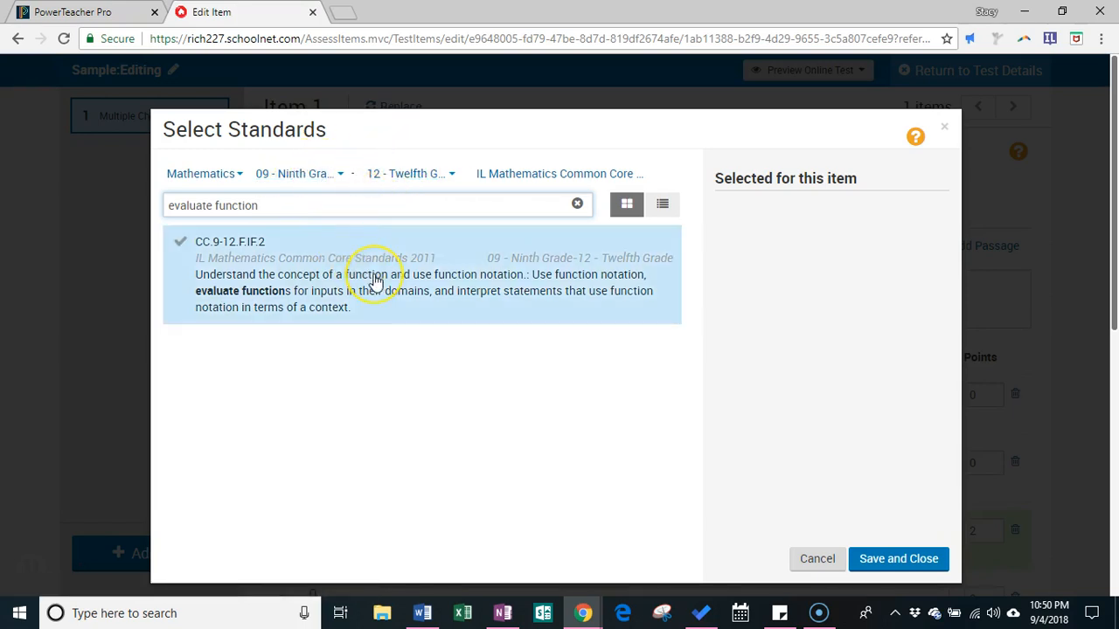
{"action": "left_click", "coordinate": [492, 279]}
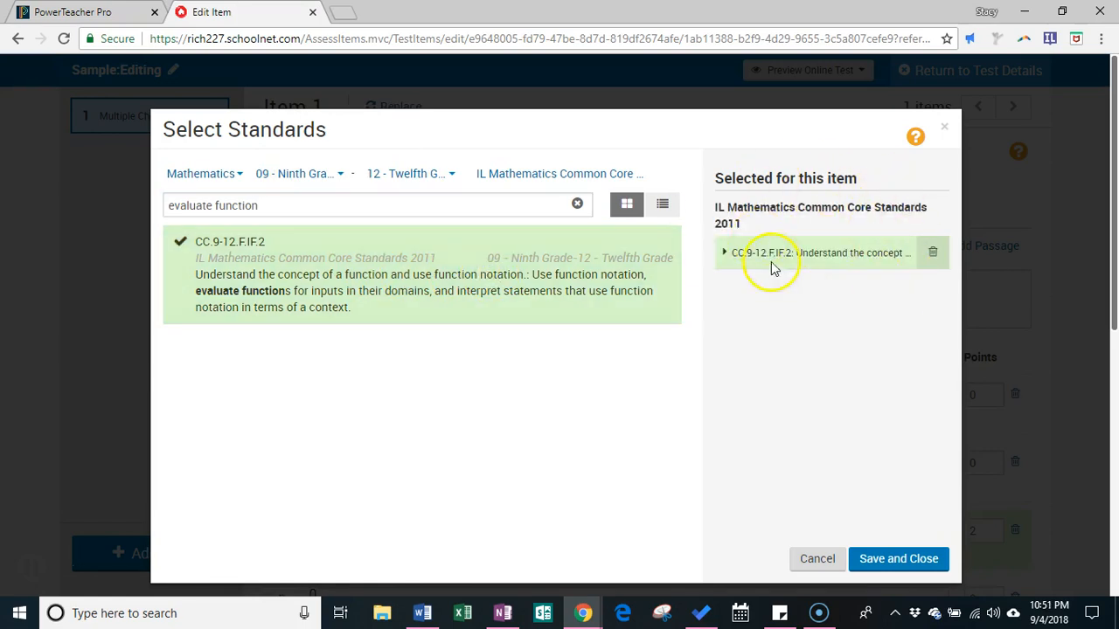
{"action": "left_click", "coordinate": [898, 560]}
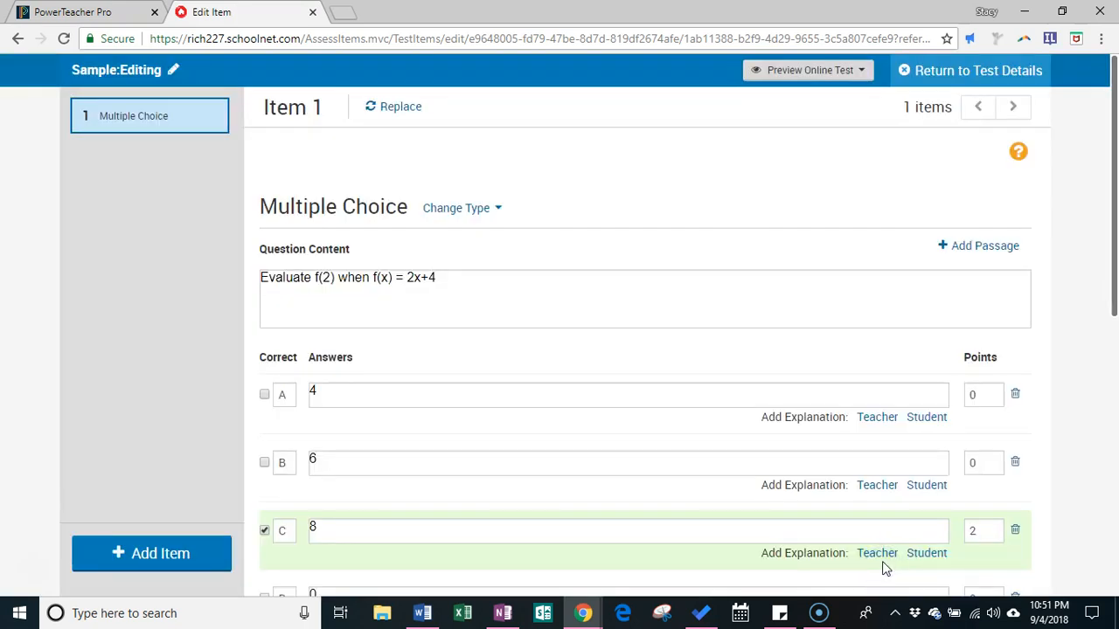
Add a Matching item to the test with the question content "Match the words with their definitions"
{"action": "scroll", "coordinate": [883, 567], "scroll_direction": "down", "scroll_amount": 3}
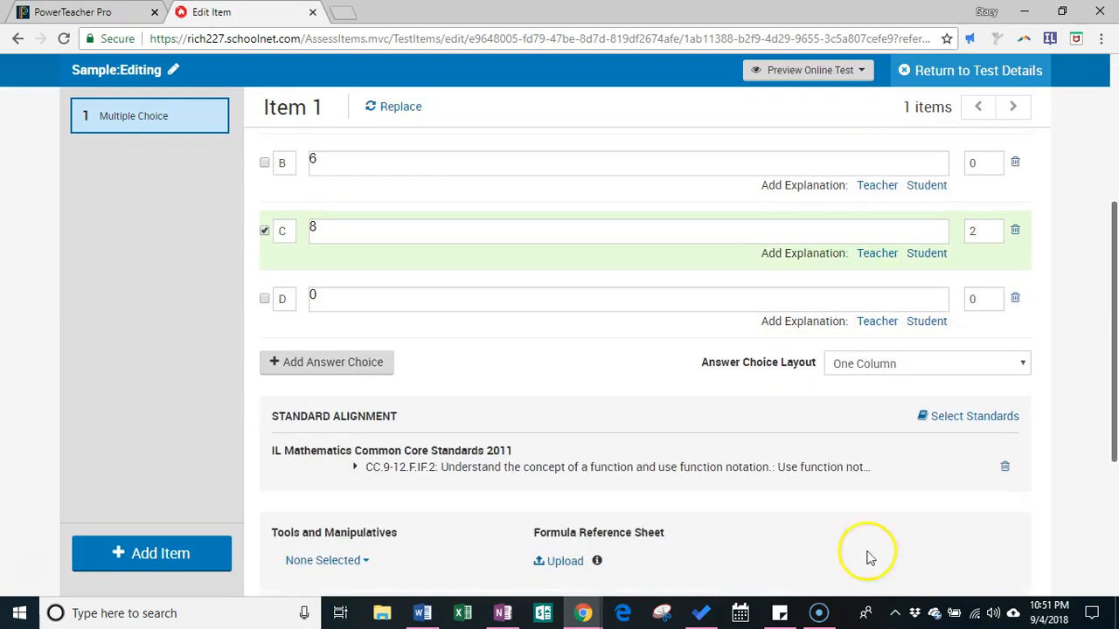
{"action": "scroll", "coordinate": [586, 320], "scroll_direction": "up", "scroll_amount": 3}
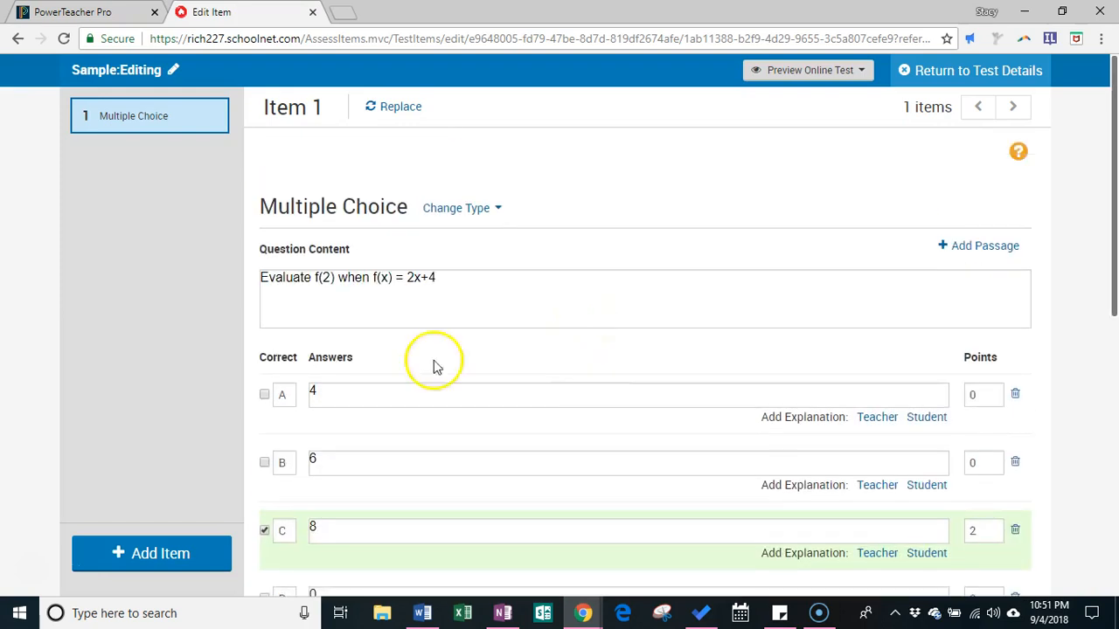
{"action": "left_click", "coordinate": [169, 557]}
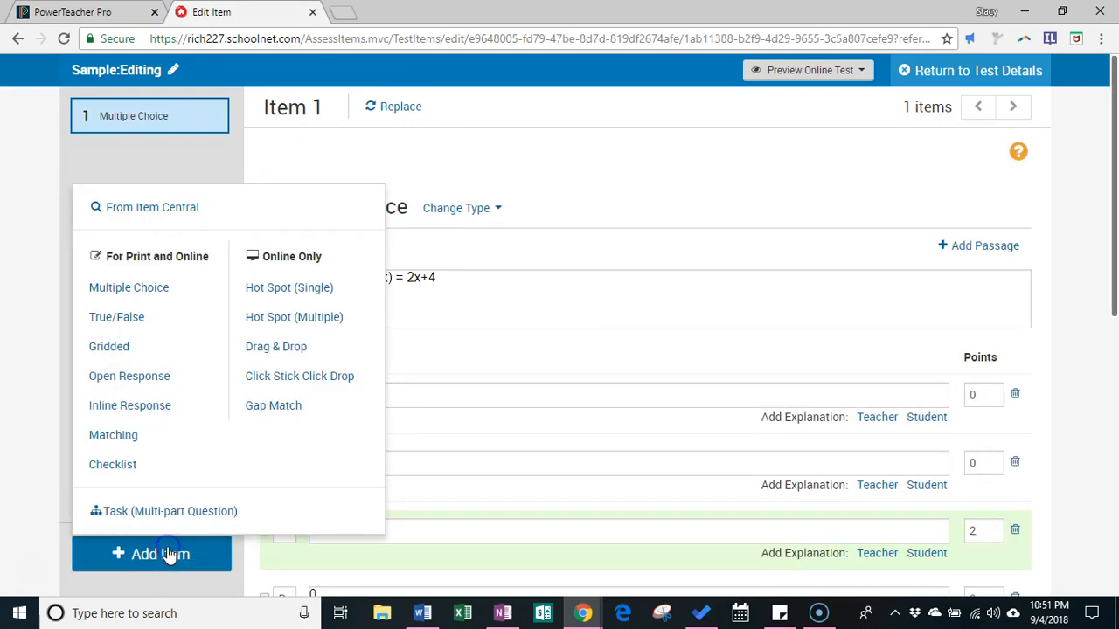
{"action": "left_click", "coordinate": [148, 441]}
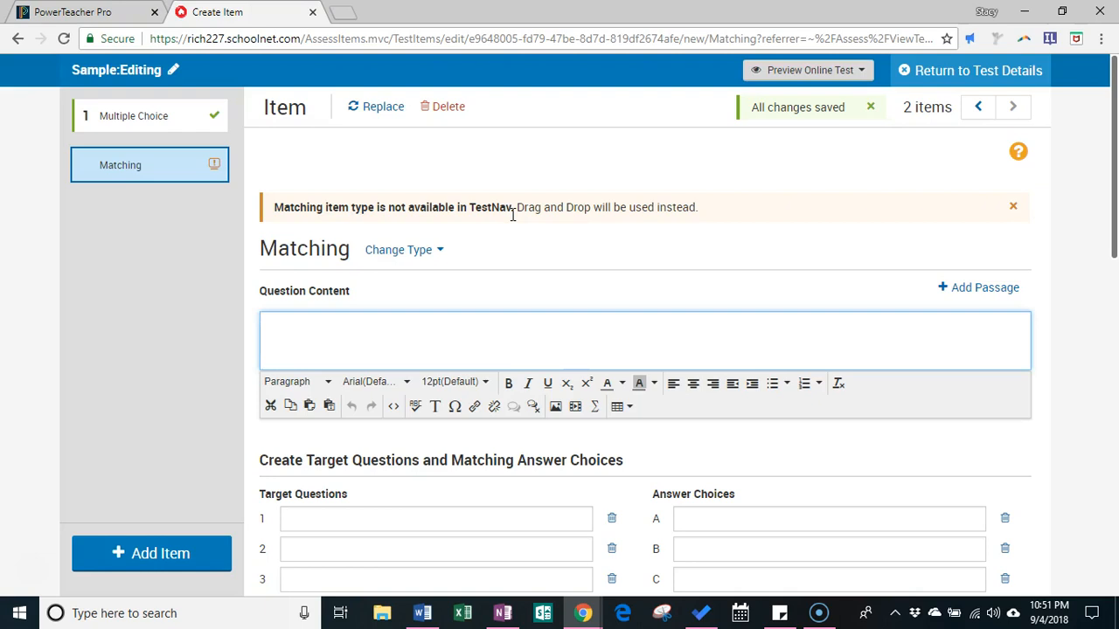
{"action": "left_click", "coordinate": [429, 342]}
{"action": "type", "text": "Match the words with their definitions"}
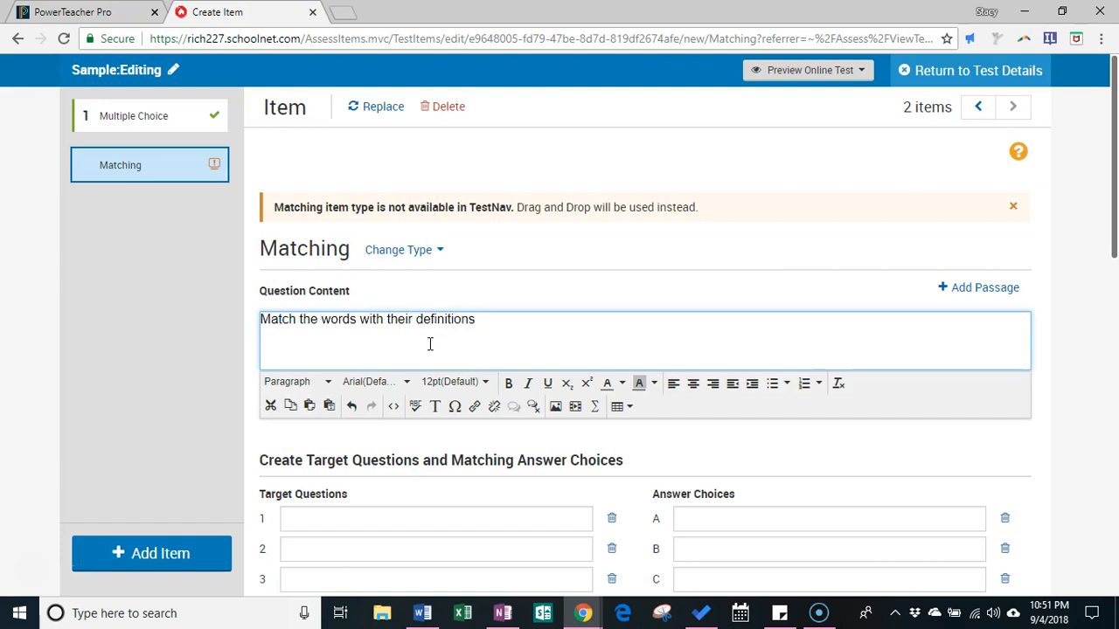
Enter "Parallel" as target question 1 and "Perpendicular" as target question 2 of the matching item
{"action": "scroll", "coordinate": [429, 344], "scroll_direction": "down", "scroll_amount": 2}
{"action": "scroll", "coordinate": [429, 343], "scroll_direction": "up", "scroll_amount": 1}
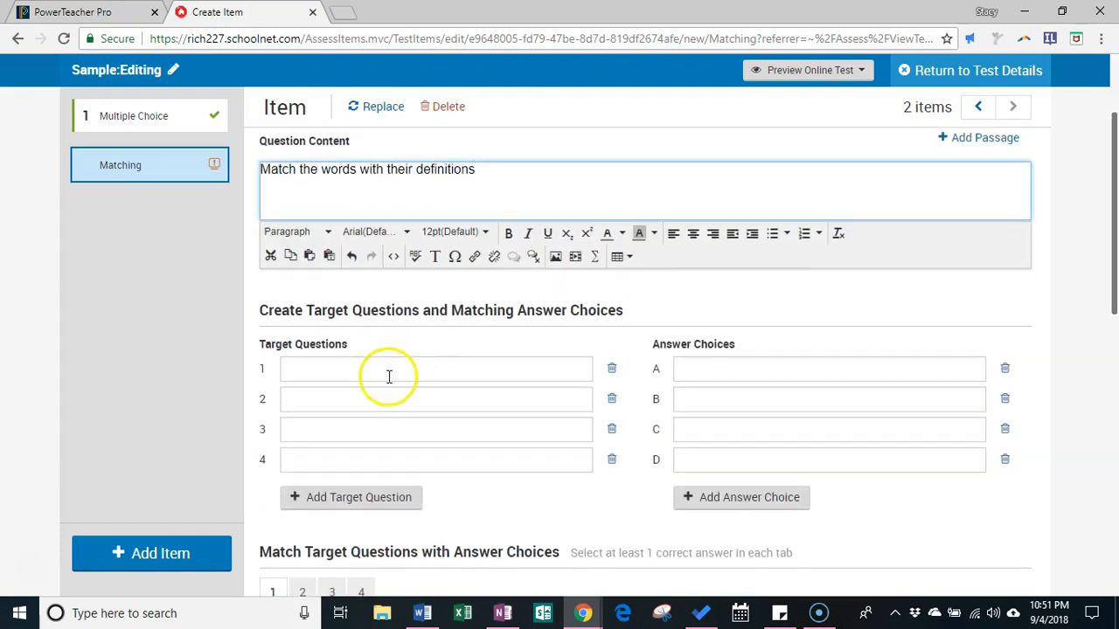
{"action": "left_click", "coordinate": [388, 376]}
{"action": "type", "text": "Parallel"}
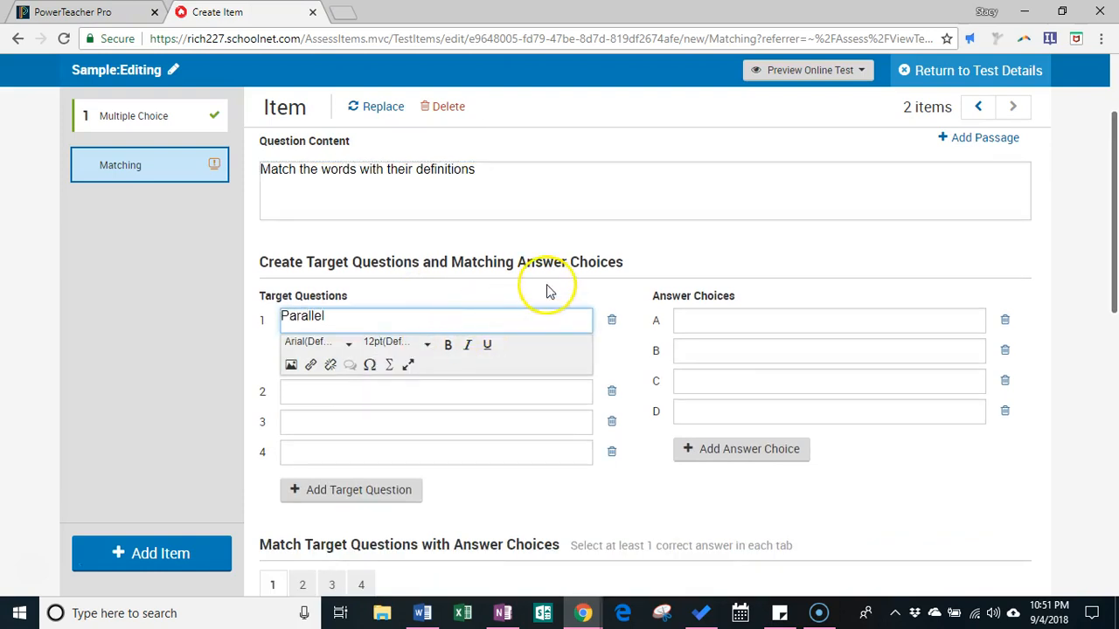
{"action": "left_click", "coordinate": [543, 285]}
{"action": "left_click", "coordinate": [375, 354]}
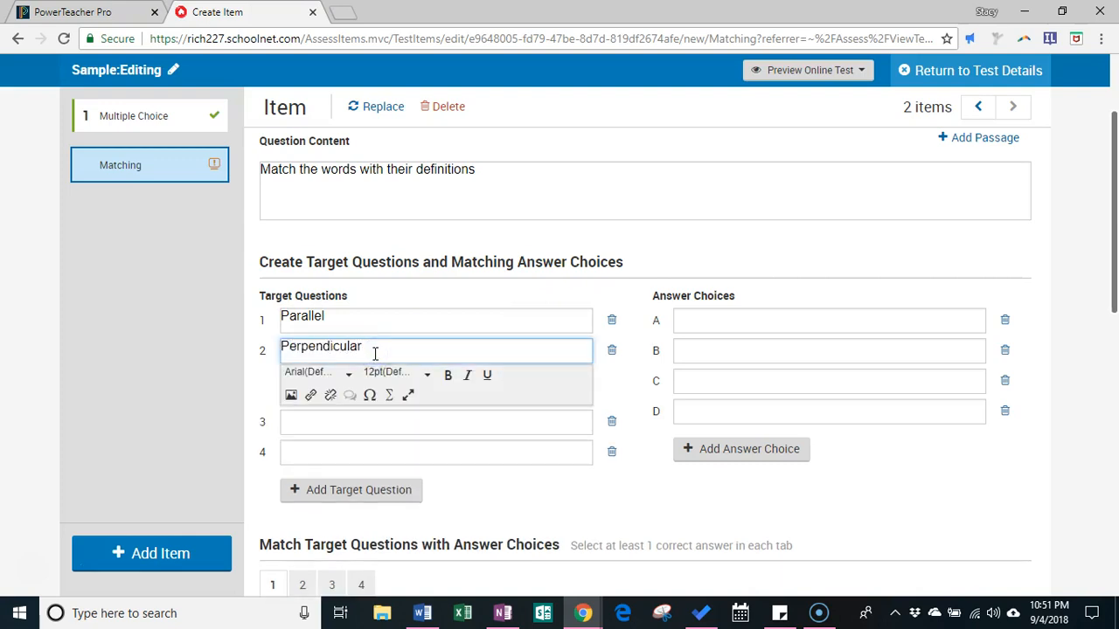
Delete the two empty target questions, 3 and 4, from the matching item
{"action": "left_click", "coordinate": [624, 389]}
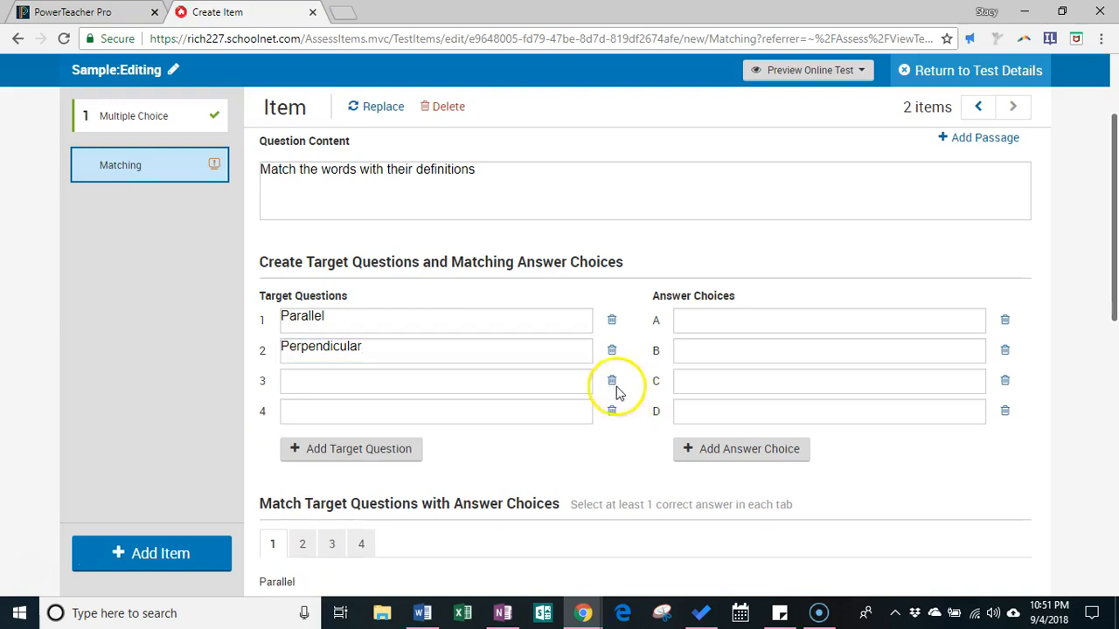
{"action": "left_click", "coordinate": [614, 382]}
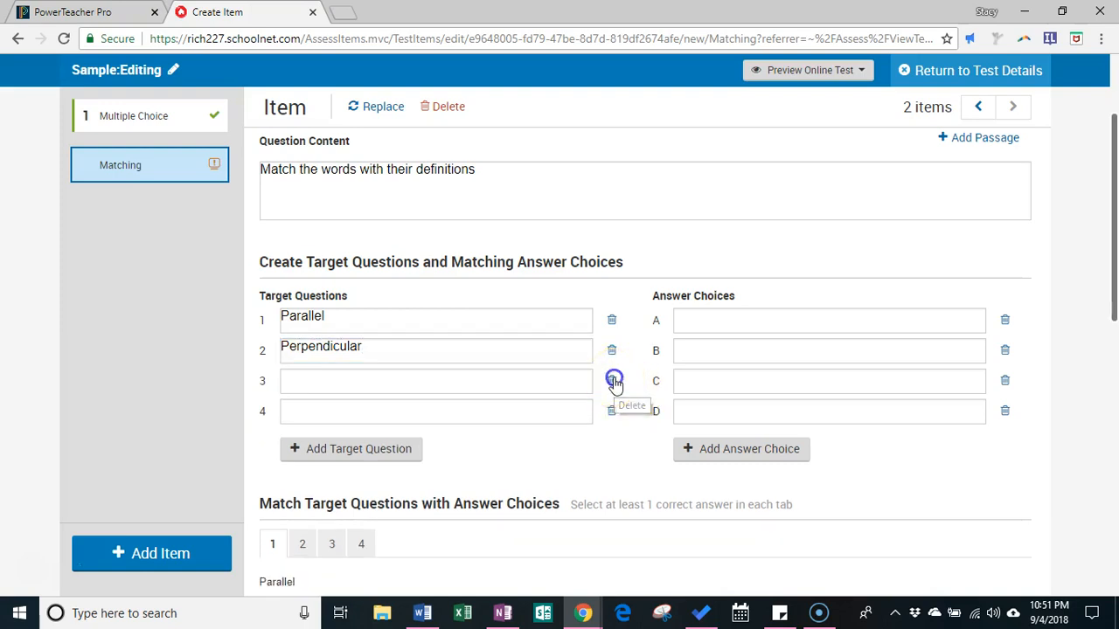
{"action": "left_click", "coordinate": [614, 382]}
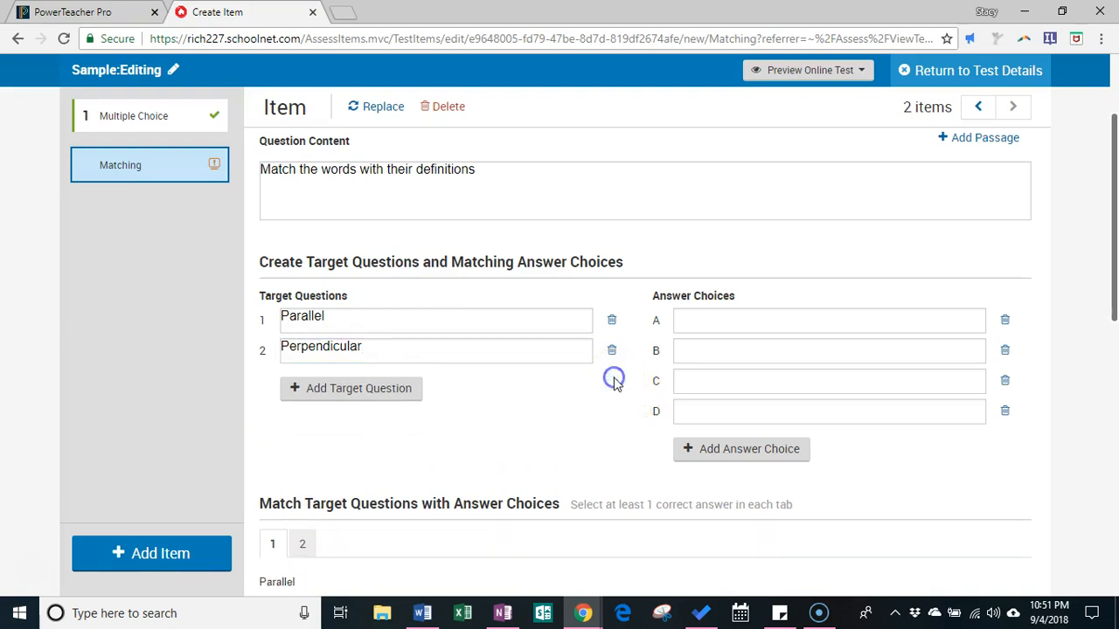
Enter answer choices "Two lines that never touch", "Two lines that cross at a right angle", "two lines that cross" and "two of the same line"
{"action": "left_click", "coordinate": [711, 323]}
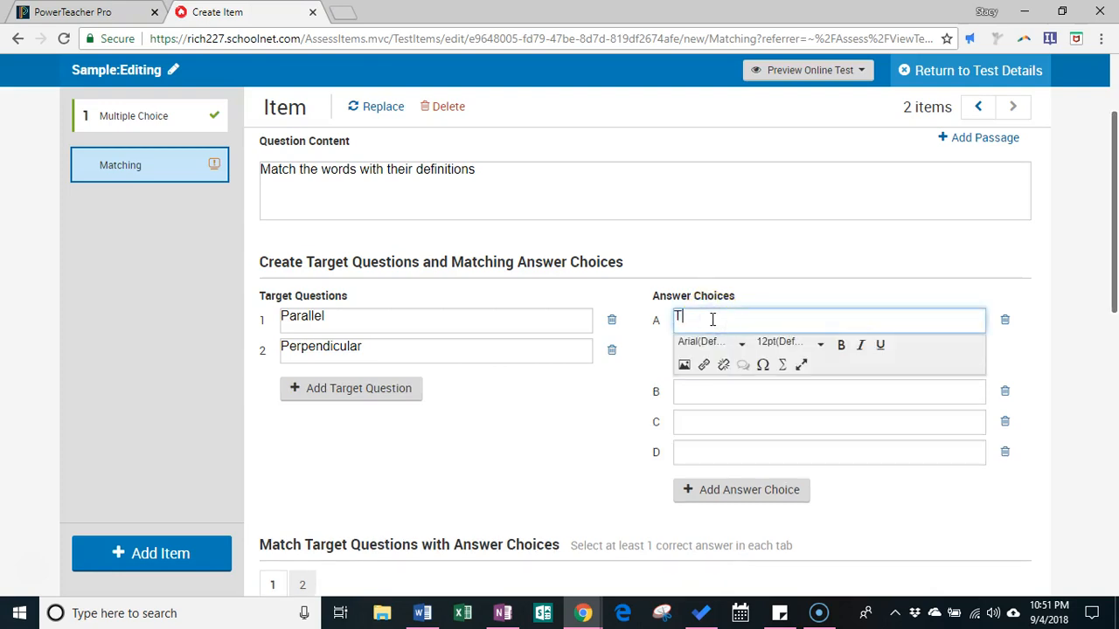
{"action": "type", "text": "Two lines that never touch"}
{"action": "left_click", "coordinate": [689, 394]}
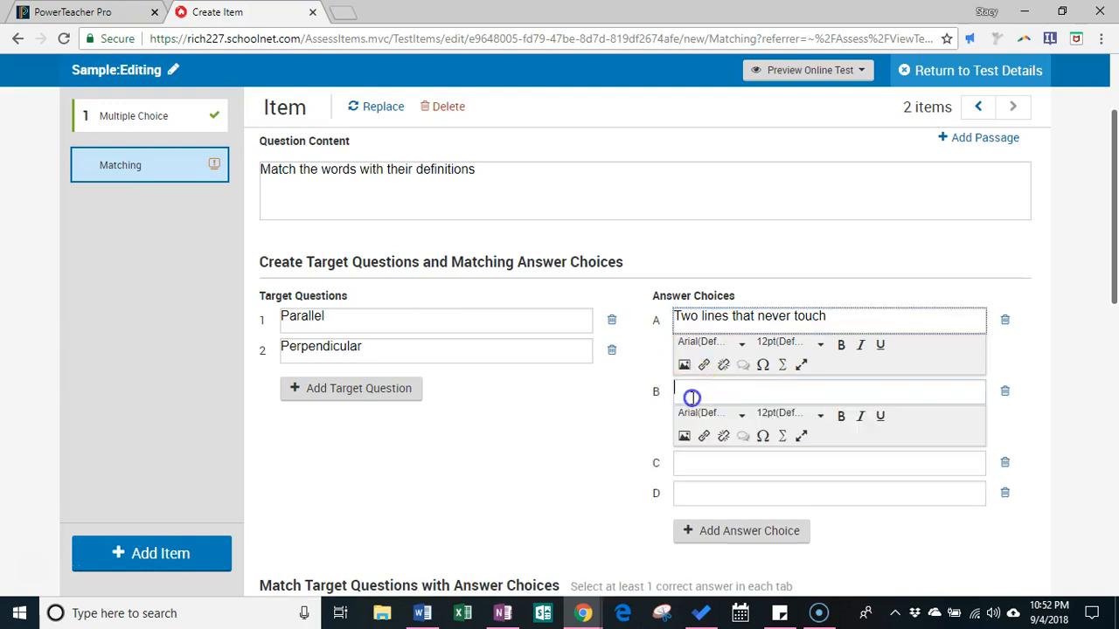
{"action": "type", "text": "T"}
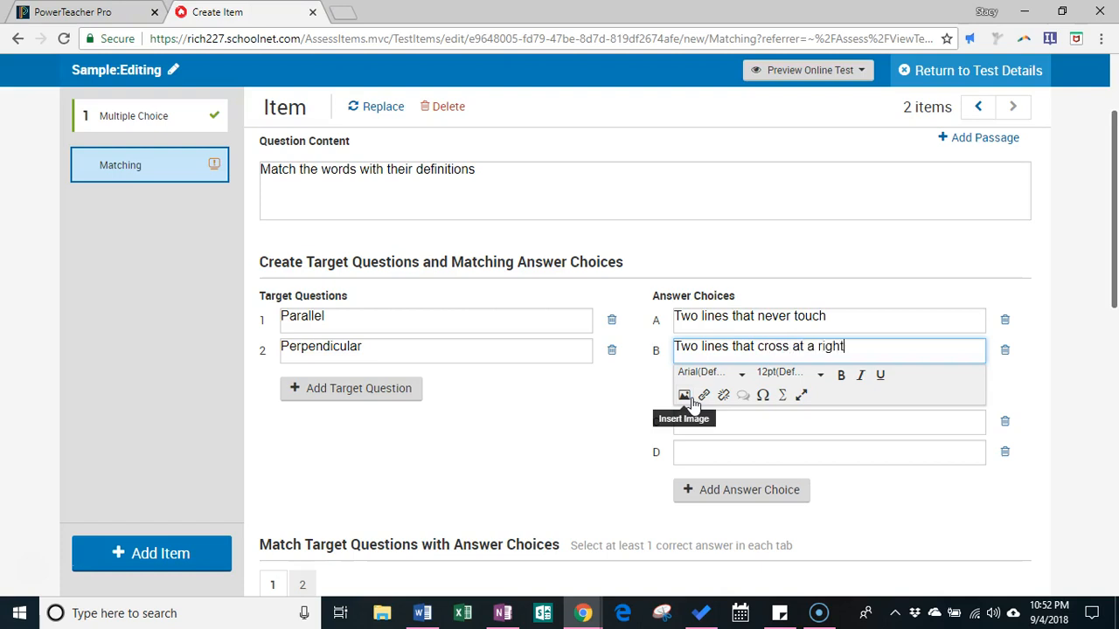
{"action": "left_click", "coordinate": [751, 423]}
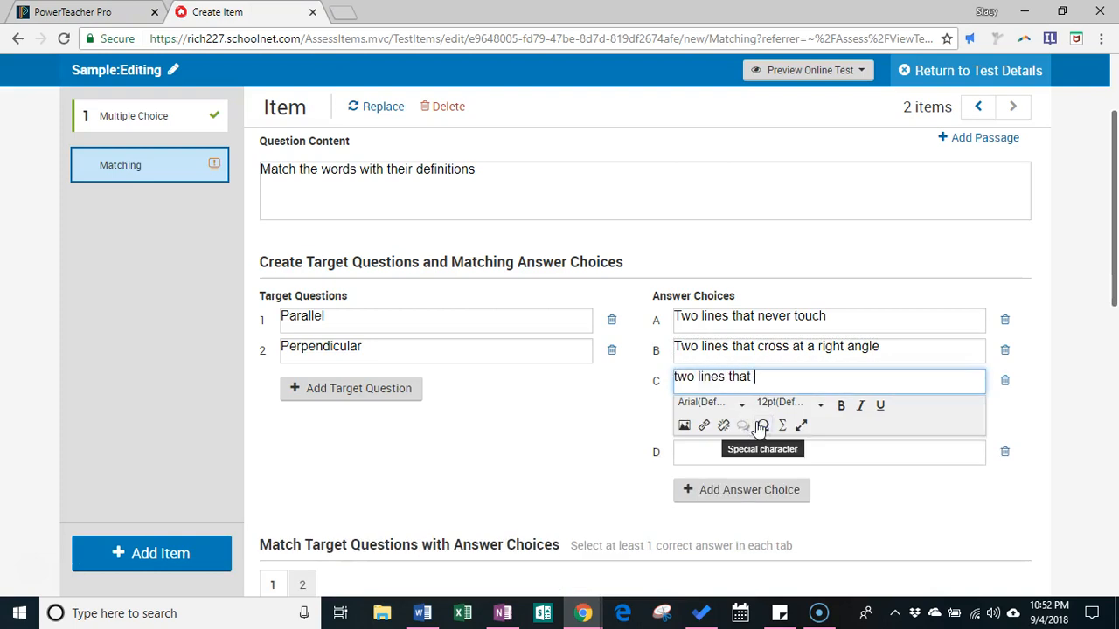
{"action": "left_click", "coordinate": [718, 452]}
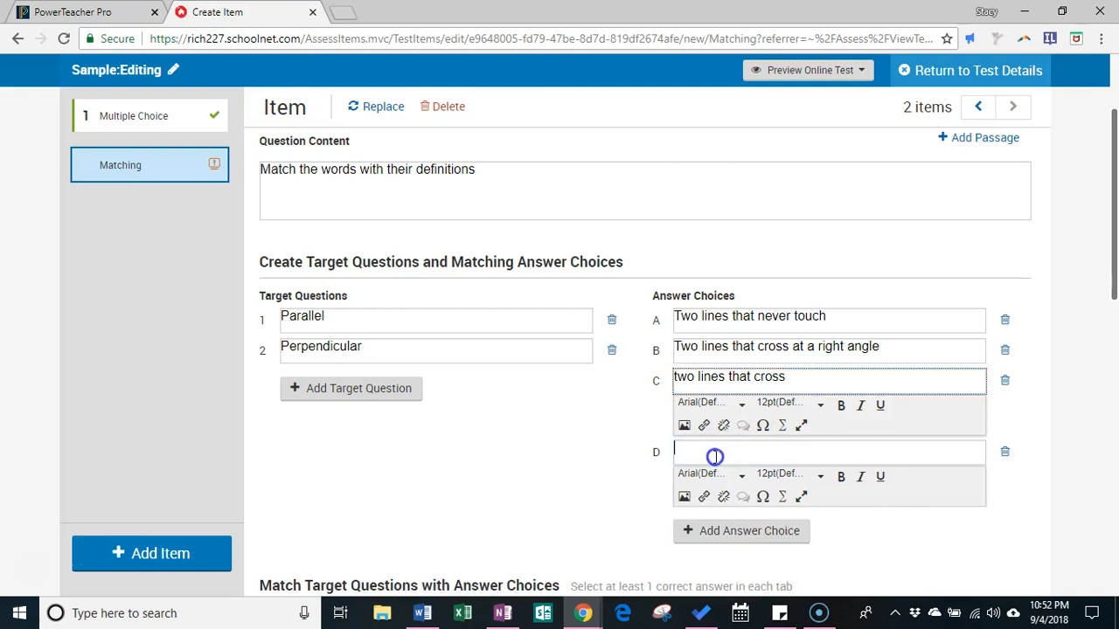
{"action": "type", "text": "two of the same line"}
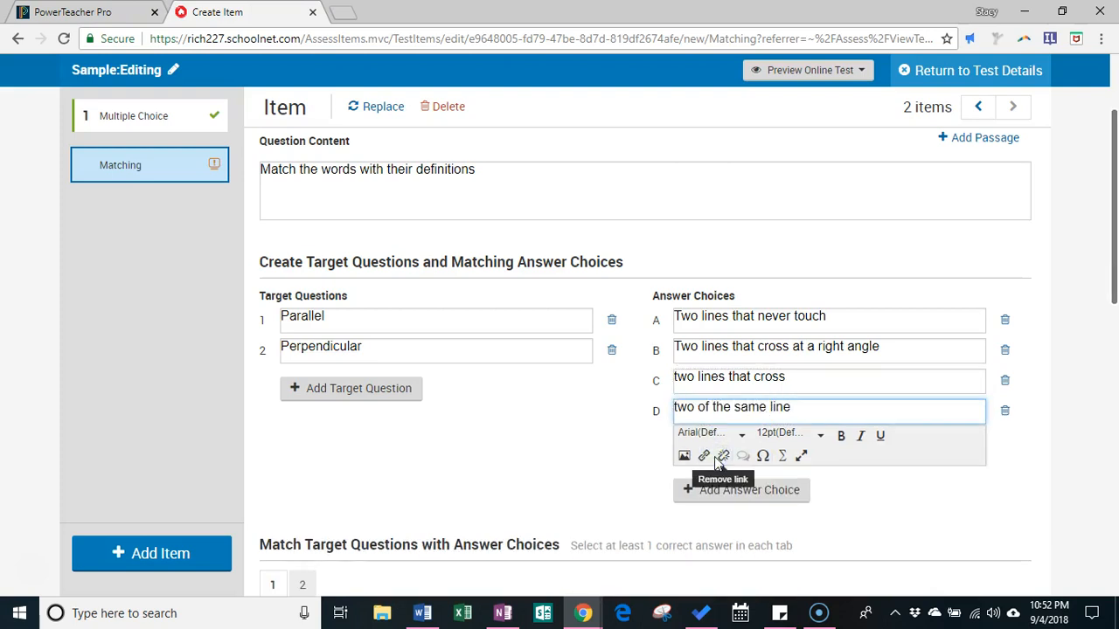
{"action": "left_click", "coordinate": [574, 432]}
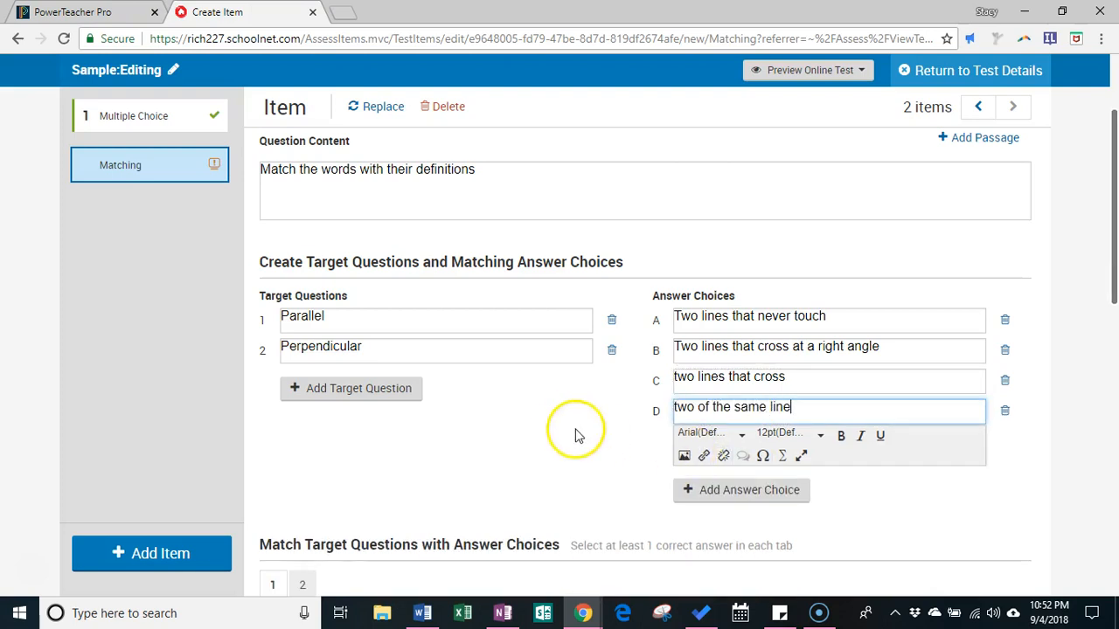
{"action": "scroll", "coordinate": [566, 432], "scroll_direction": "down", "scroll_amount": 1}
{"action": "scroll", "coordinate": [565, 432], "scroll_direction": "down", "scroll_amount": 1}
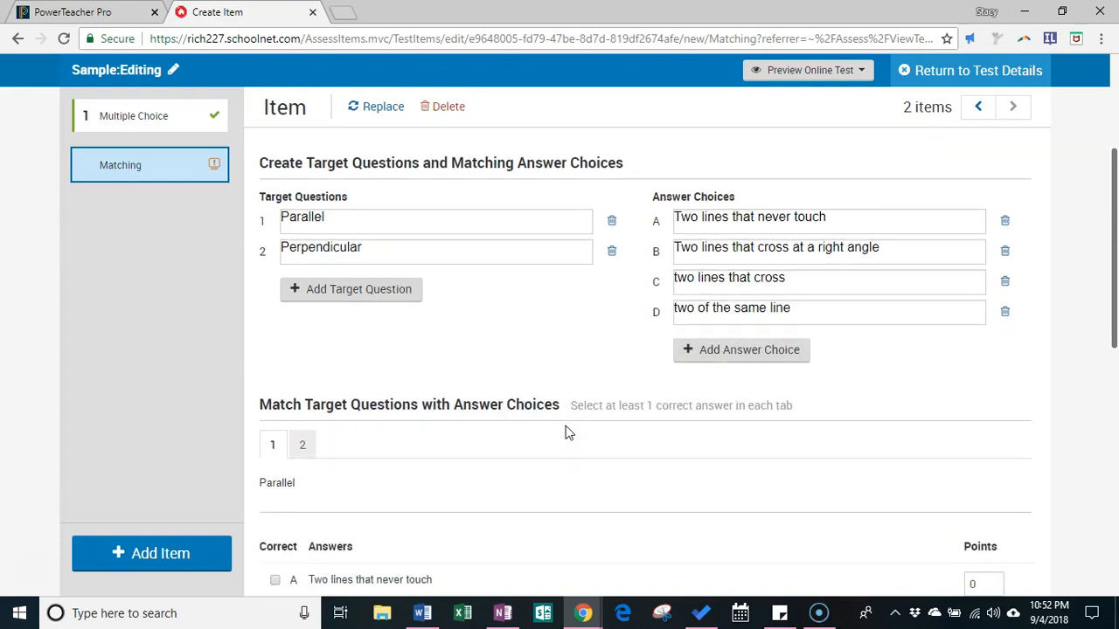
Mark "Two lines that never touch" as the correct answer for Parallel and "Two lines that cross at a right angle" for Perpendicular
{"action": "scroll", "coordinate": [565, 431], "scroll_direction": "down", "scroll_amount": 4}
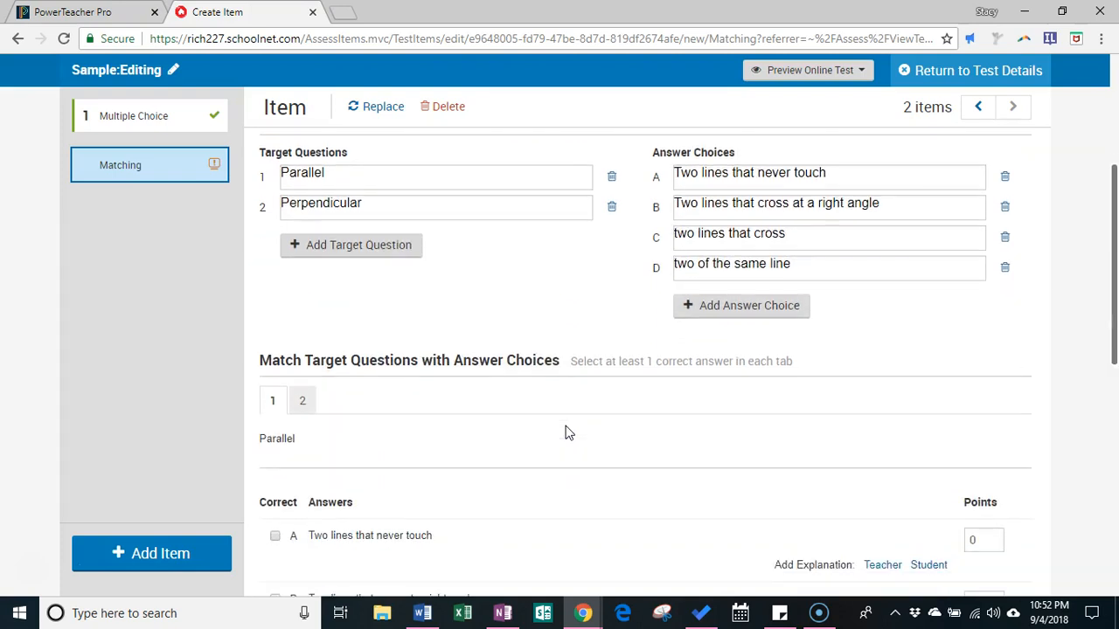
{"action": "scroll", "coordinate": [566, 432], "scroll_direction": "down", "scroll_amount": 1}
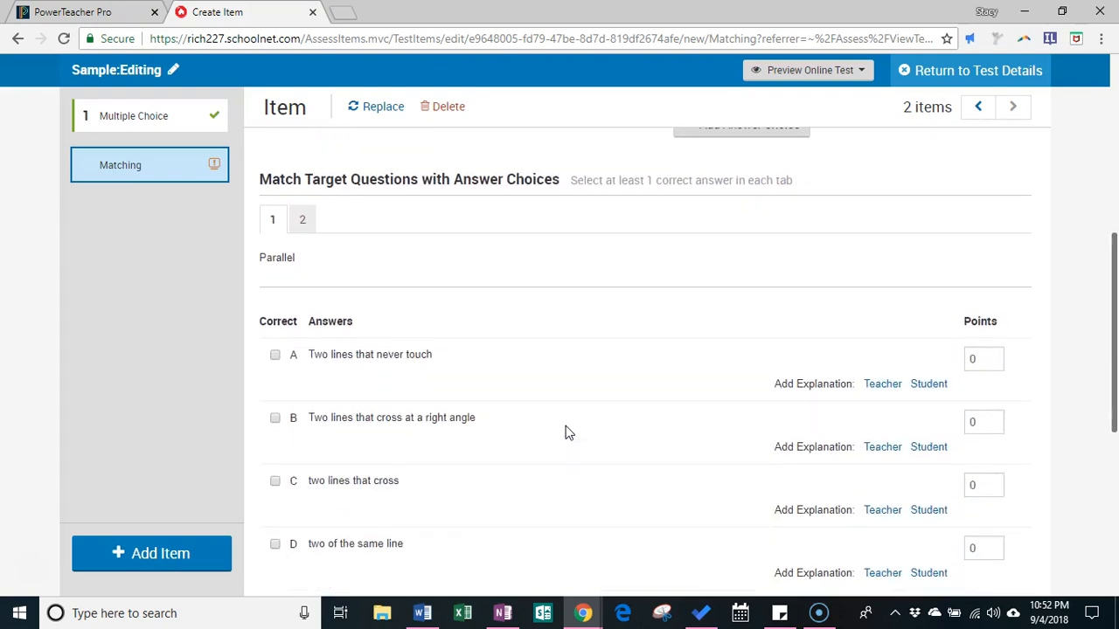
{"action": "scroll", "coordinate": [277, 260], "scroll_direction": "down", "scroll_amount": 1}
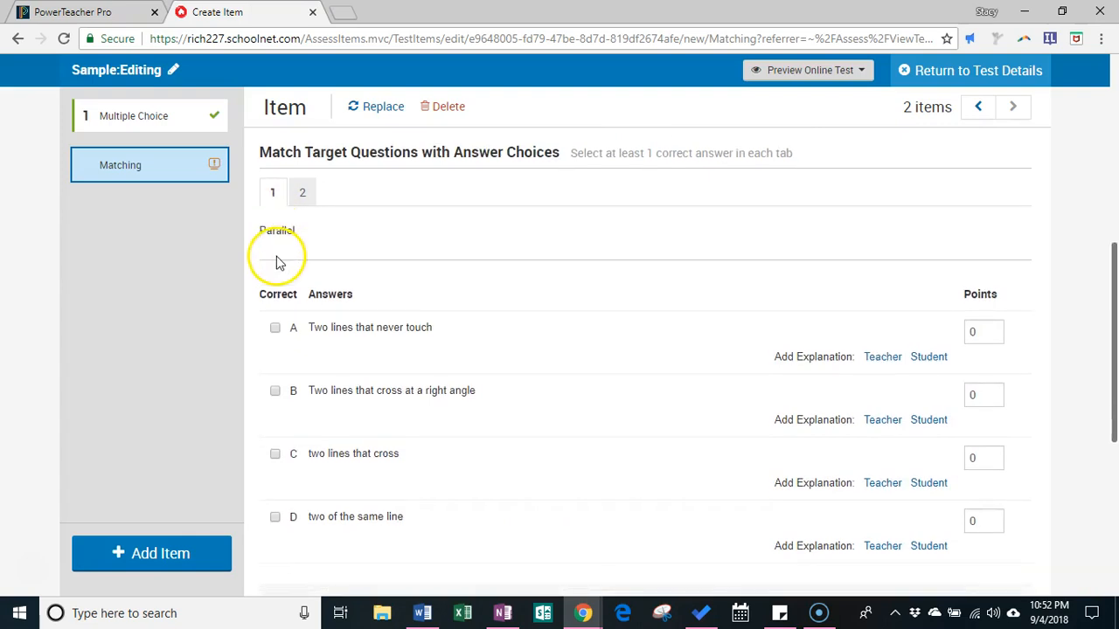
{"action": "left_click", "coordinate": [275, 330]}
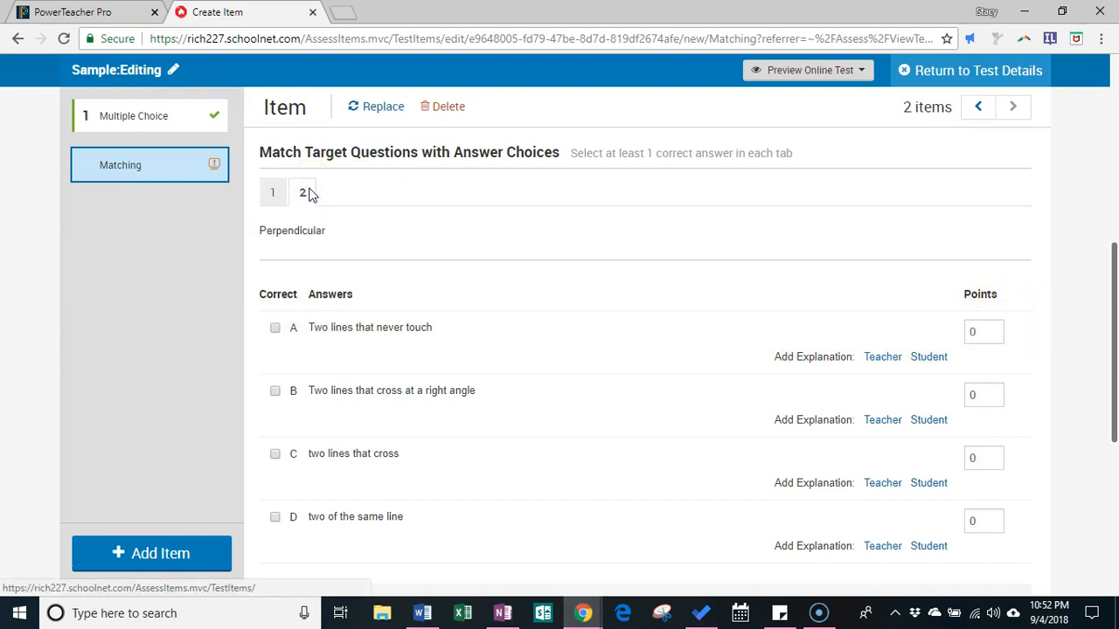
{"action": "left_click", "coordinate": [296, 232]}
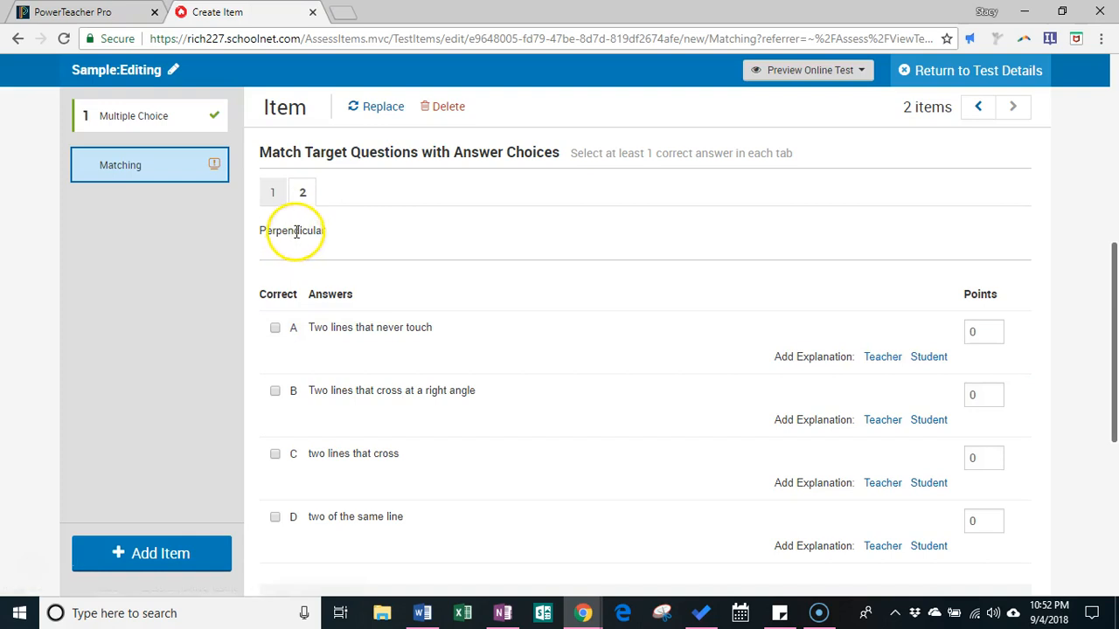
{"action": "left_click", "coordinate": [275, 392]}
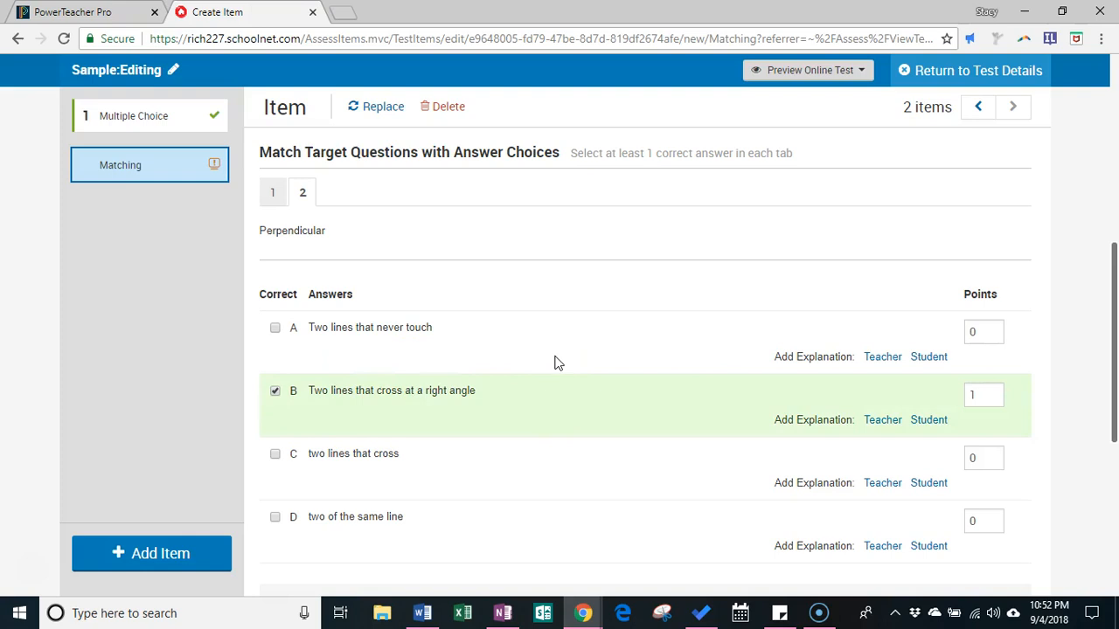
Open the standards selection for the matching item and search the mathematics standards for "parallel"
{"action": "scroll", "coordinate": [558, 363], "scroll_direction": "down", "scroll_amount": 1}
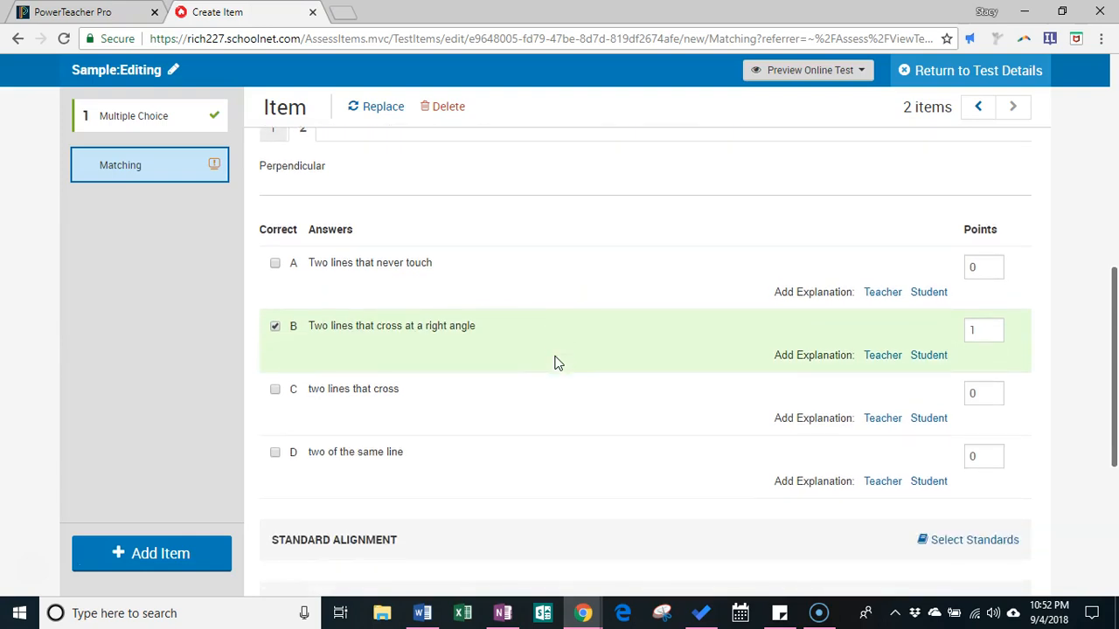
{"action": "scroll", "coordinate": [555, 361], "scroll_direction": "up", "scroll_amount": 2}
{"action": "scroll", "coordinate": [556, 362], "scroll_direction": "down", "scroll_amount": 3}
{"action": "left_click", "coordinate": [942, 439]}
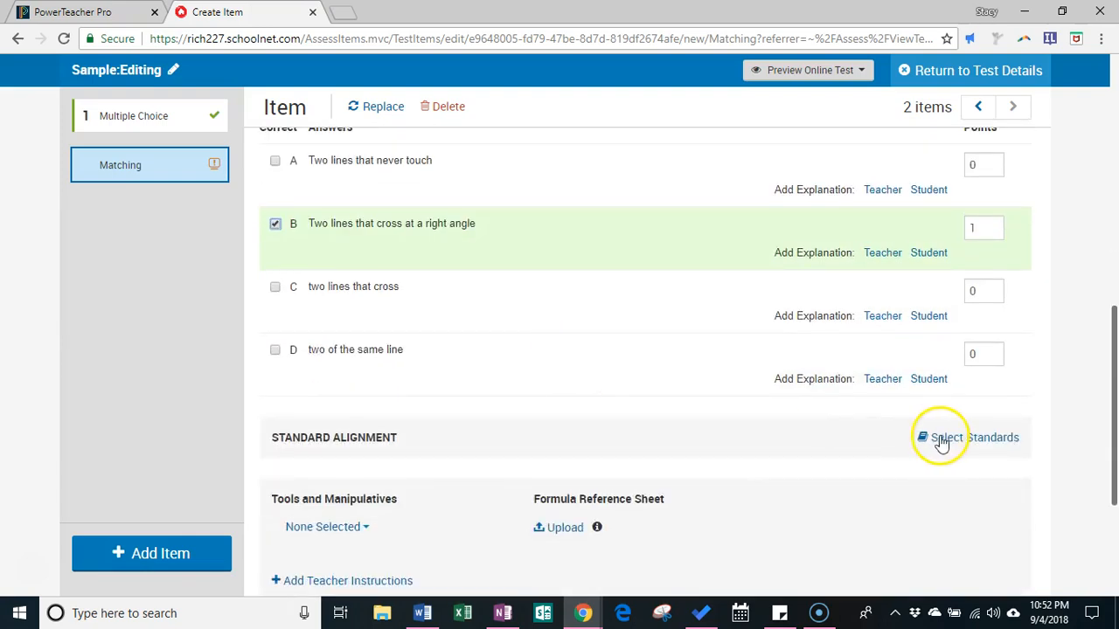
{"action": "left_click", "coordinate": [941, 439]}
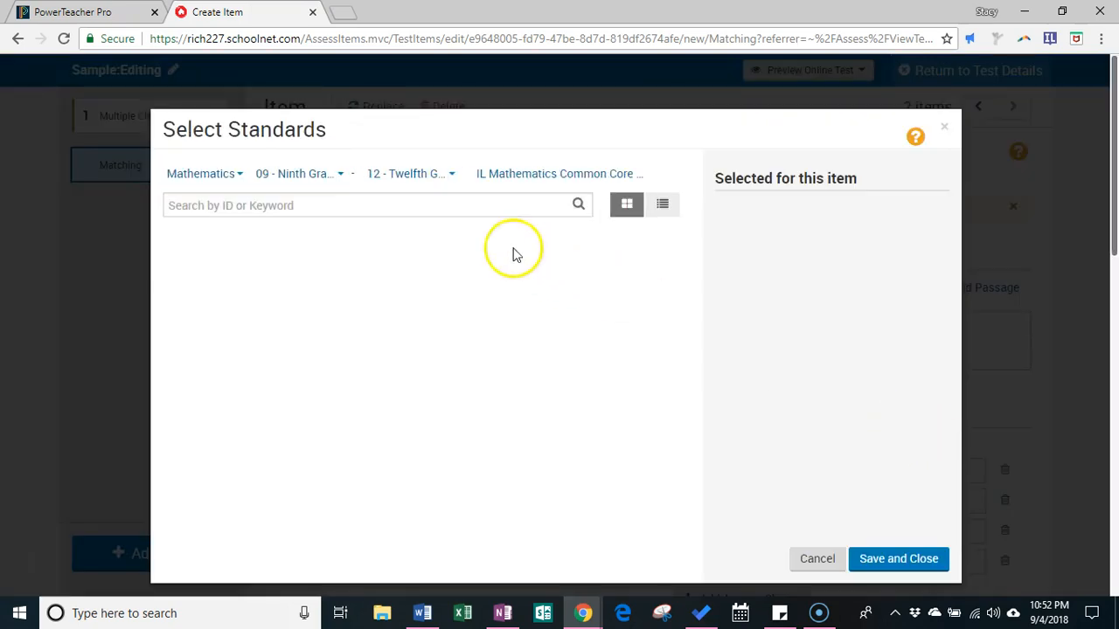
{"action": "left_click", "coordinate": [463, 208]}
{"action": "type", "text": "p"}
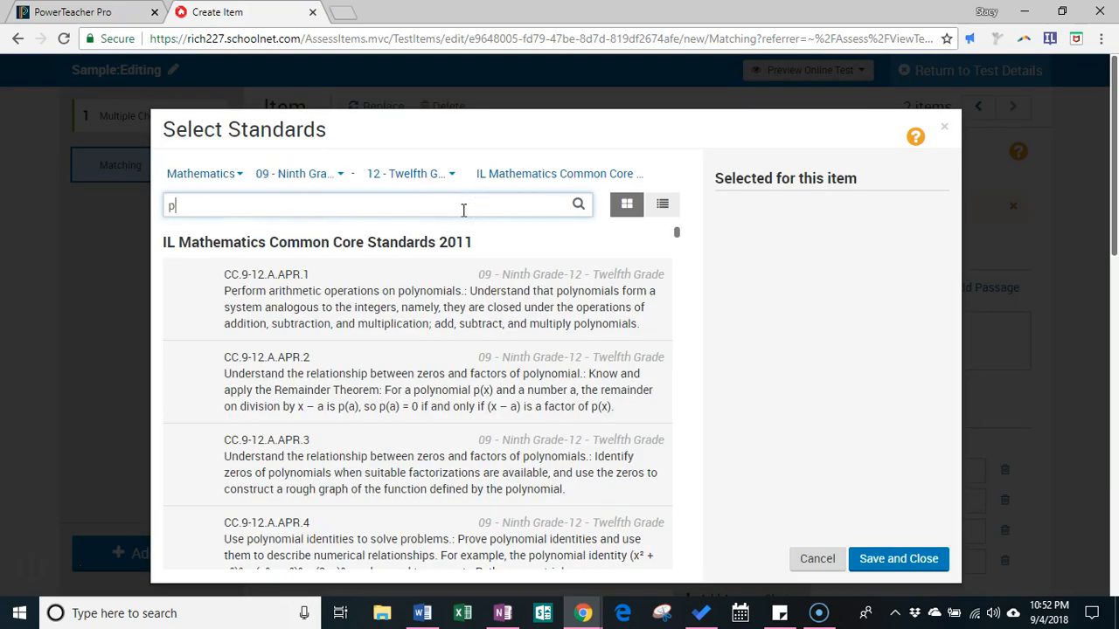
{"action": "type", "text": "arallel"}
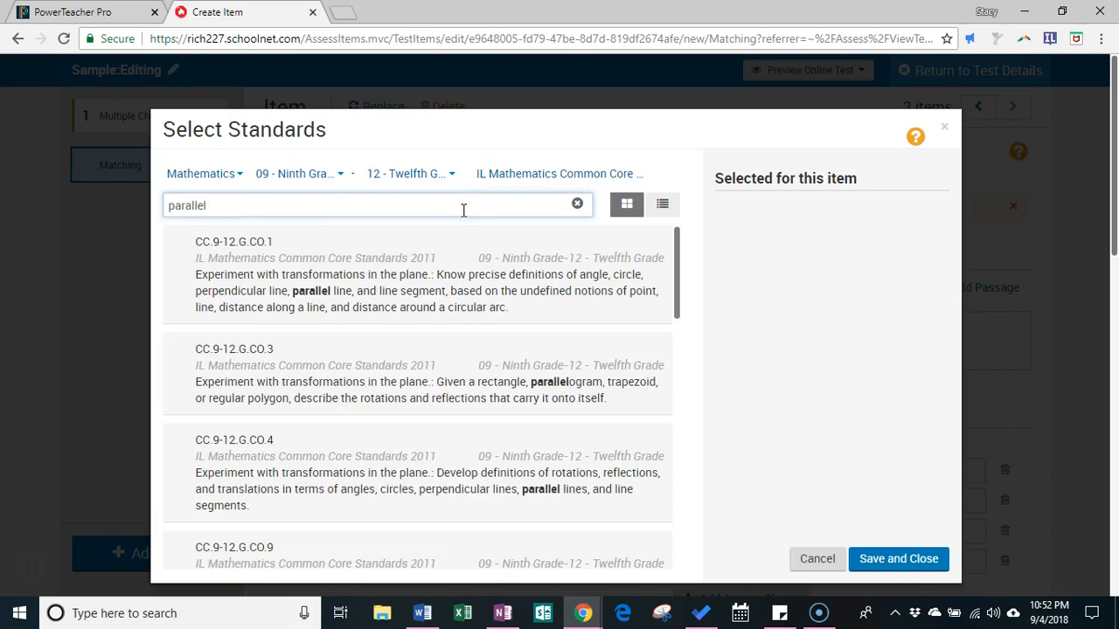
Align the matching item to standard CC.9-12.G.CO.1 and save the standards selection
{"action": "left_click", "coordinate": [450, 293]}
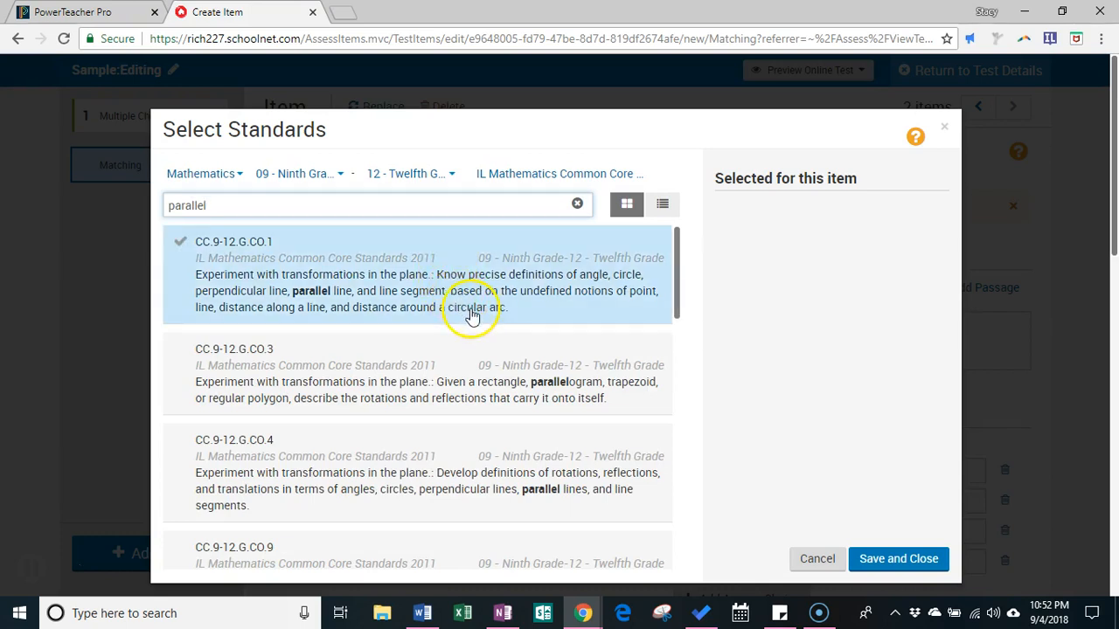
{"action": "scroll", "coordinate": [482, 332], "scroll_direction": "down", "scroll_amount": 2}
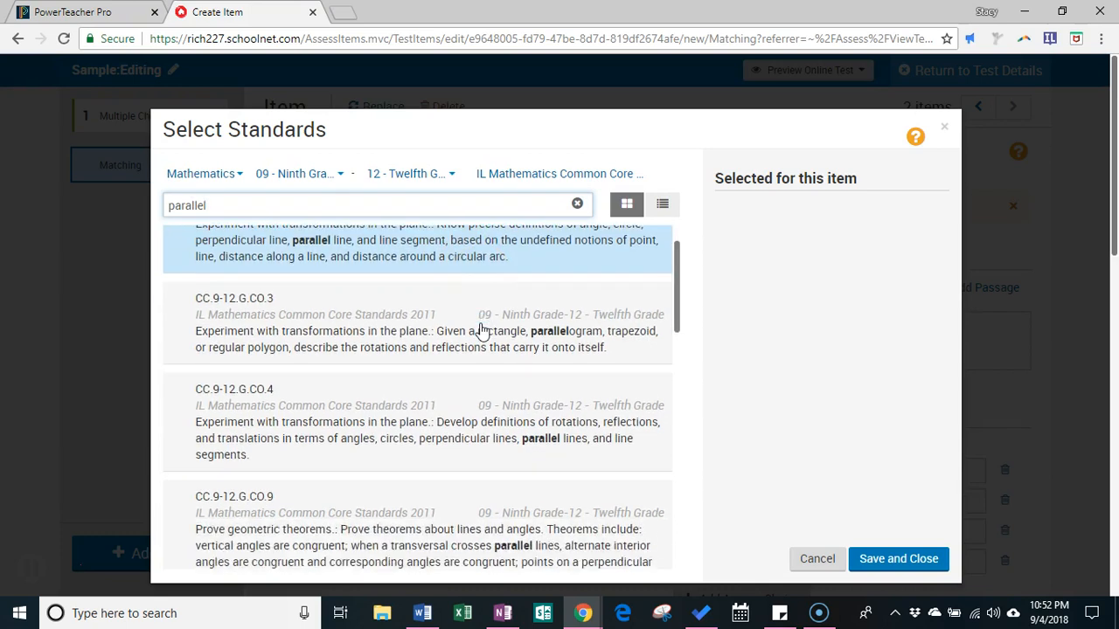
{"action": "left_click", "coordinate": [482, 329]}
{"action": "scroll", "coordinate": [482, 331], "scroll_direction": "up", "scroll_amount": 2}
{"action": "scroll", "coordinate": [481, 331], "scroll_direction": "up", "scroll_amount": 1}
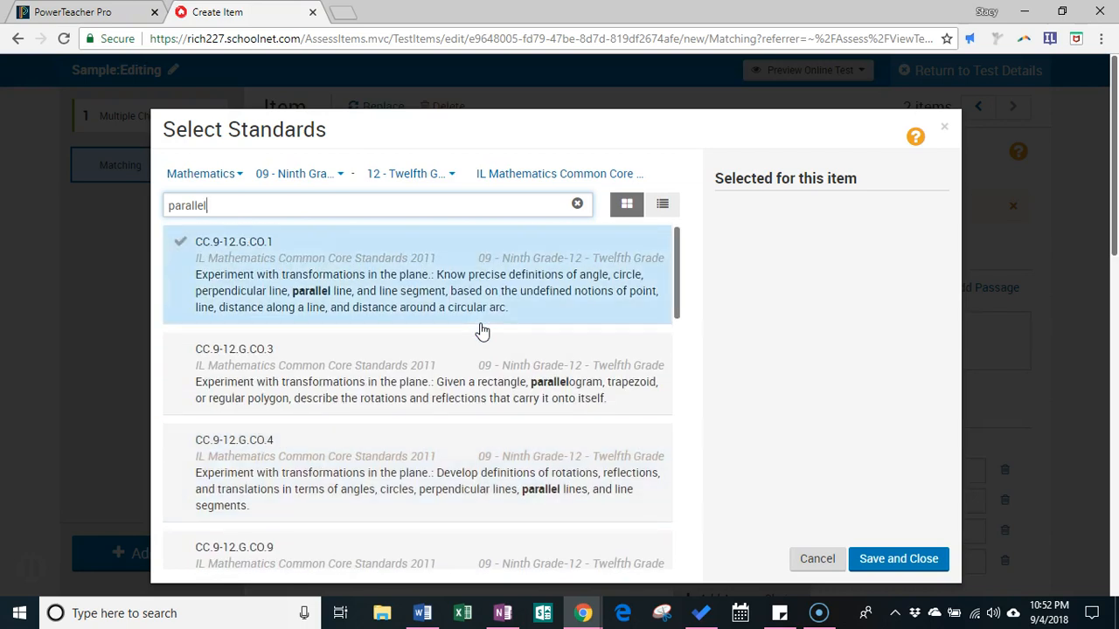
{"action": "left_click", "coordinate": [475, 289]}
{"action": "left_click", "coordinate": [712, 354]}
{"action": "left_click", "coordinate": [863, 556]}
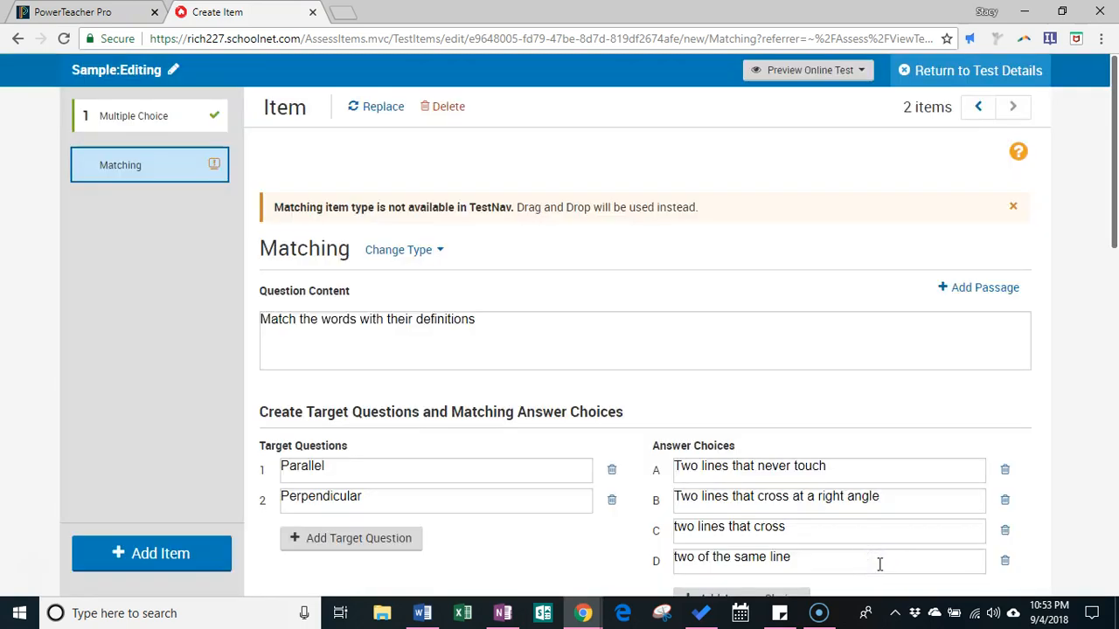
Check the standard alignment of the matching item and save the item
{"action": "scroll", "coordinate": [761, 408], "scroll_direction": "down", "scroll_amount": 2}
{"action": "scroll", "coordinate": [763, 411], "scroll_direction": "down", "scroll_amount": 1}
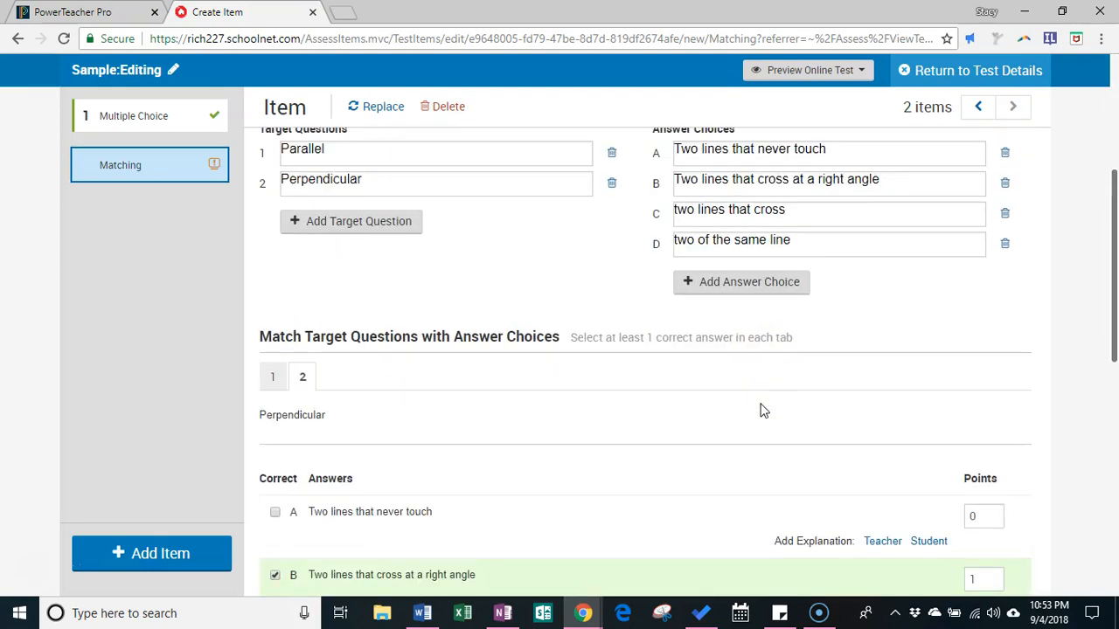
{"action": "scroll", "coordinate": [866, 305], "scroll_direction": "down", "scroll_amount": 6}
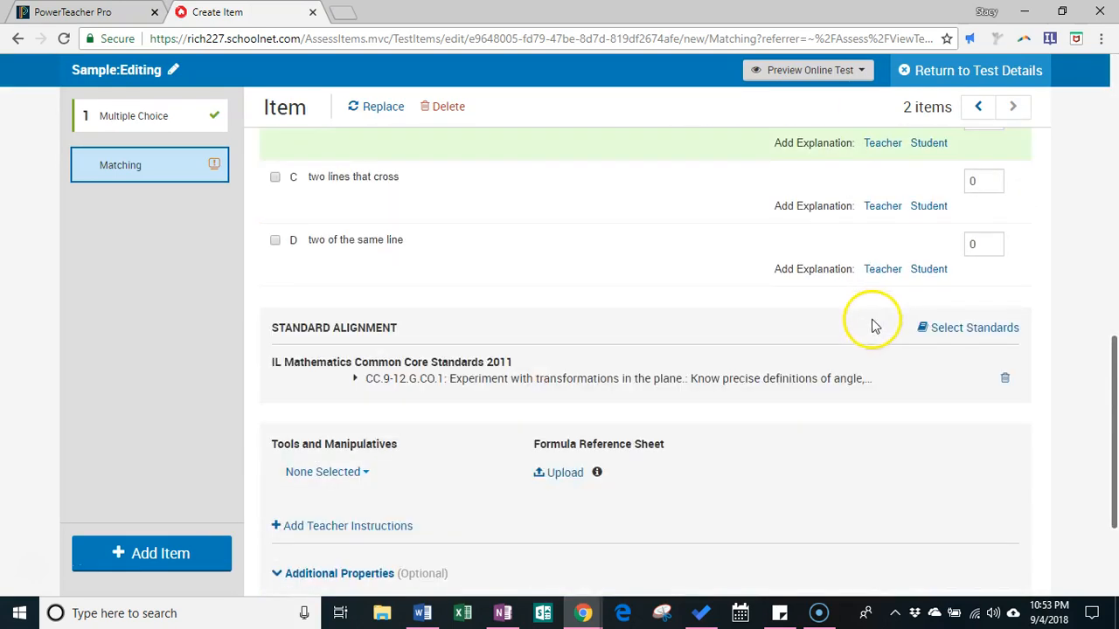
{"action": "scroll", "coordinate": [914, 402], "scroll_direction": "down", "scroll_amount": 1}
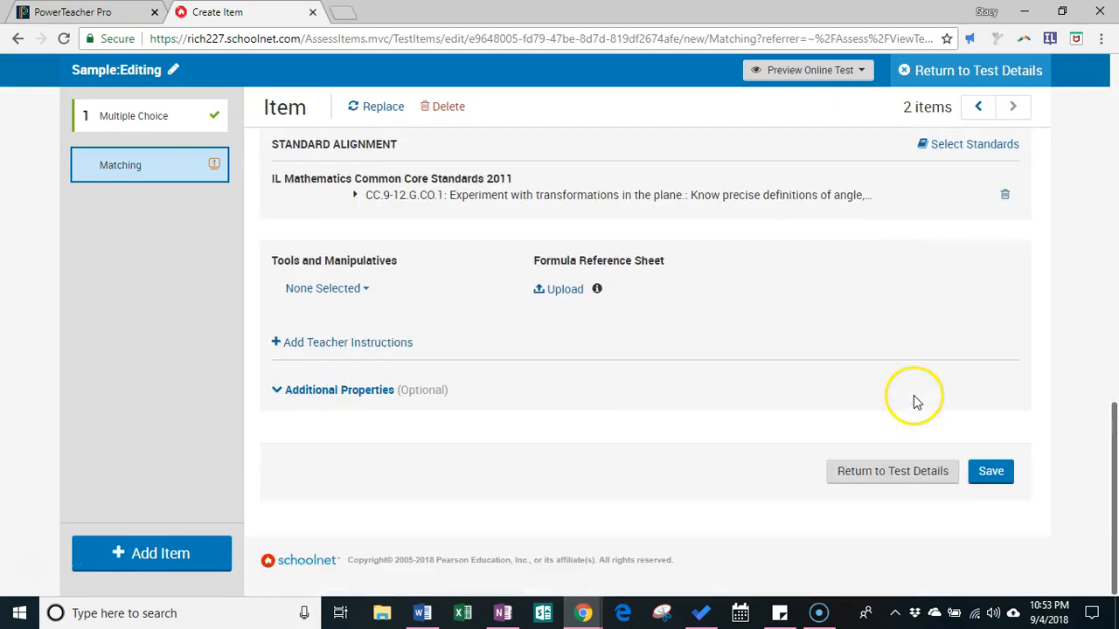
{"action": "left_click", "coordinate": [1001, 474]}
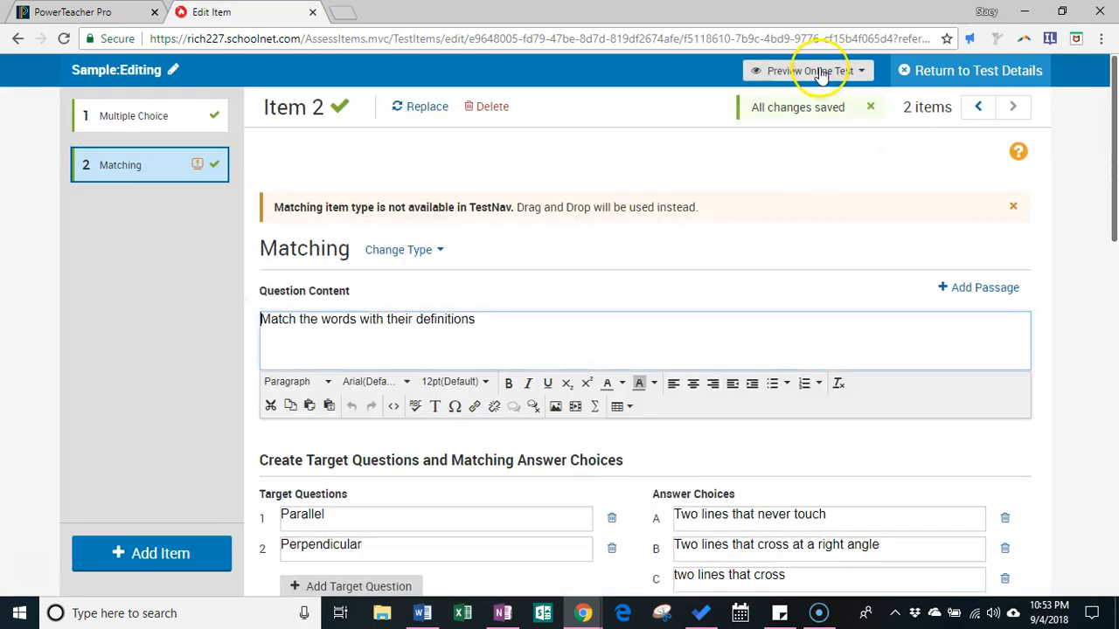
Start a TestNav preview of the test, answer the multiple-choice question with C (8), and go on to the second question
{"action": "left_click", "coordinate": [820, 73]}
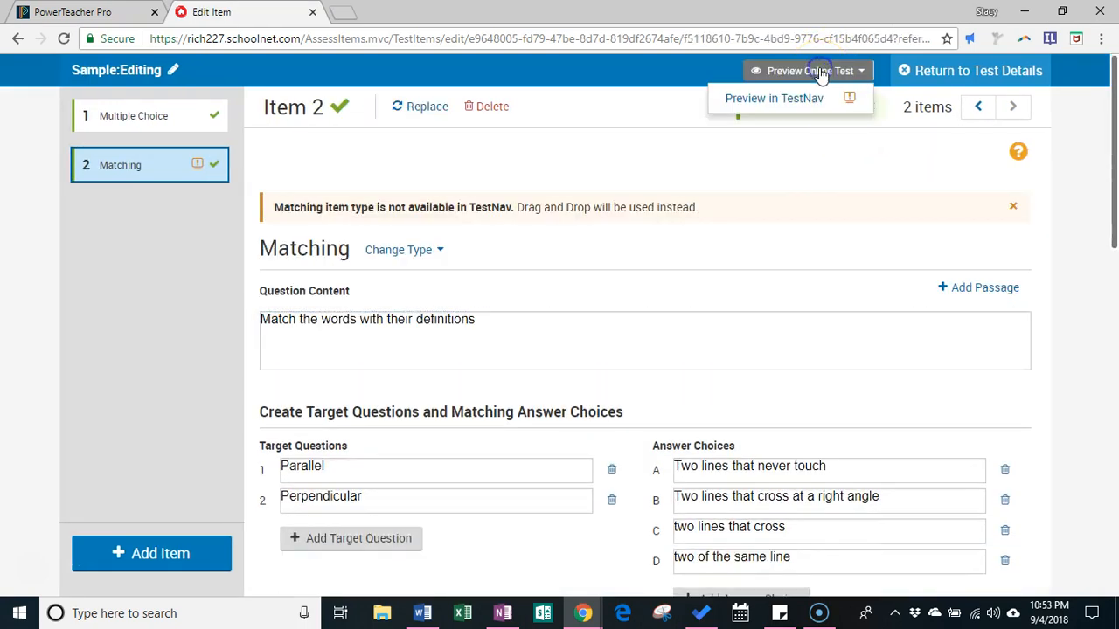
{"action": "left_click", "coordinate": [775, 101]}
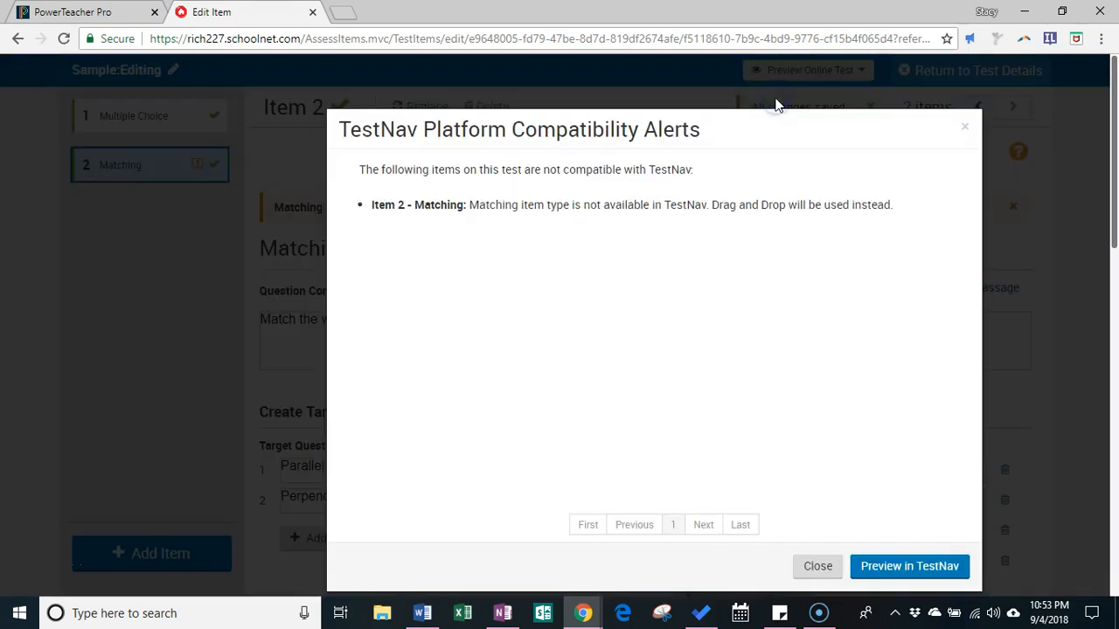
{"action": "left_click", "coordinate": [909, 568]}
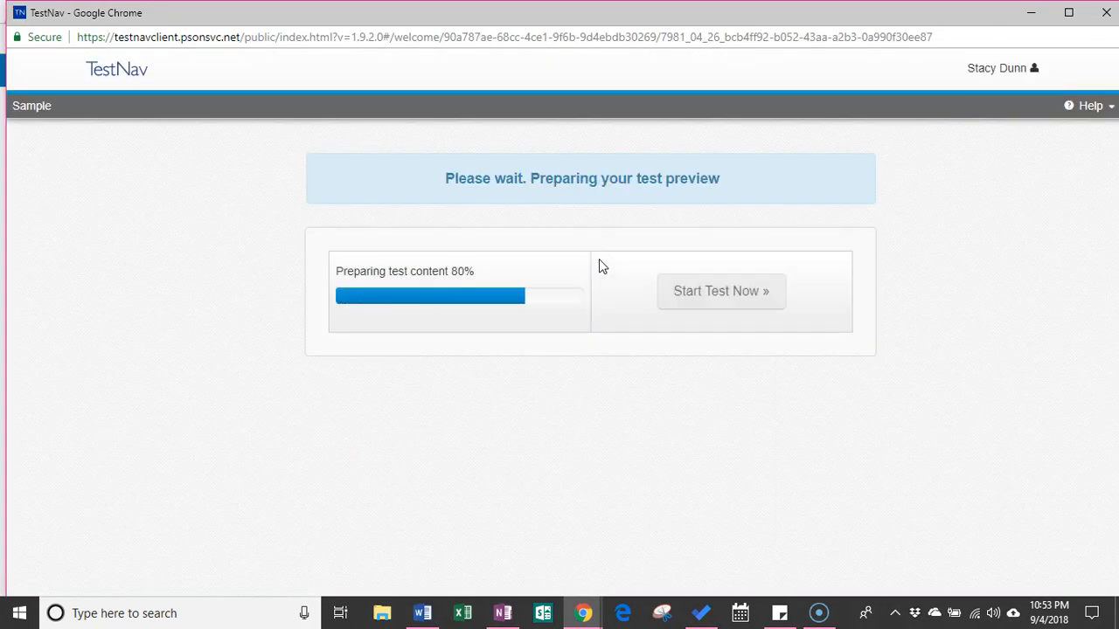
{"action": "left_click", "coordinate": [737, 291]}
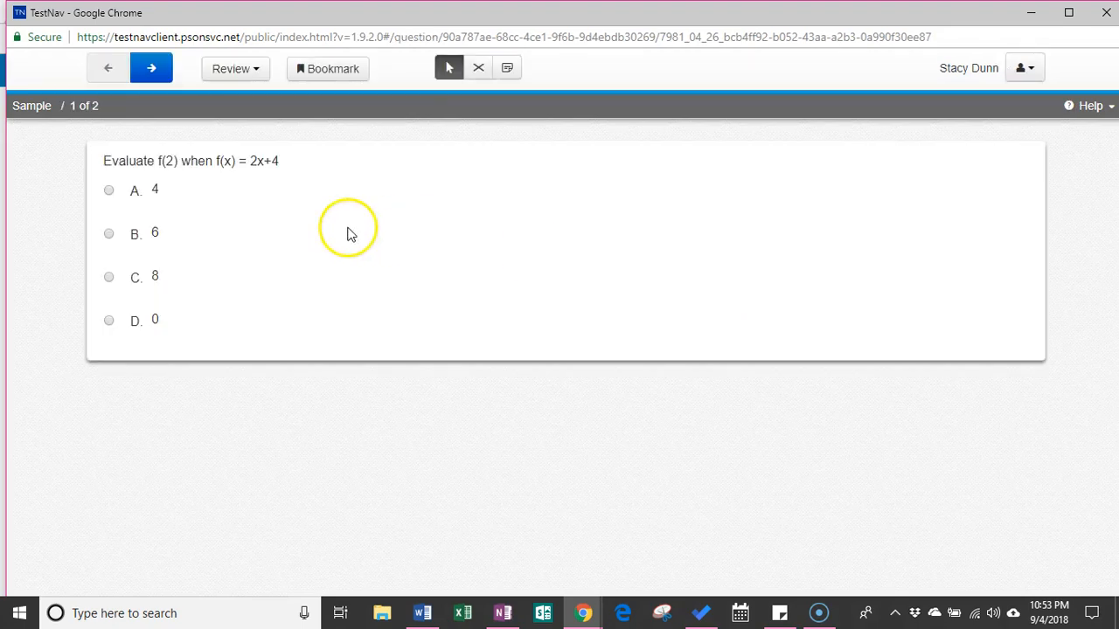
{"action": "left_click", "coordinate": [109, 277]}
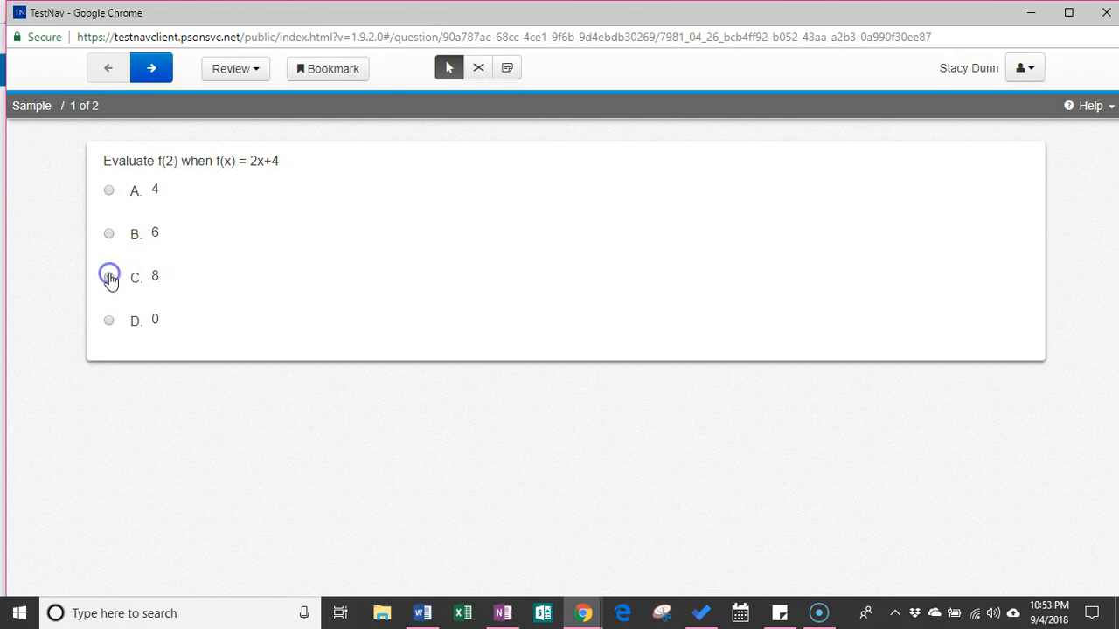
{"action": "left_click", "coordinate": [150, 70]}
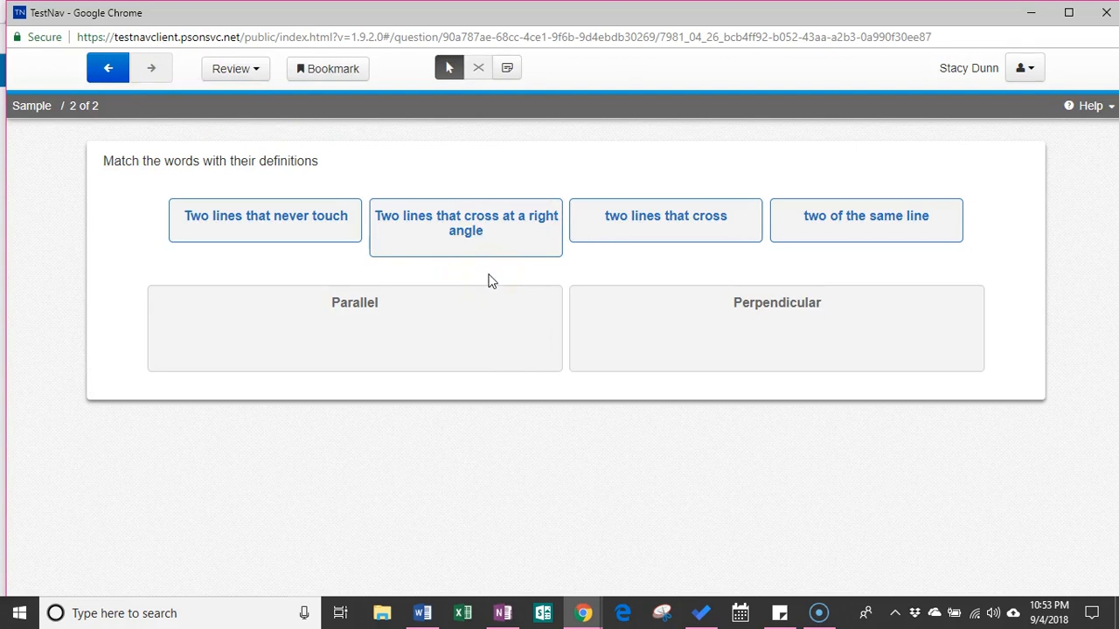
In the preview, match "Two lines that never touch" to Parallel and "Two lines that cross at a right angle" to Perpendicular, and close the preview
{"action": "left_click_drag", "start_coordinate": [283, 230], "coordinate": [395, 329]}
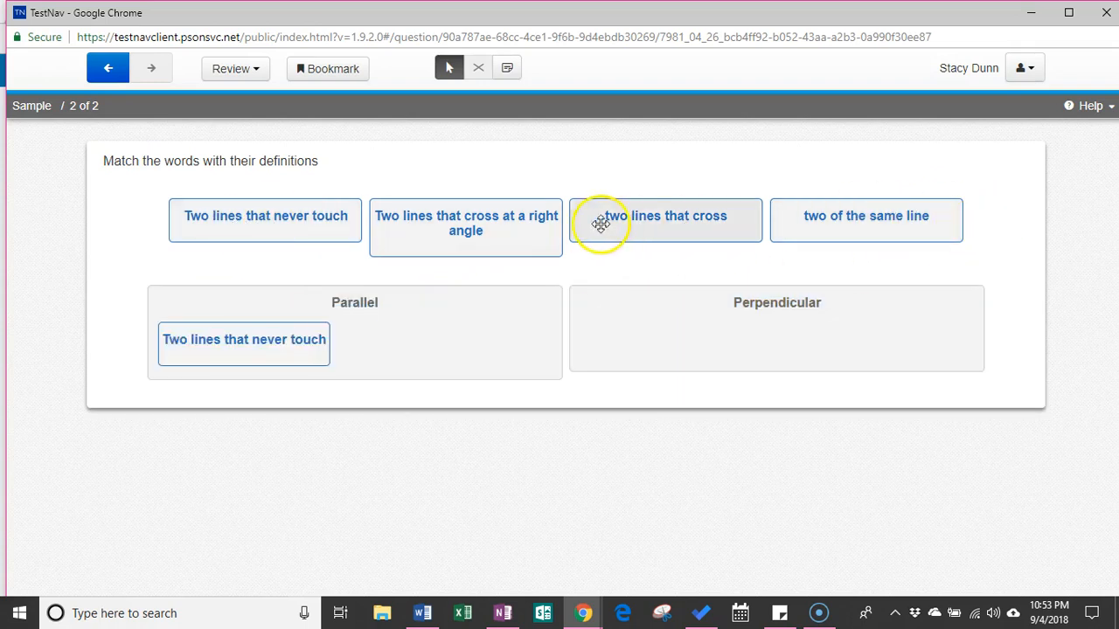
{"action": "left_click_drag", "start_coordinate": [524, 230], "coordinate": [502, 322]}
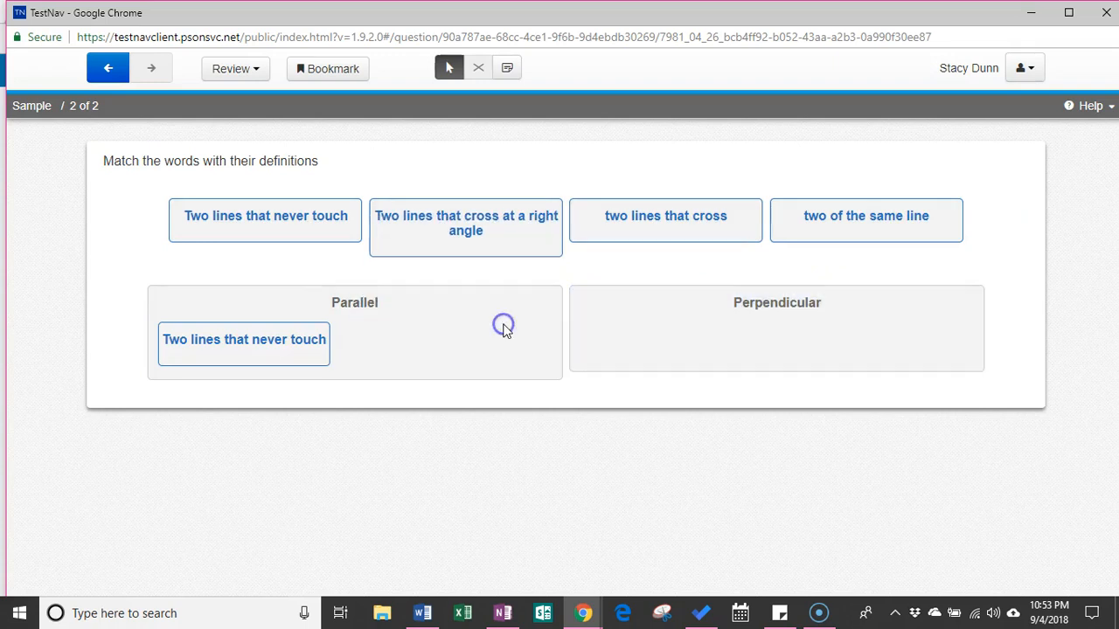
{"action": "left_click_drag", "start_coordinate": [490, 250], "coordinate": [490, 352]}
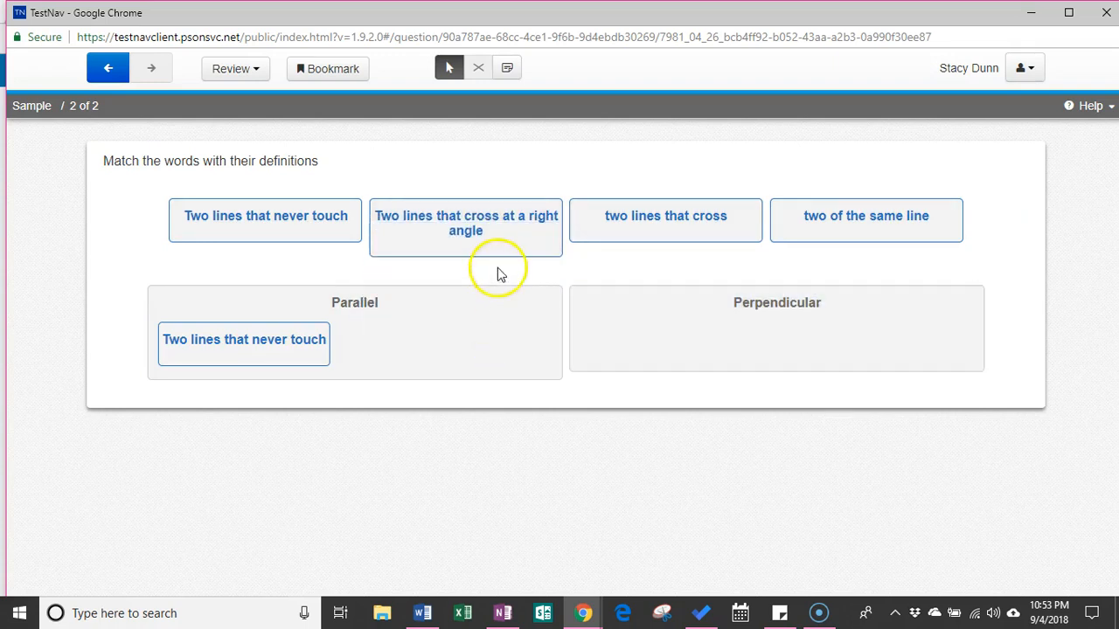
{"action": "left_click_drag", "start_coordinate": [490, 242], "coordinate": [742, 337]}
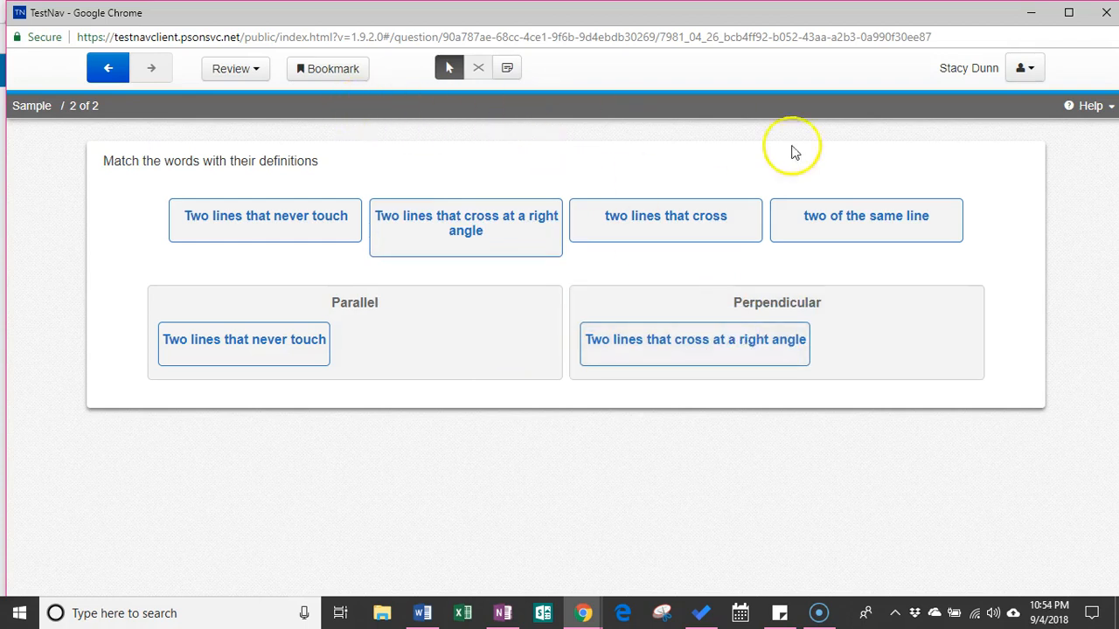
{"action": "left_click", "coordinate": [1105, 12]}
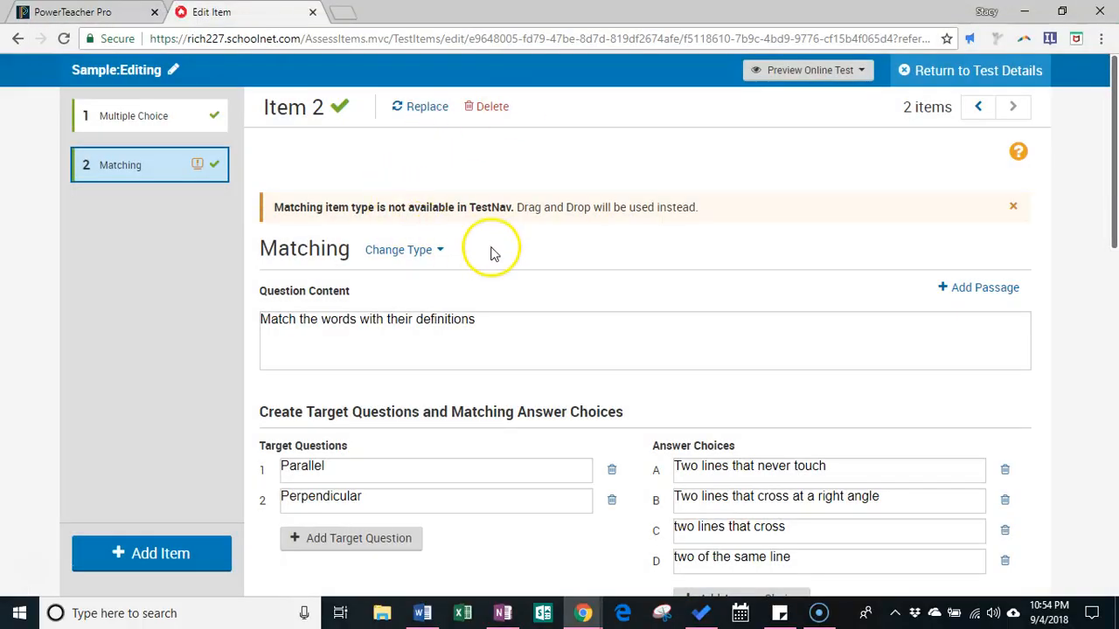
Return to the test details, review both items, and make the Sample test public
{"action": "left_click", "coordinate": [913, 76]}
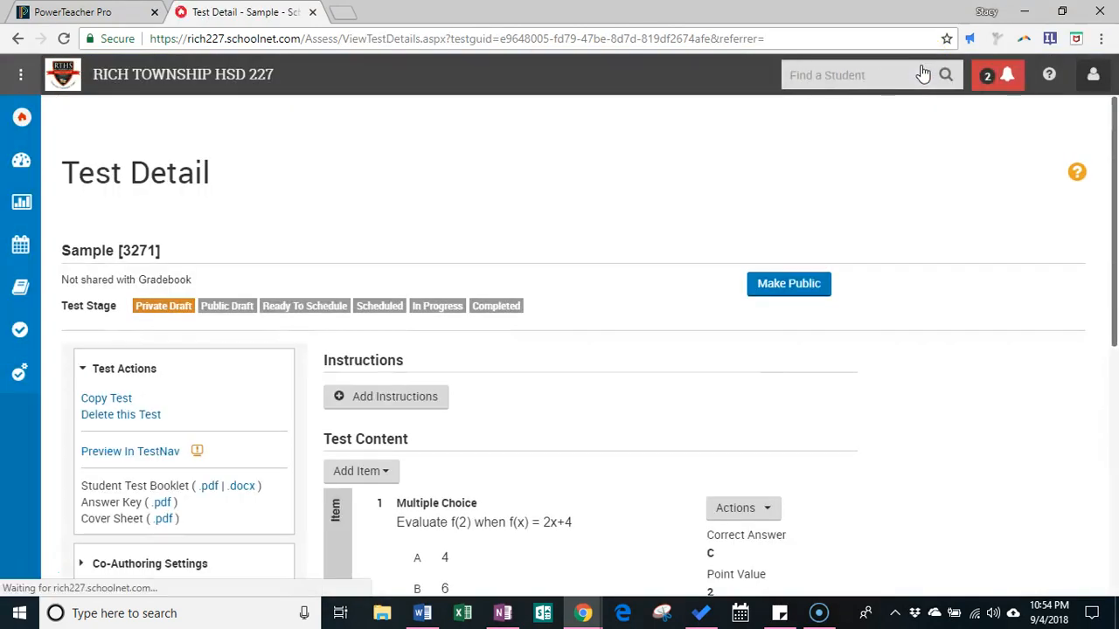
{"action": "scroll", "coordinate": [483, 206], "scroll_direction": "down", "scroll_amount": 5}
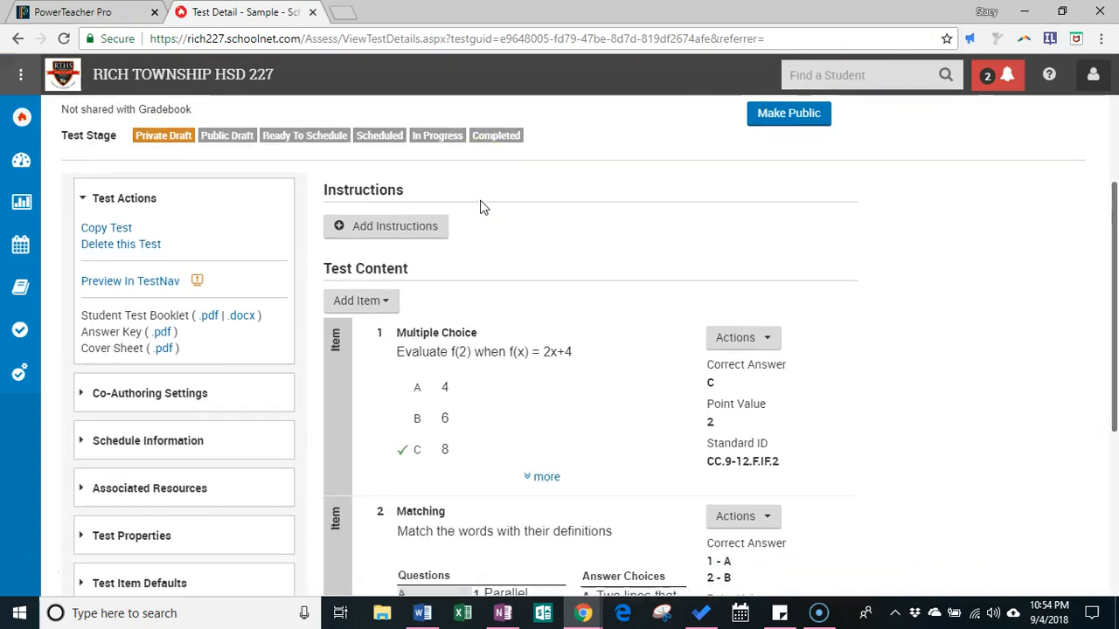
{"action": "scroll", "coordinate": [483, 207], "scroll_direction": "down", "scroll_amount": 2}
{"action": "scroll", "coordinate": [483, 207], "scroll_direction": "up", "scroll_amount": 4}
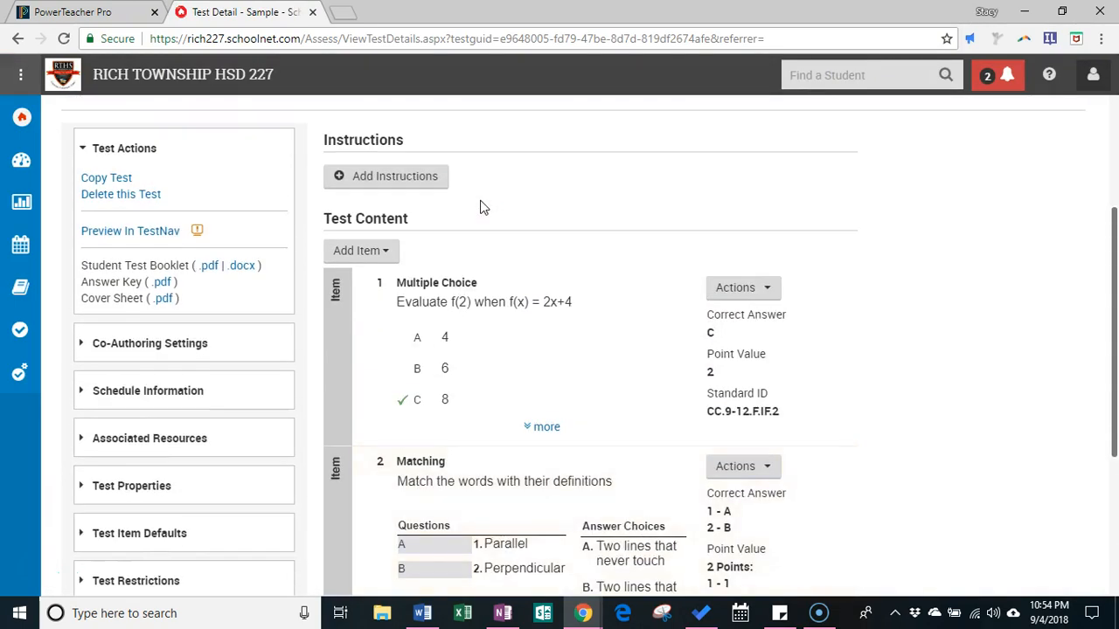
{"action": "scroll", "coordinate": [482, 206], "scroll_direction": "up", "scroll_amount": 3}
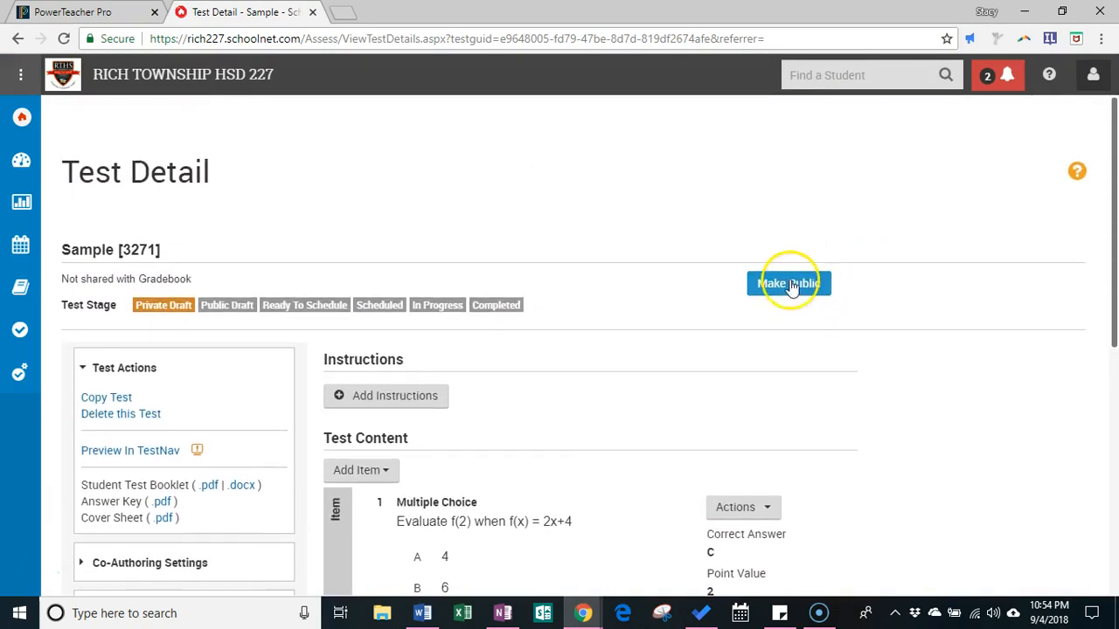
{"action": "left_click", "coordinate": [791, 287]}
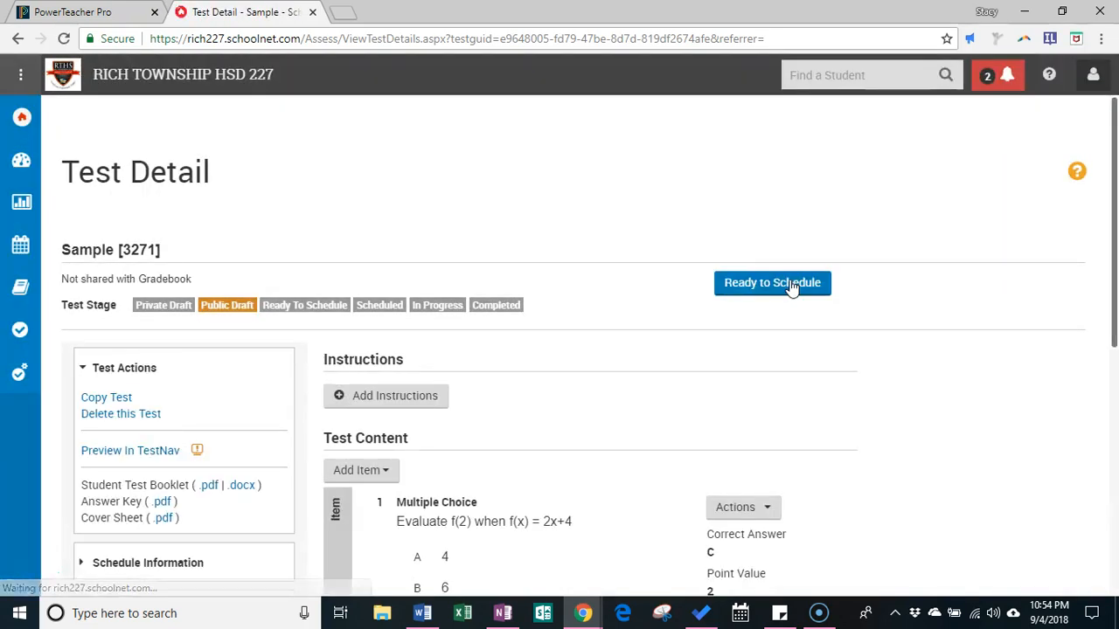
Mark the Sample test as ready to schedule, confirm that it can no longer be changed, and open its scheduling settings
{"action": "left_click", "coordinate": [790, 285]}
{"action": "left_click", "coordinate": [638, 180]}
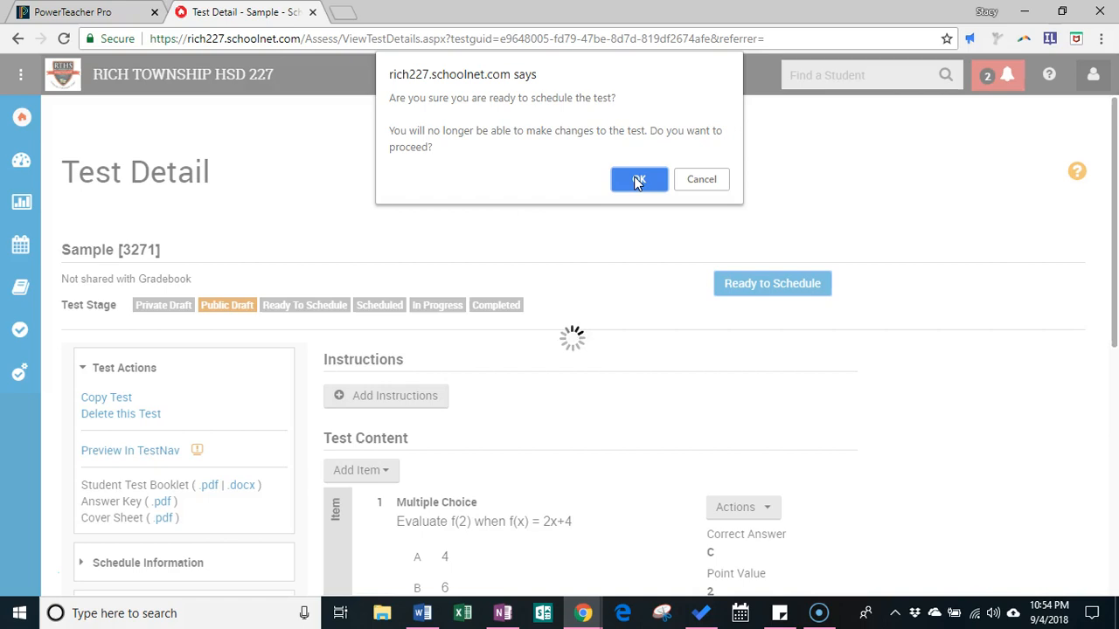
{"action": "left_click", "coordinate": [638, 180]}
{"action": "left_click", "coordinate": [792, 288]}
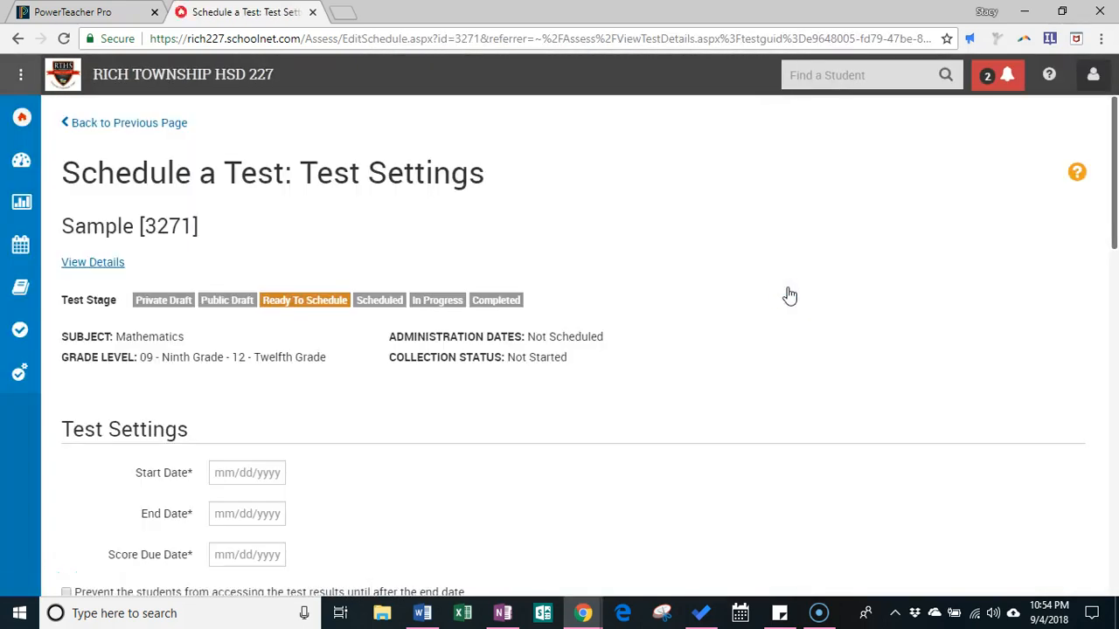
Set the test's start date to 09/04/2018 and both the end date and score due date to 09/11/2018
{"action": "scroll", "coordinate": [197, 271], "scroll_direction": "down", "scroll_amount": 3}
{"action": "left_click", "coordinate": [242, 235]}
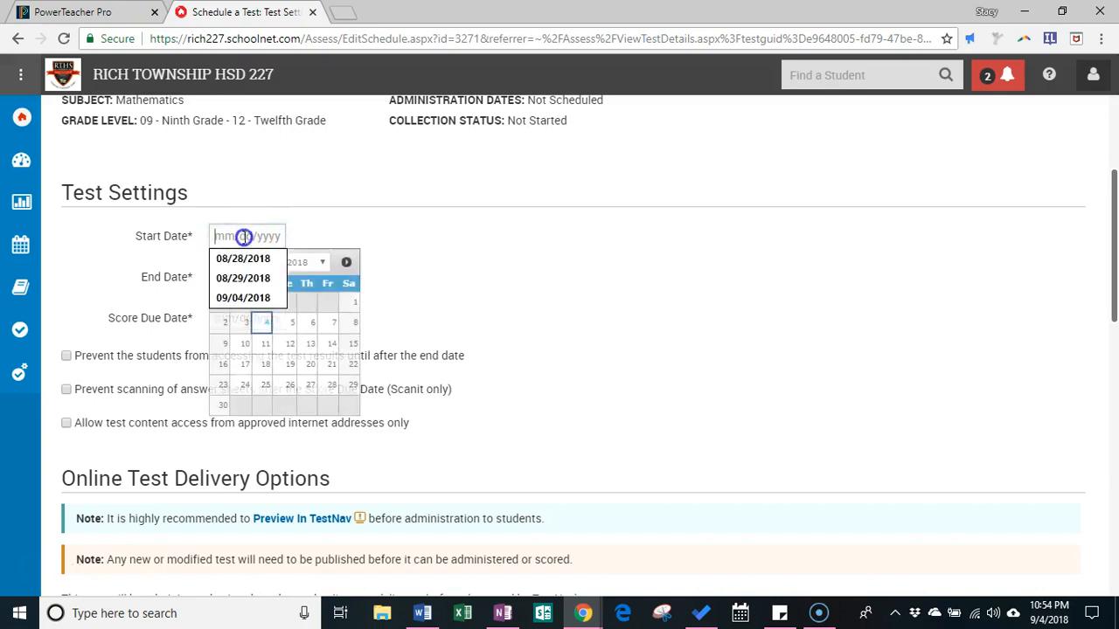
{"action": "left_click", "coordinate": [269, 325]}
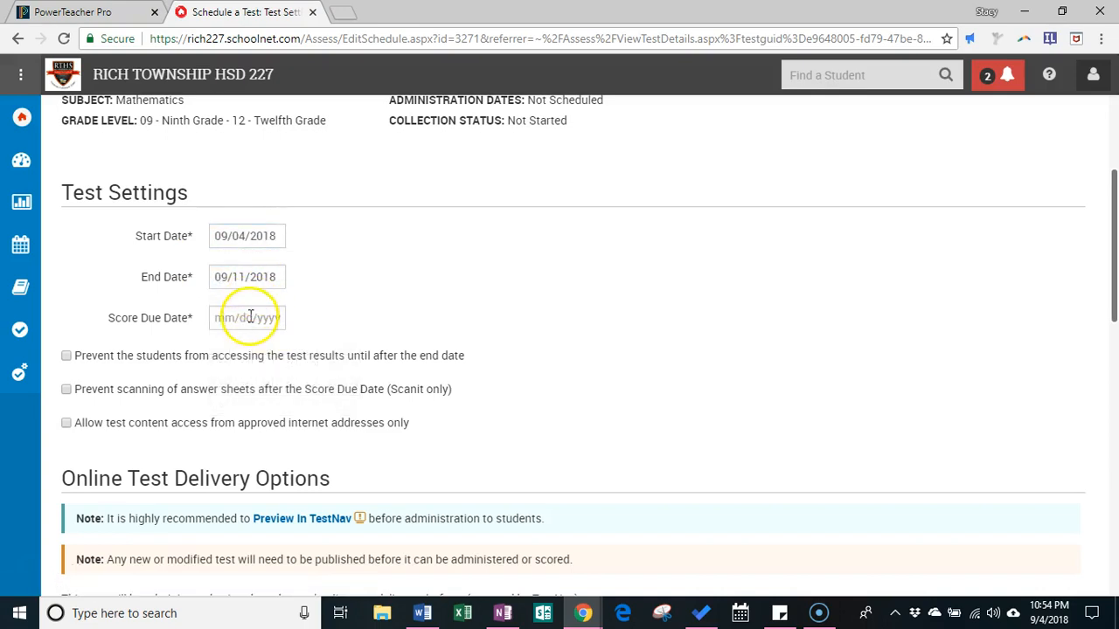
{"action": "left_click", "coordinate": [249, 317]}
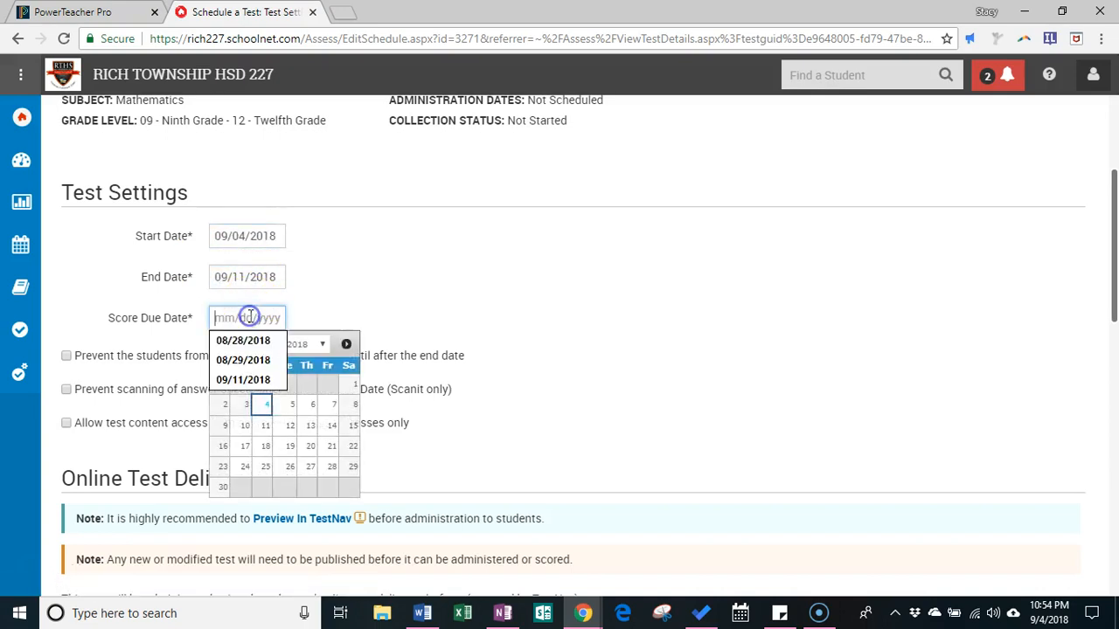
{"action": "left_click", "coordinate": [263, 429]}
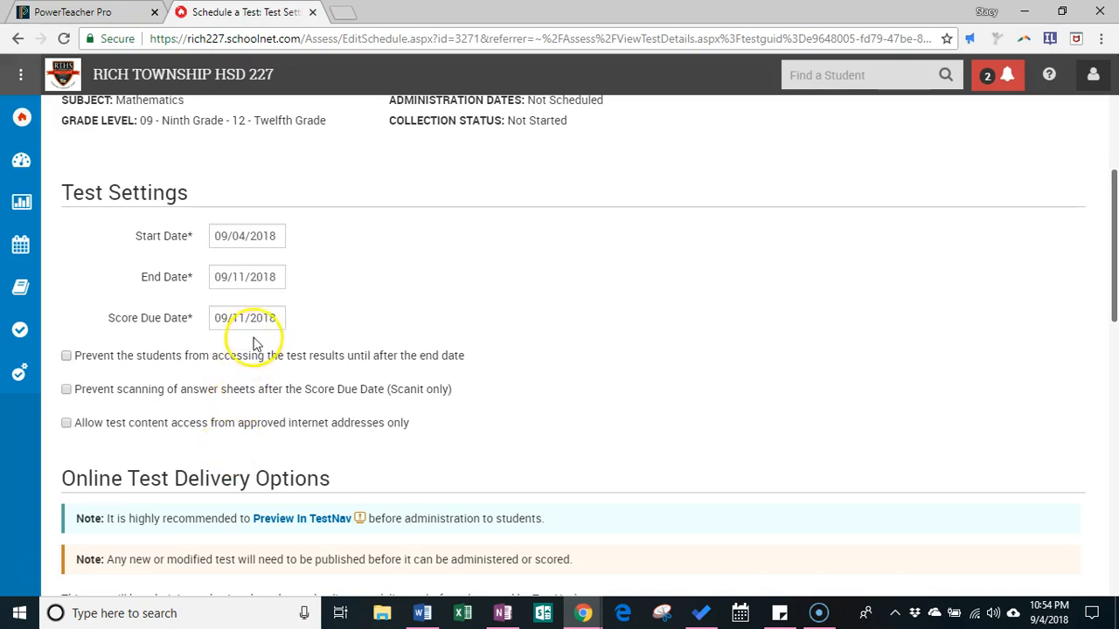
In the online test options, prevent students from accessing the test before the start date or after the end date
{"action": "scroll", "coordinate": [254, 341], "scroll_direction": "down", "scroll_amount": 1}
{"action": "scroll", "coordinate": [254, 344], "scroll_direction": "down", "scroll_amount": 3}
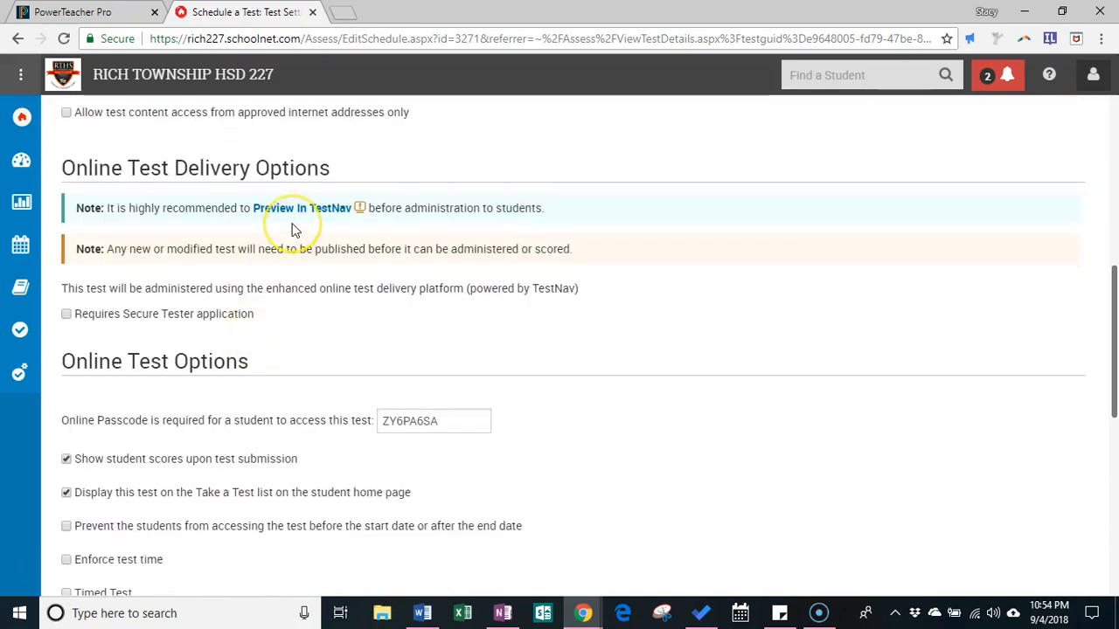
{"action": "scroll", "coordinate": [293, 230], "scroll_direction": "down", "scroll_amount": 2}
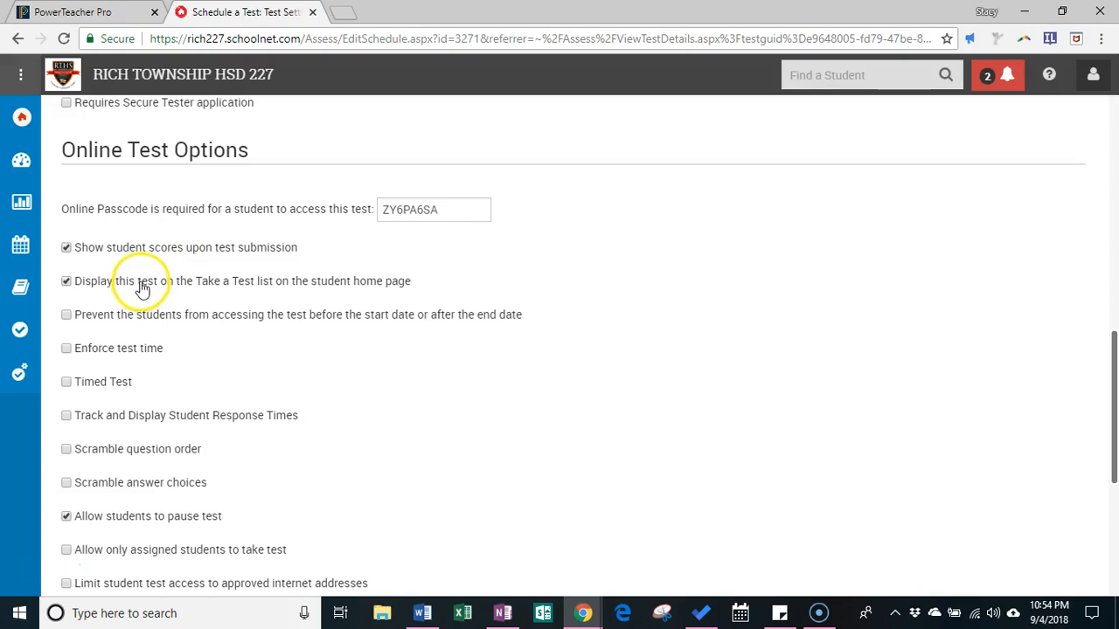
{"action": "left_click", "coordinate": [266, 322]}
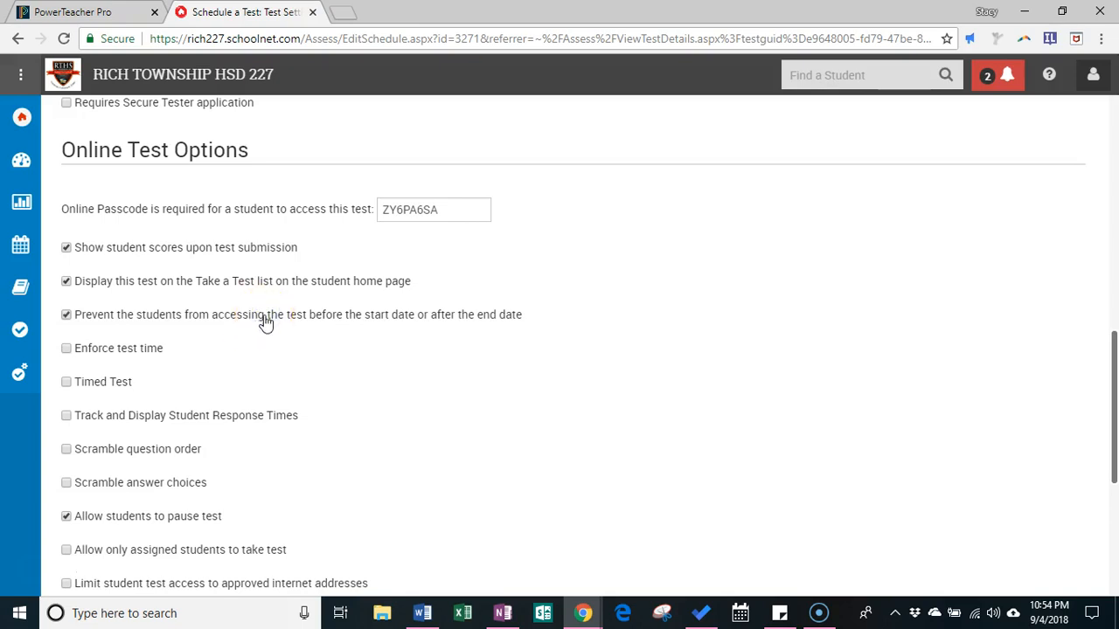
Enforce a test time from 7:00 am to 4:00 pm, Monday through Friday
{"action": "scroll", "coordinate": [265, 322], "scroll_direction": "down", "scroll_amount": 1}
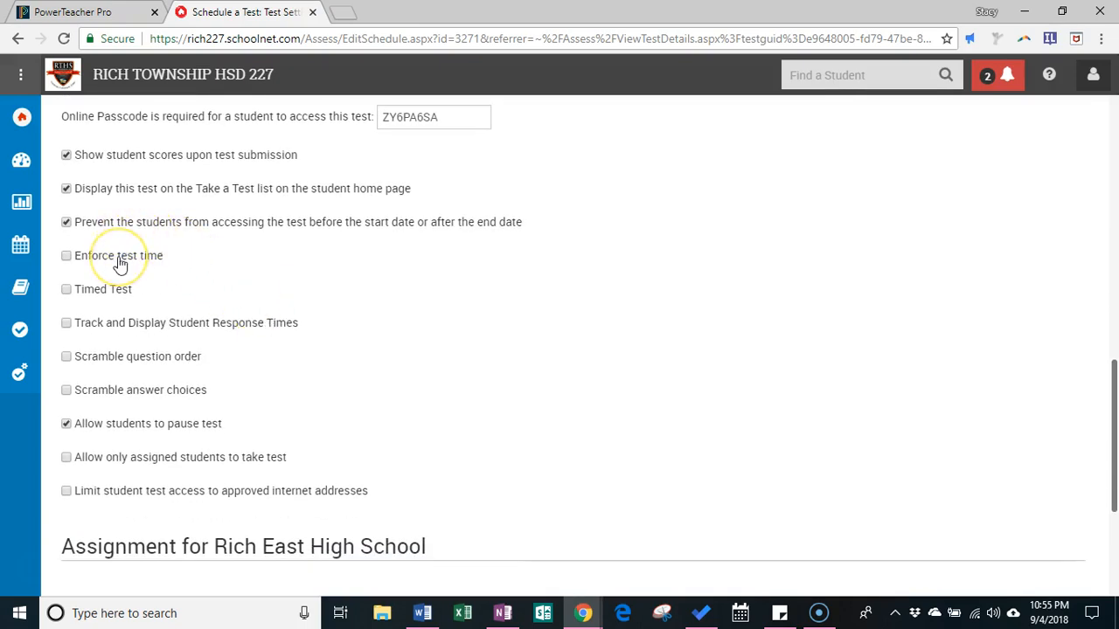
{"action": "left_click", "coordinate": [120, 264]}
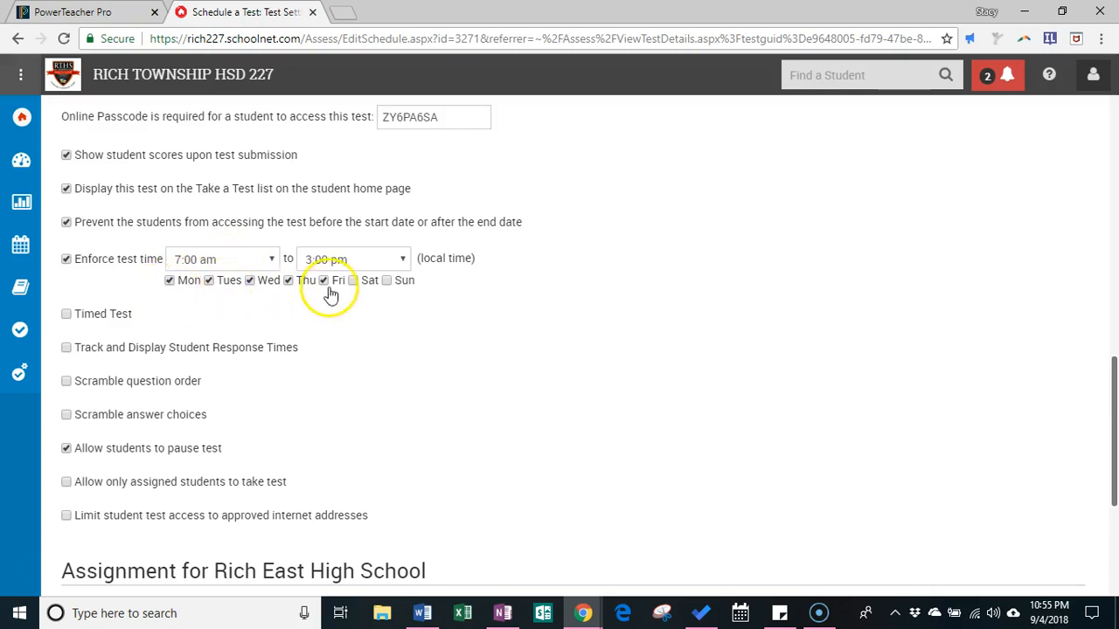
{"action": "left_click", "coordinate": [327, 255]}
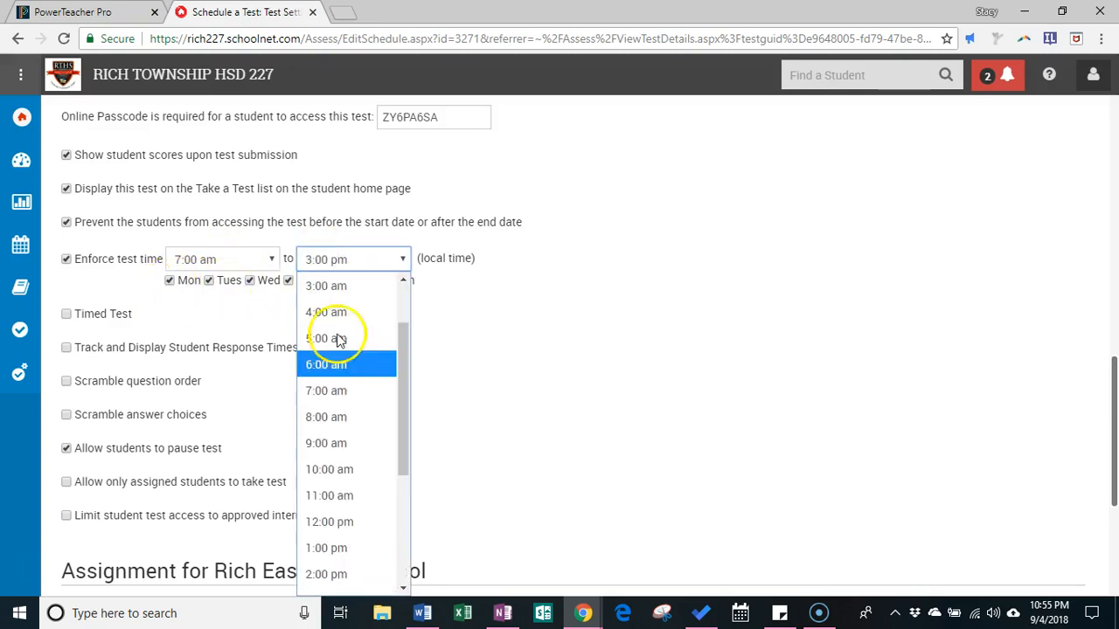
{"action": "scroll", "coordinate": [345, 432], "scroll_direction": "down", "scroll_amount": 1}
{"action": "scroll", "coordinate": [344, 432], "scroll_direction": "down", "scroll_amount": 2}
{"action": "left_click", "coordinate": [400, 112]}
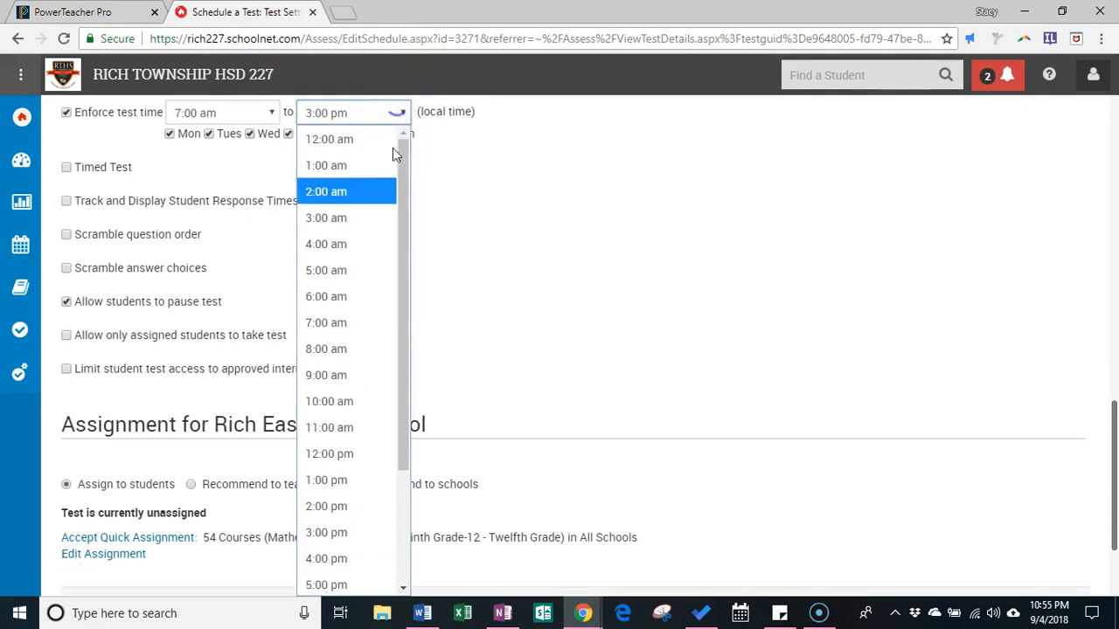
{"action": "left_click", "coordinate": [352, 558]}
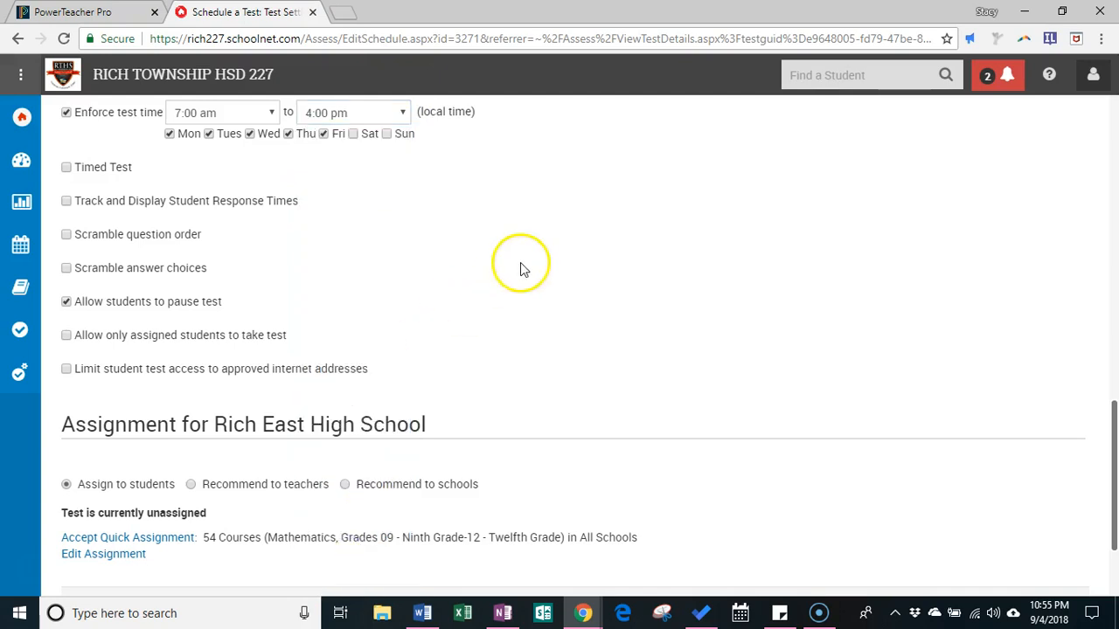
Enable scrambling of question order and answer choices, and limit student test access to approved internet addresses
{"action": "scroll", "coordinate": [516, 262], "scroll_direction": "up", "scroll_amount": 1}
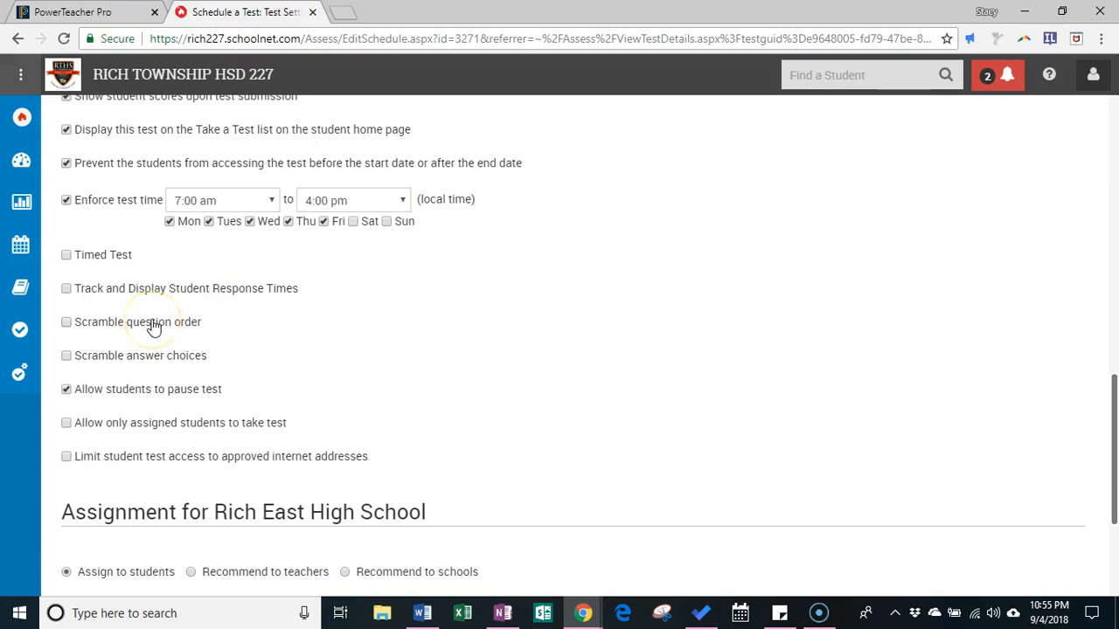
{"action": "left_click", "coordinate": [131, 356]}
{"action": "scroll", "coordinate": [333, 462], "scroll_direction": "down", "scroll_amount": 3}
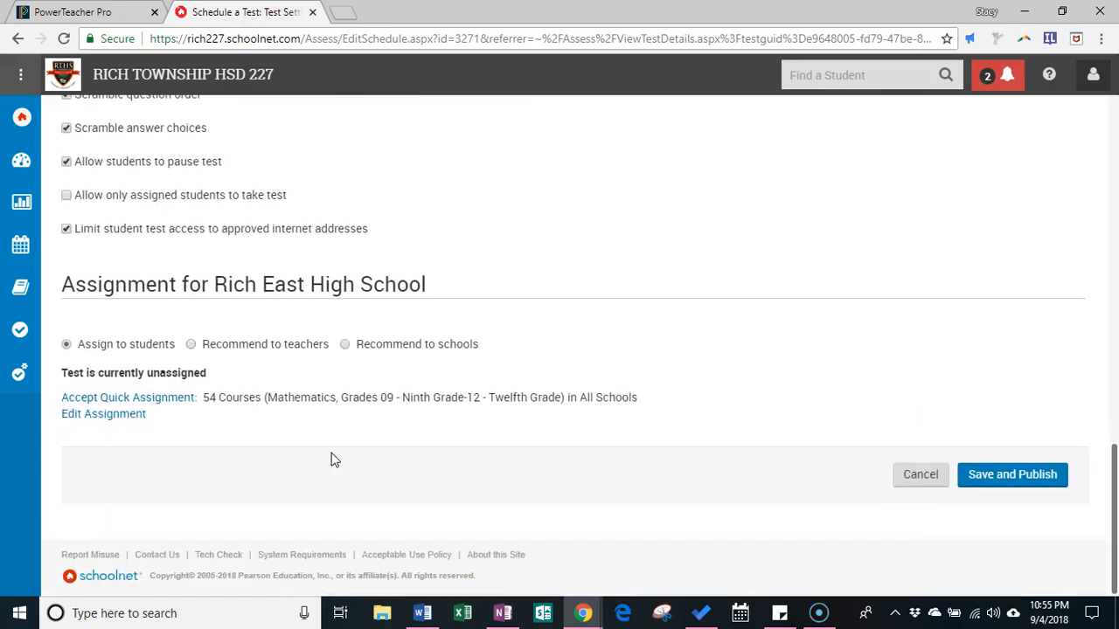
Edit the student assignment and search the courses for "trig", choosing G44 - TRIG/ADV.MTH for ninth to twelfth grade
{"action": "left_click", "coordinate": [121, 421]}
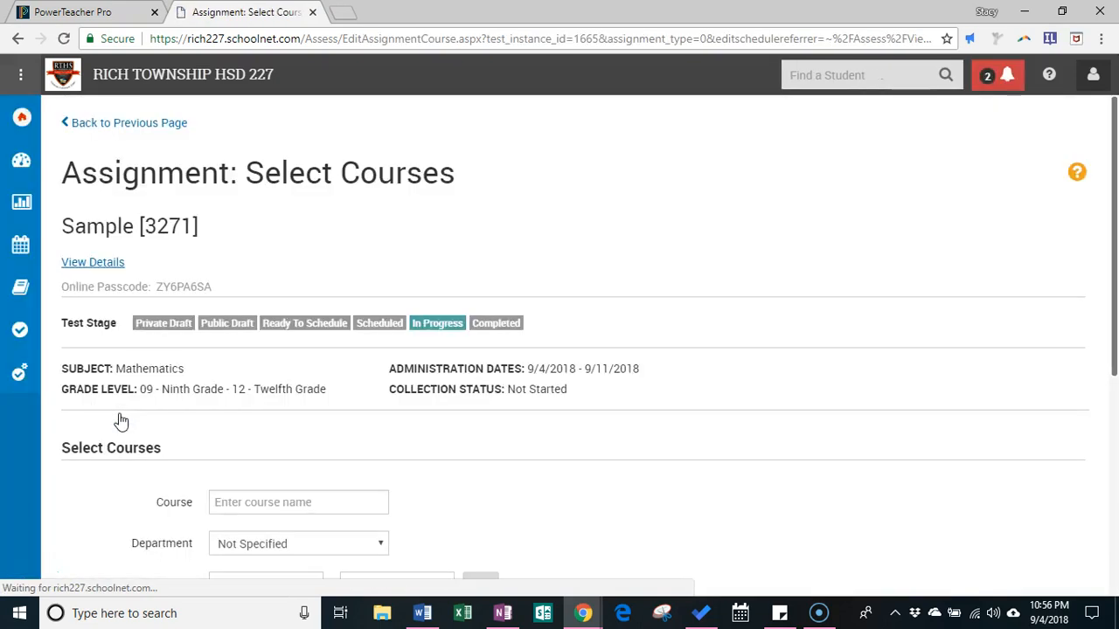
{"action": "scroll", "coordinate": [338, 407], "scroll_direction": "down", "scroll_amount": 2}
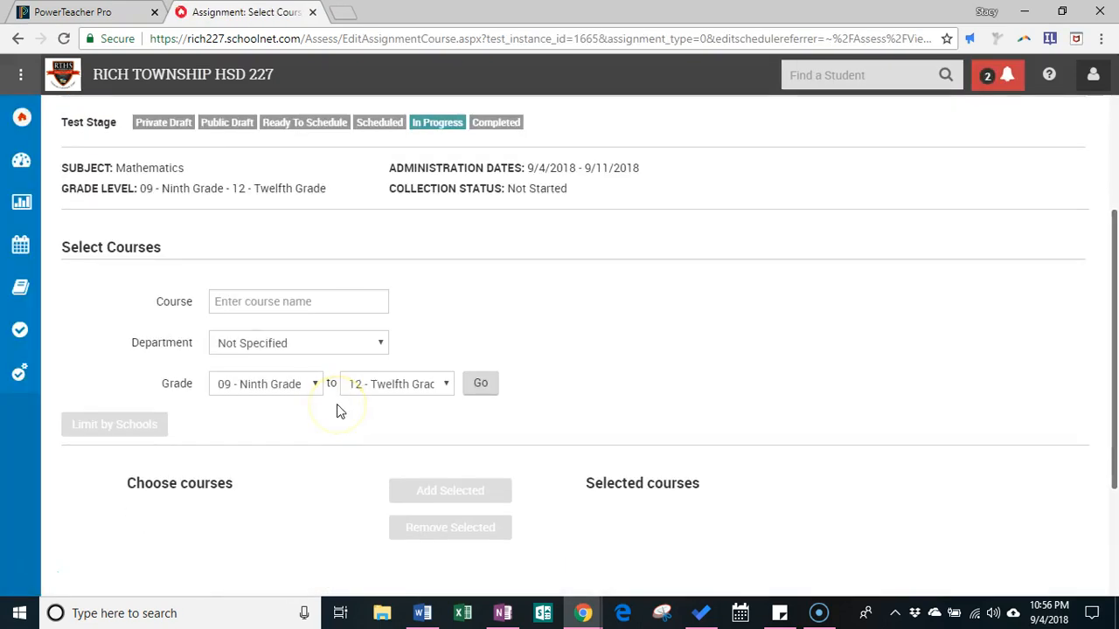
{"action": "left_click", "coordinate": [328, 302]}
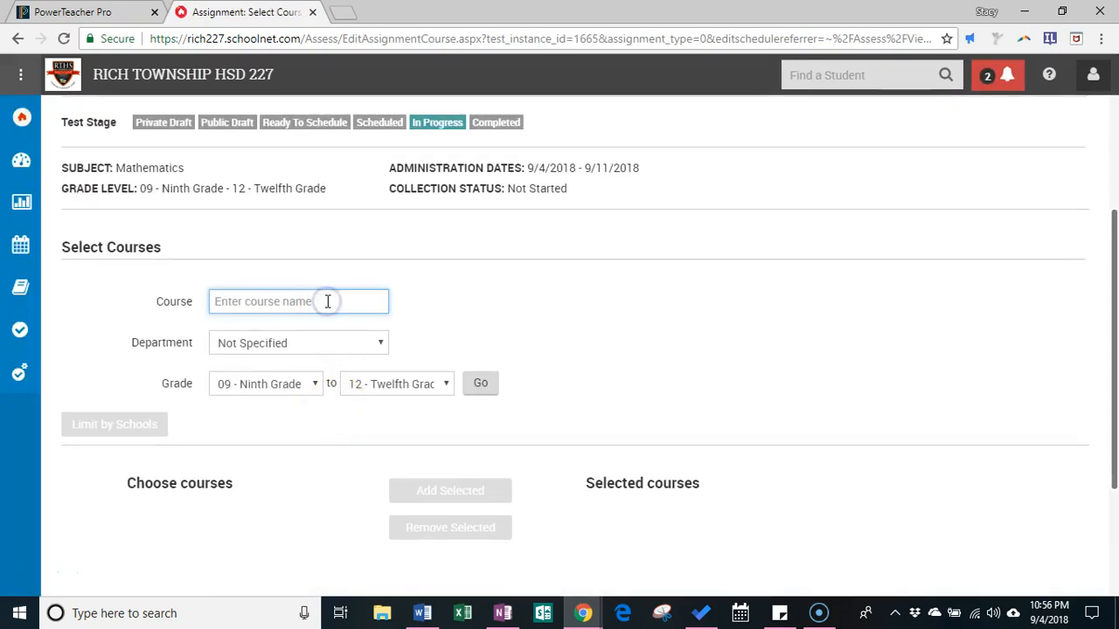
{"action": "type", "text": "trig"}
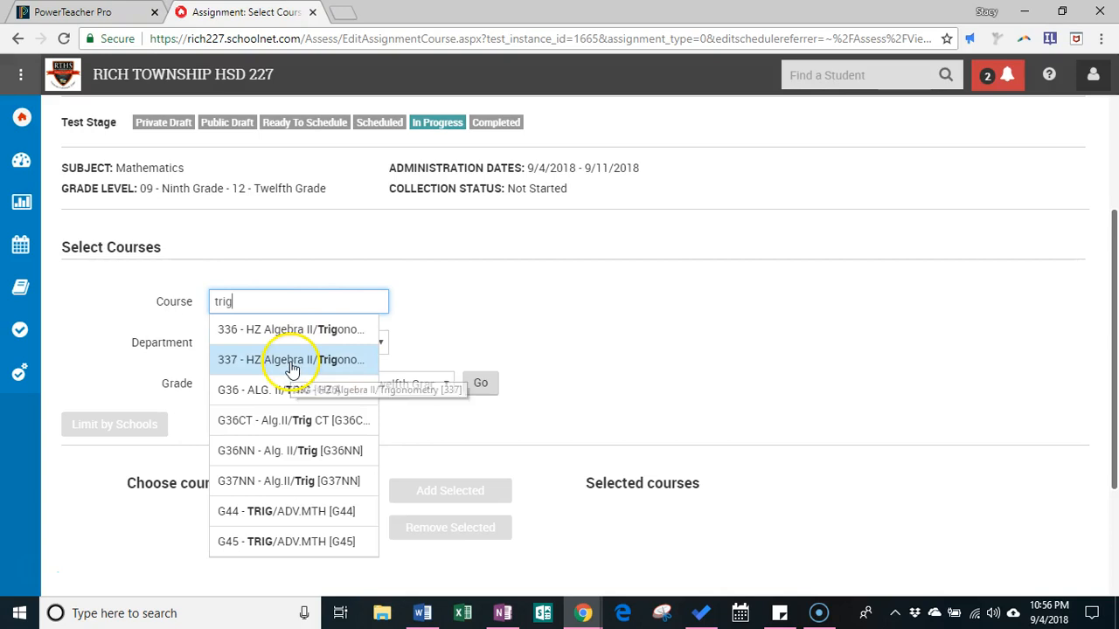
{"action": "left_click", "coordinate": [333, 512]}
{"action": "left_click", "coordinate": [484, 387]}
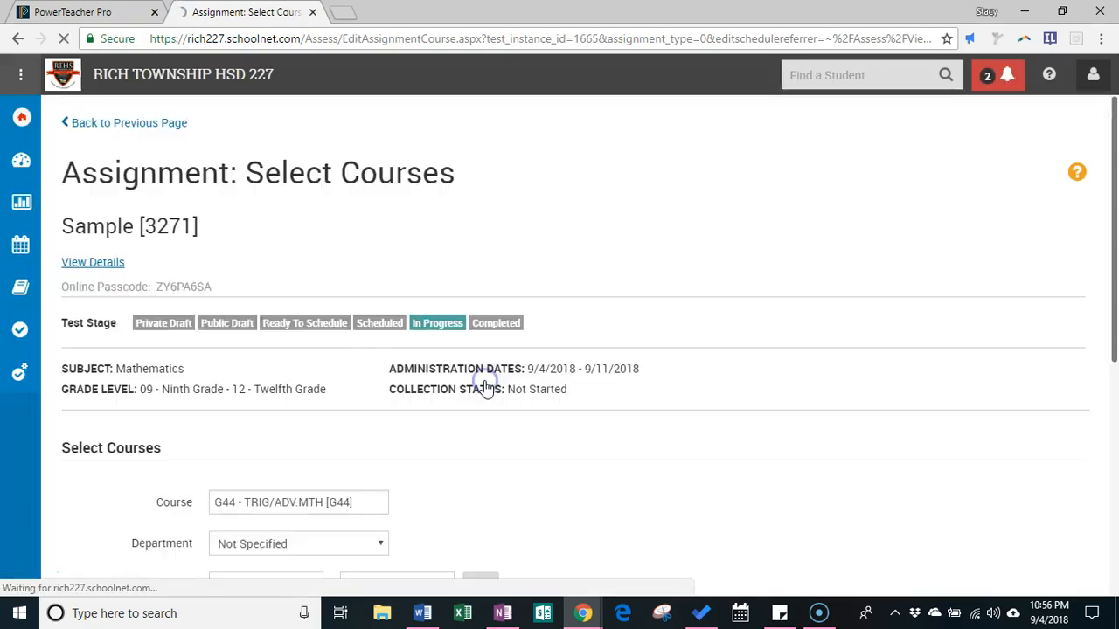
Add the G44 - TRIG/ADV.MTH course to the selected courses and check the selection
{"action": "scroll", "coordinate": [486, 388], "scroll_direction": "down", "scroll_amount": 4}
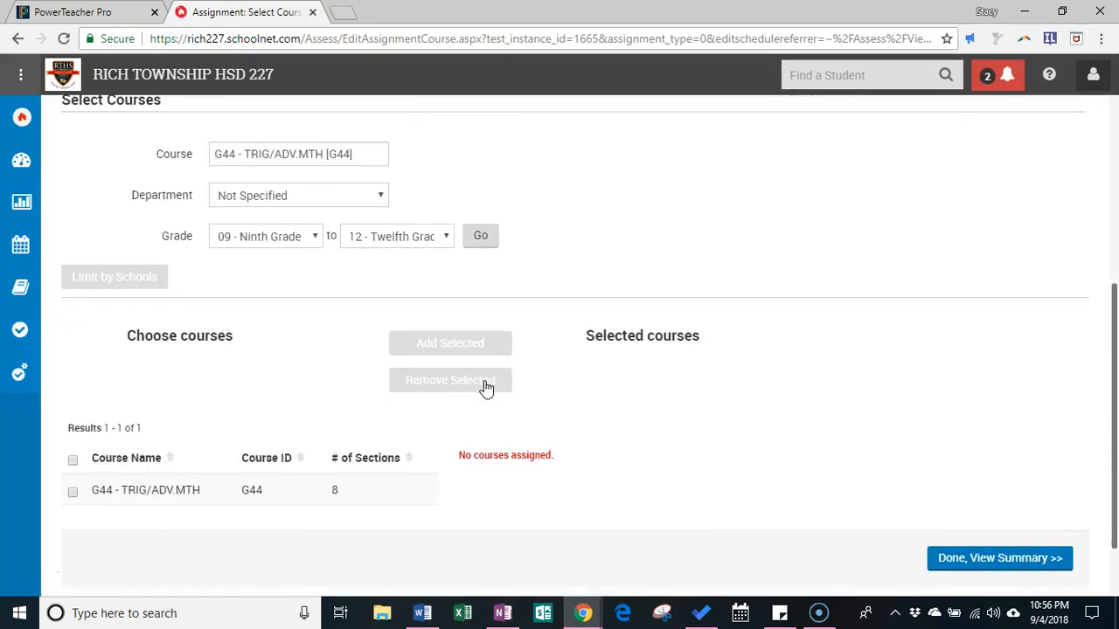
{"action": "left_click", "coordinate": [72, 493]}
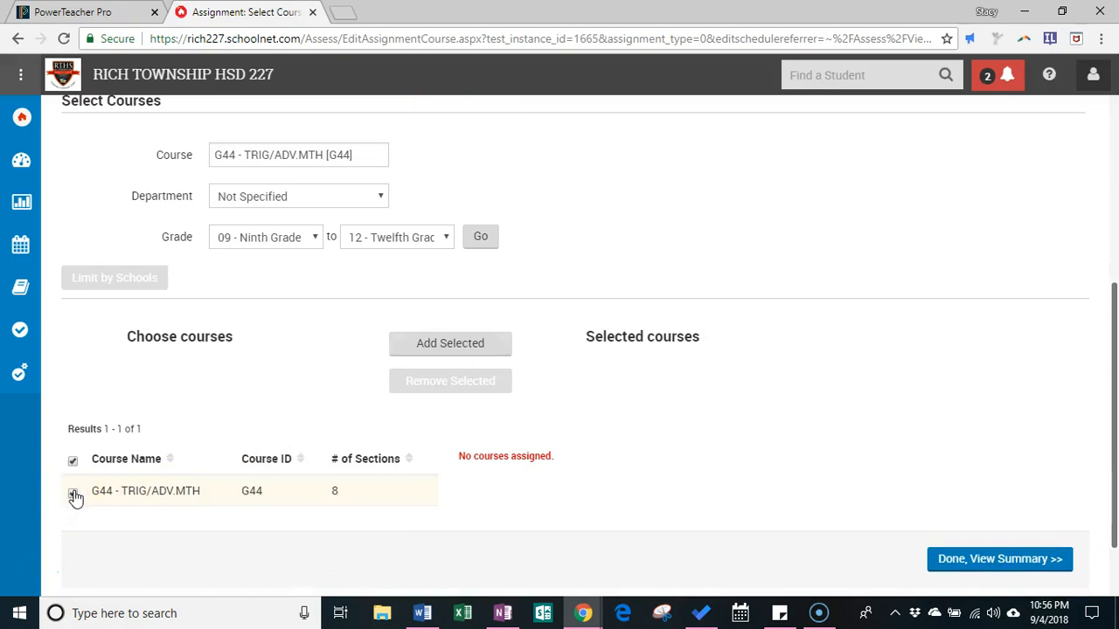
{"action": "left_click", "coordinate": [468, 346]}
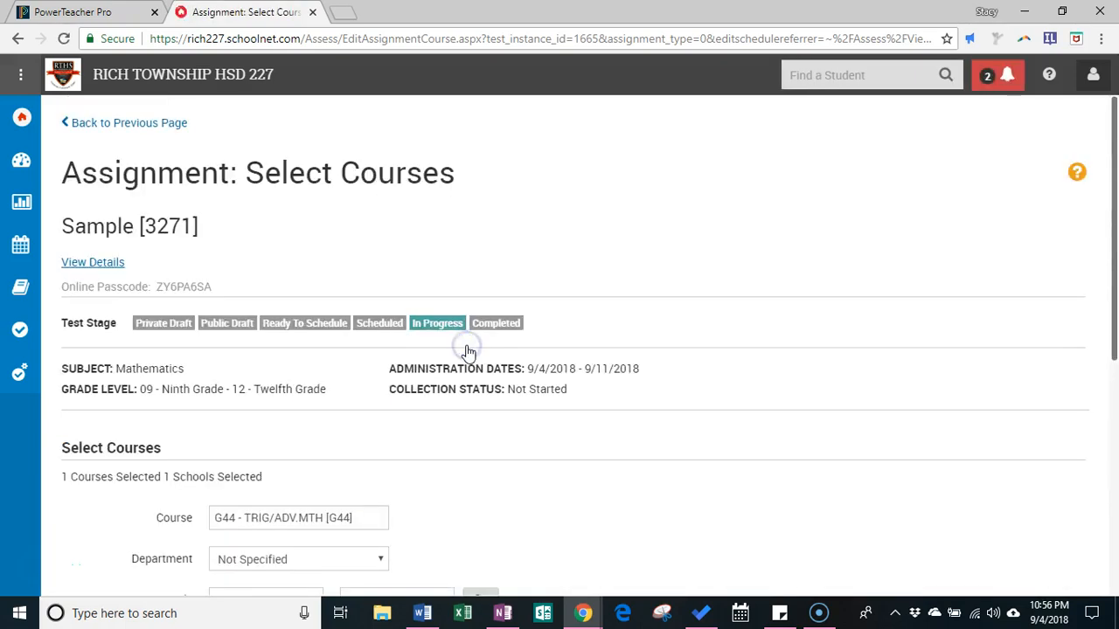
{"action": "scroll", "coordinate": [469, 353], "scroll_direction": "down", "scroll_amount": 4}
{"action": "scroll", "coordinate": [468, 353], "scroll_direction": "down", "scroll_amount": 2}
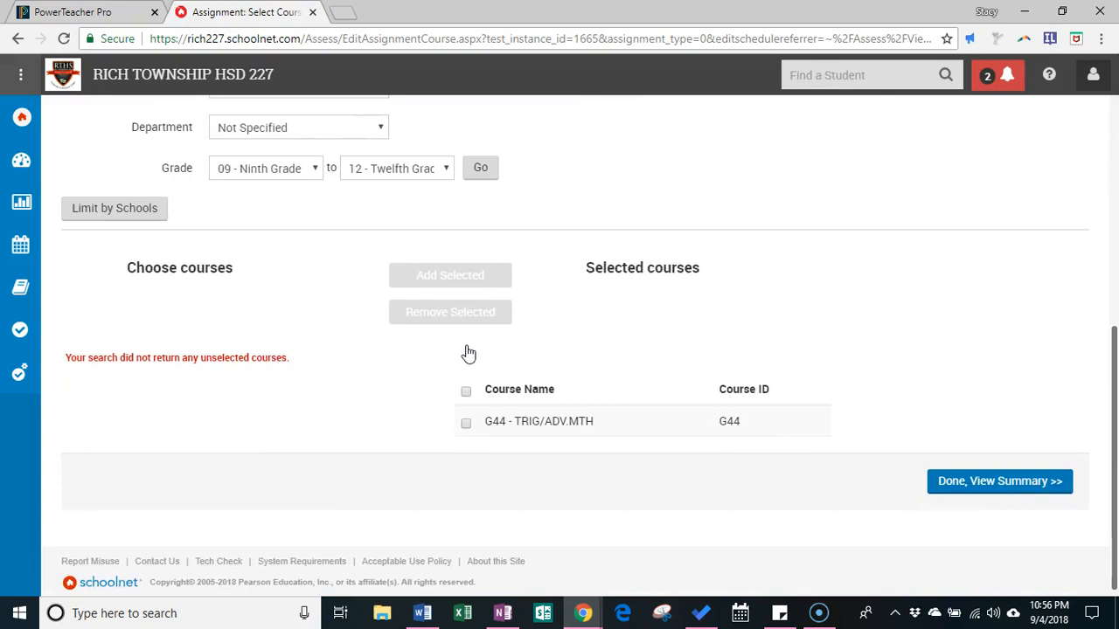
{"action": "scroll", "coordinate": [466, 352], "scroll_direction": "up", "scroll_amount": 2}
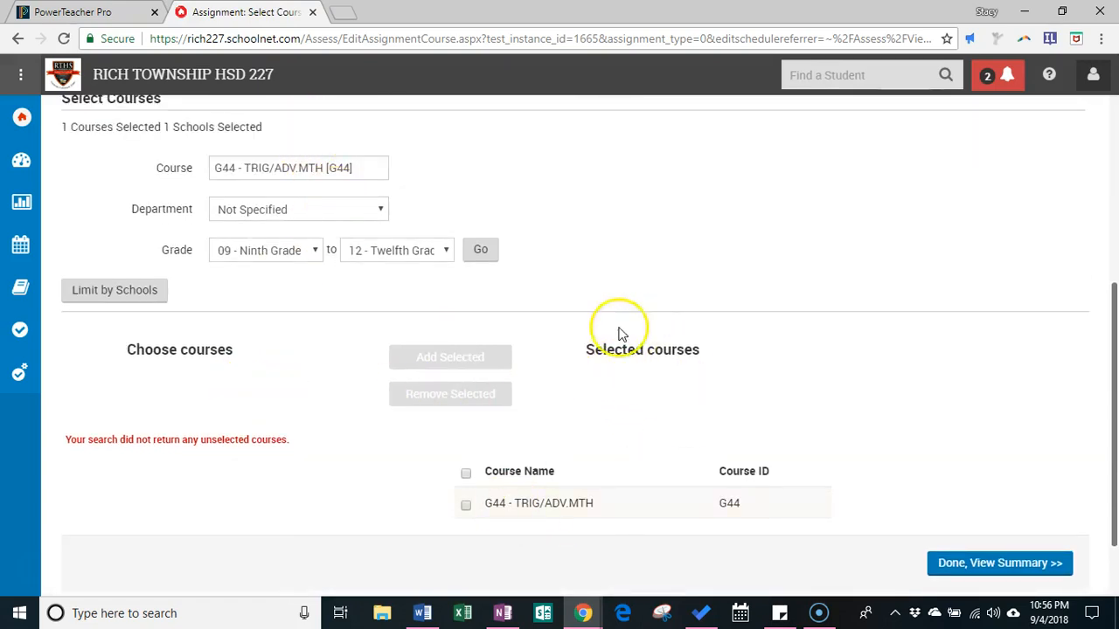
{"action": "scroll", "coordinate": [687, 500], "scroll_direction": "down", "scroll_amount": 1}
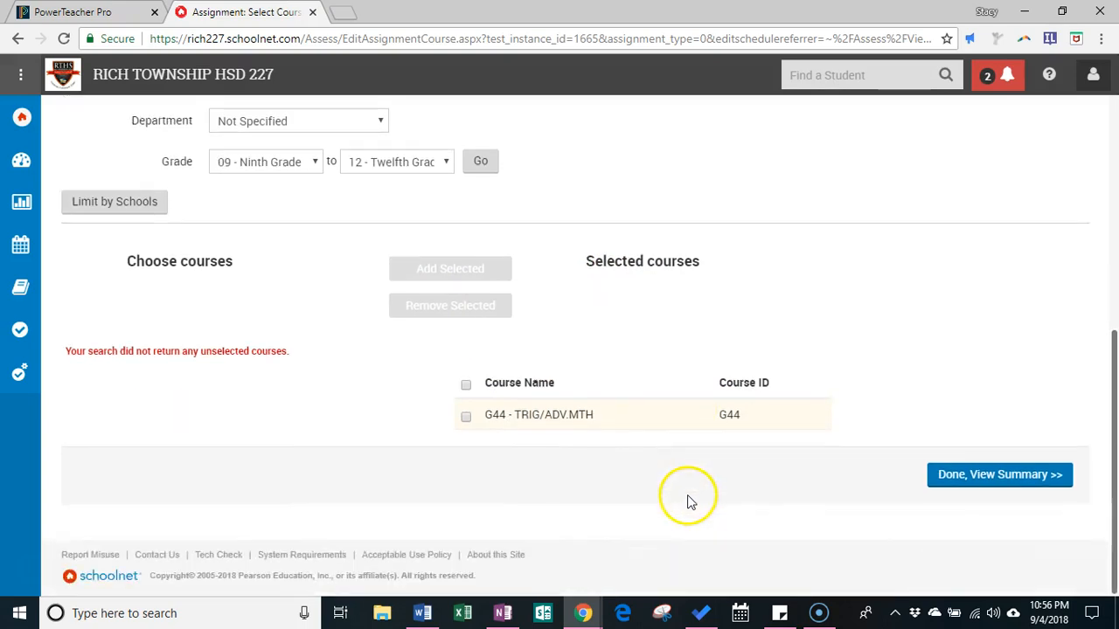
Review the assignment summary and finish the course assignment
{"action": "left_click", "coordinate": [967, 486]}
{"action": "scroll", "coordinate": [969, 488], "scroll_direction": "down", "scroll_amount": 3}
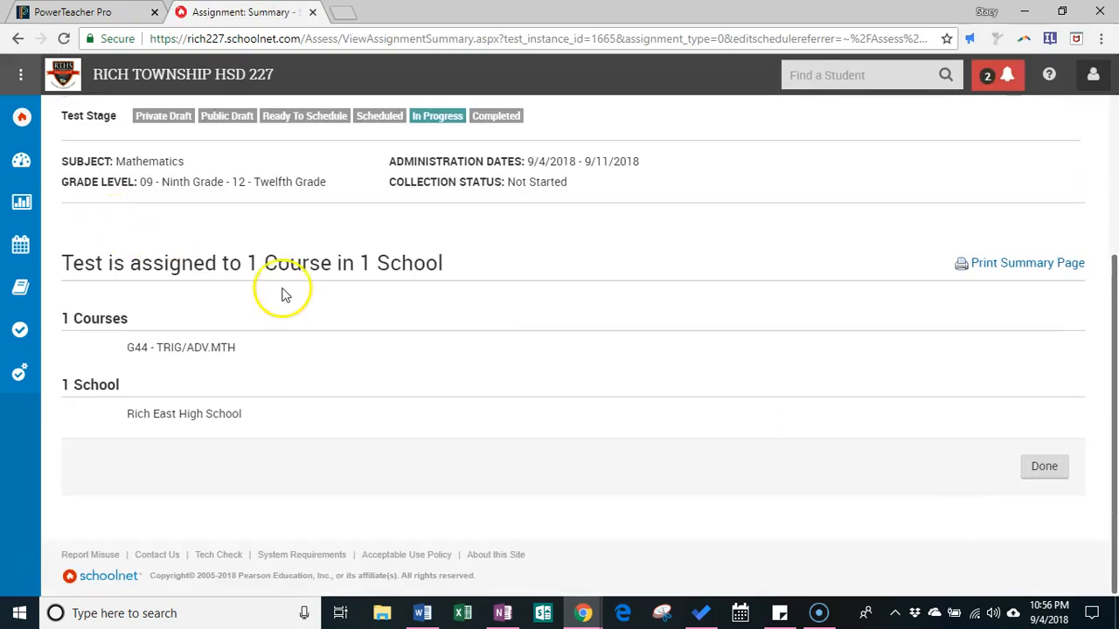
{"action": "left_click", "coordinate": [1051, 466]}
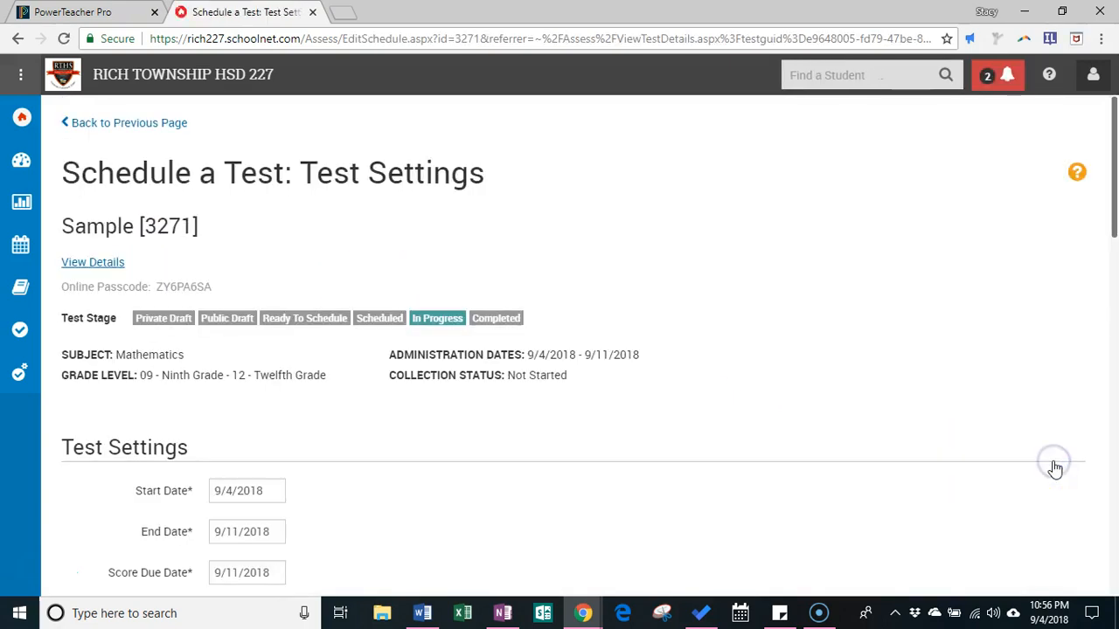
Look over the schedule settings and save and publish the Sample test
{"action": "scroll", "coordinate": [589, 254], "scroll_direction": "down", "scroll_amount": 2}
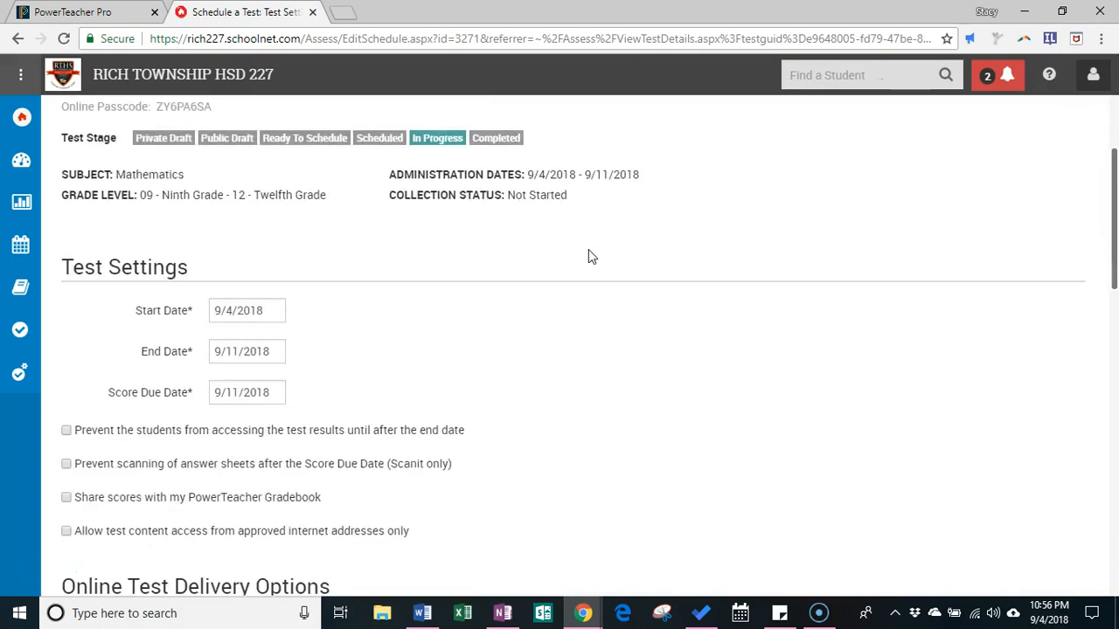
{"action": "scroll", "coordinate": [588, 251], "scroll_direction": "down", "scroll_amount": 13}
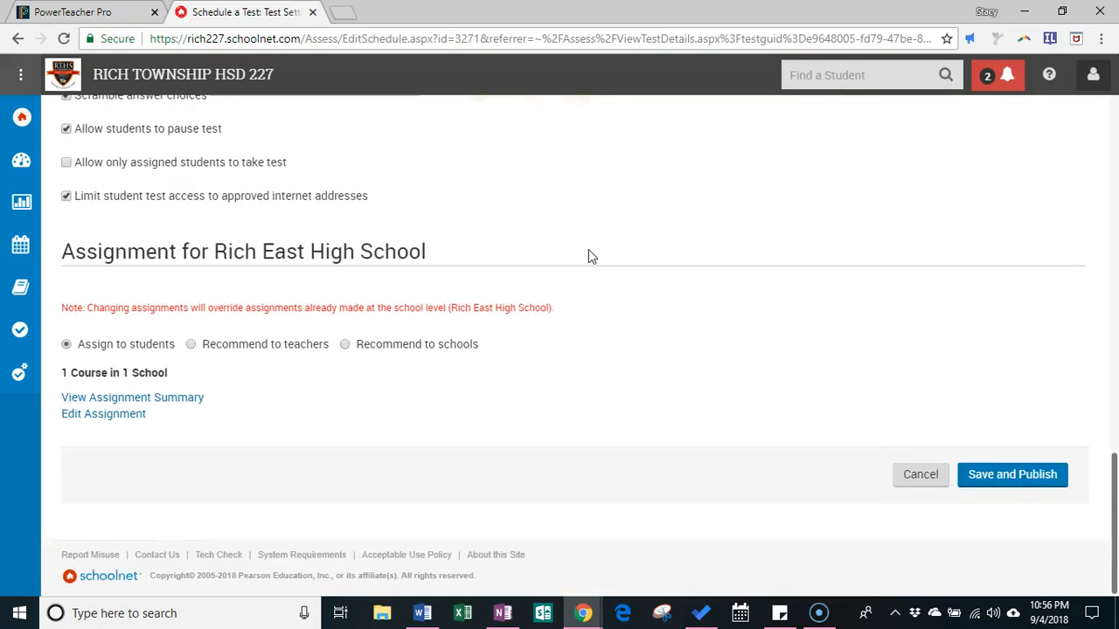
{"action": "left_click", "coordinate": [1028, 476]}
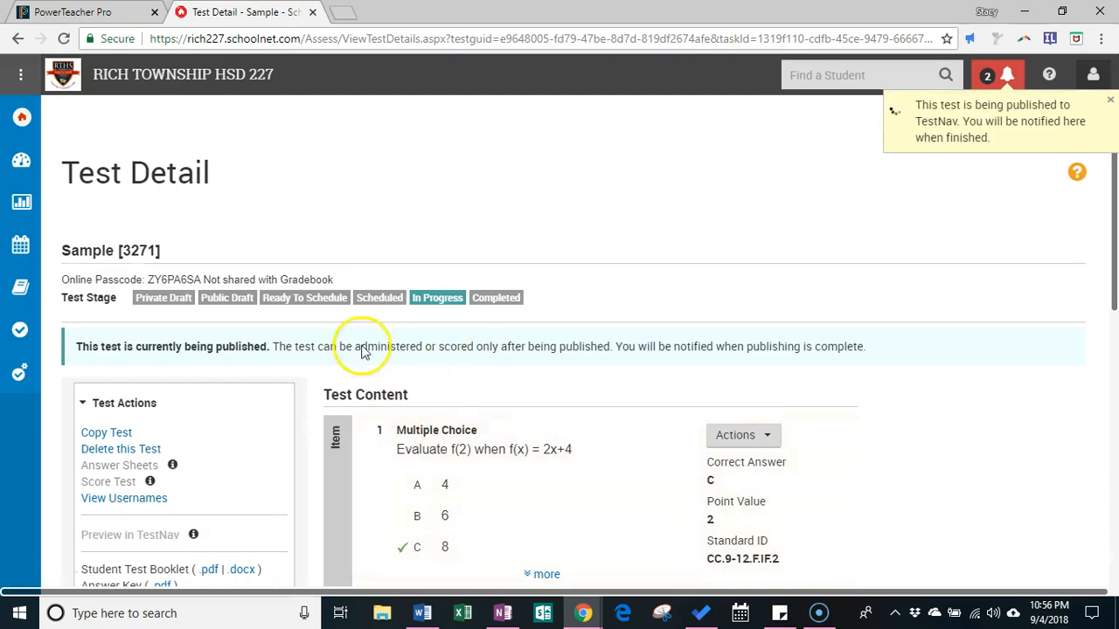
Go to the Schoolnet home page and view the upcoming tests in the Classroom Assessment Monitor
{"action": "mouse_move", "coordinate": [26, 115]}
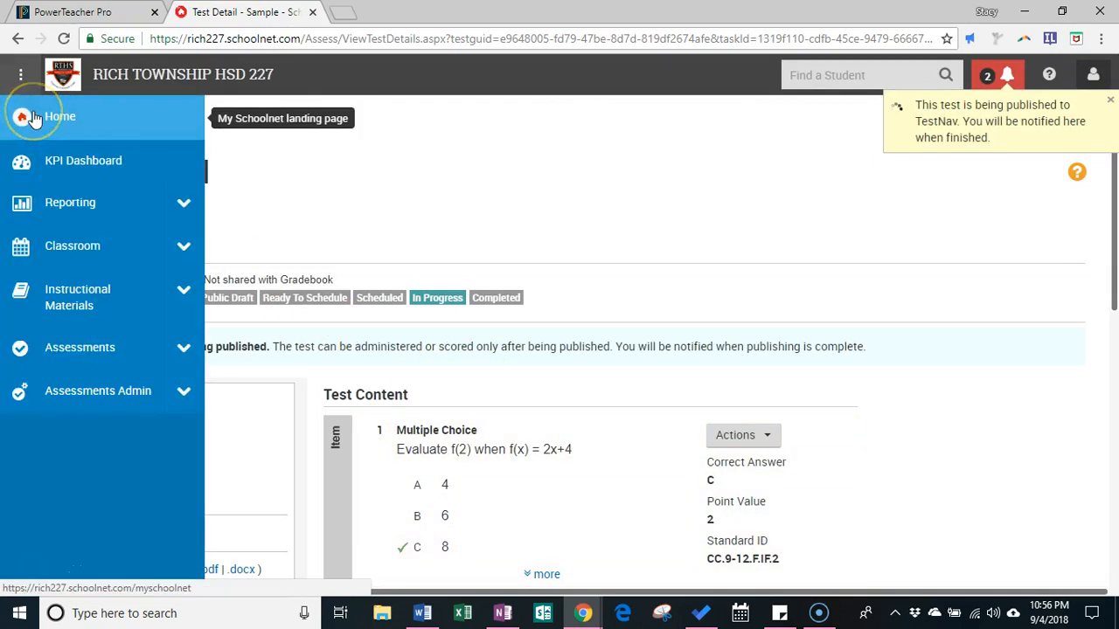
{"action": "left_click", "coordinate": [33, 118]}
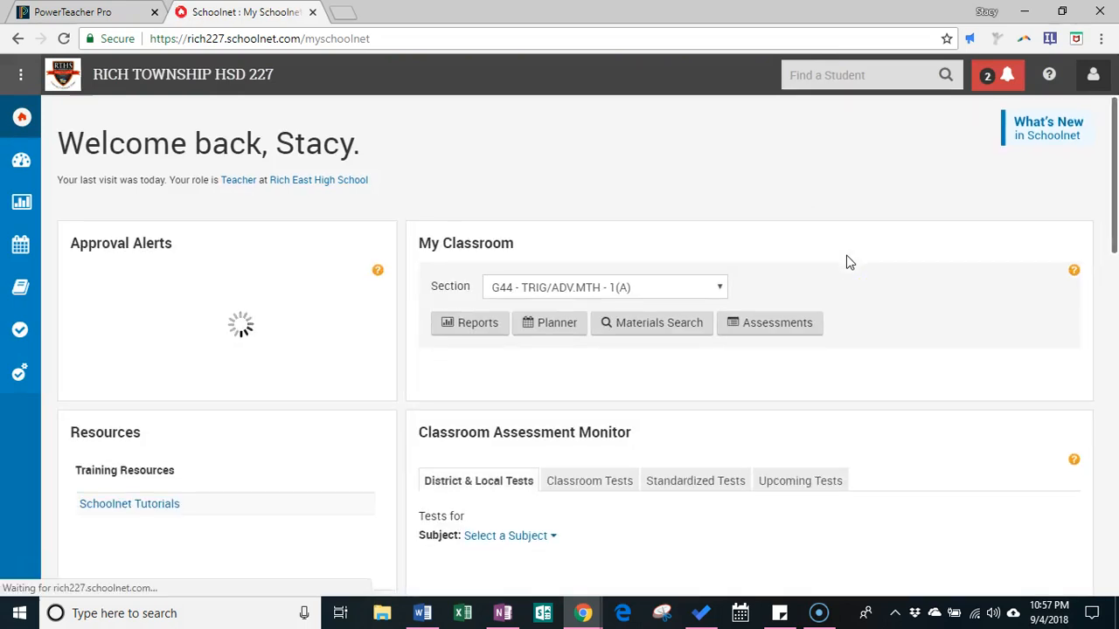
{"action": "scroll", "coordinate": [849, 262], "scroll_direction": "down", "scroll_amount": 1}
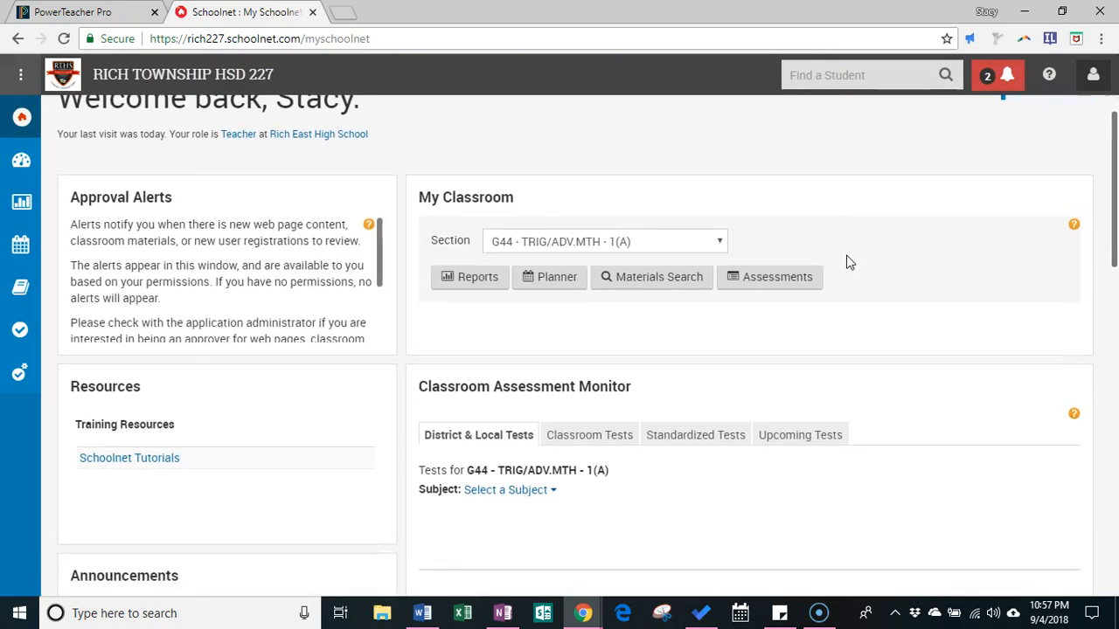
{"action": "left_click", "coordinate": [798, 429]}
{"action": "scroll", "coordinate": [797, 426], "scroll_direction": "down", "scroll_amount": 2}
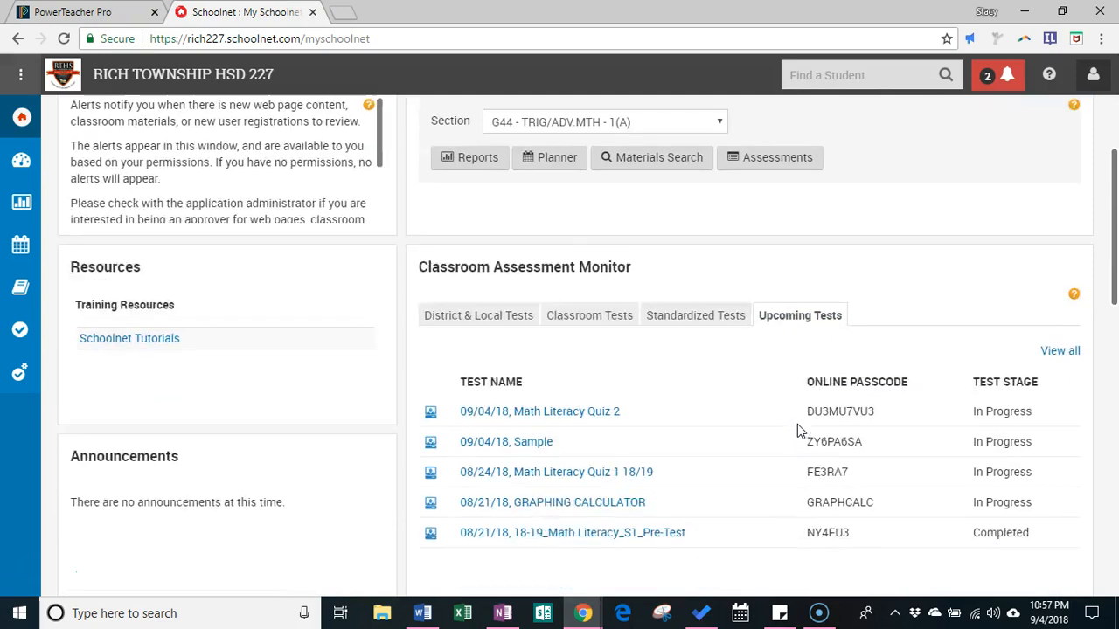